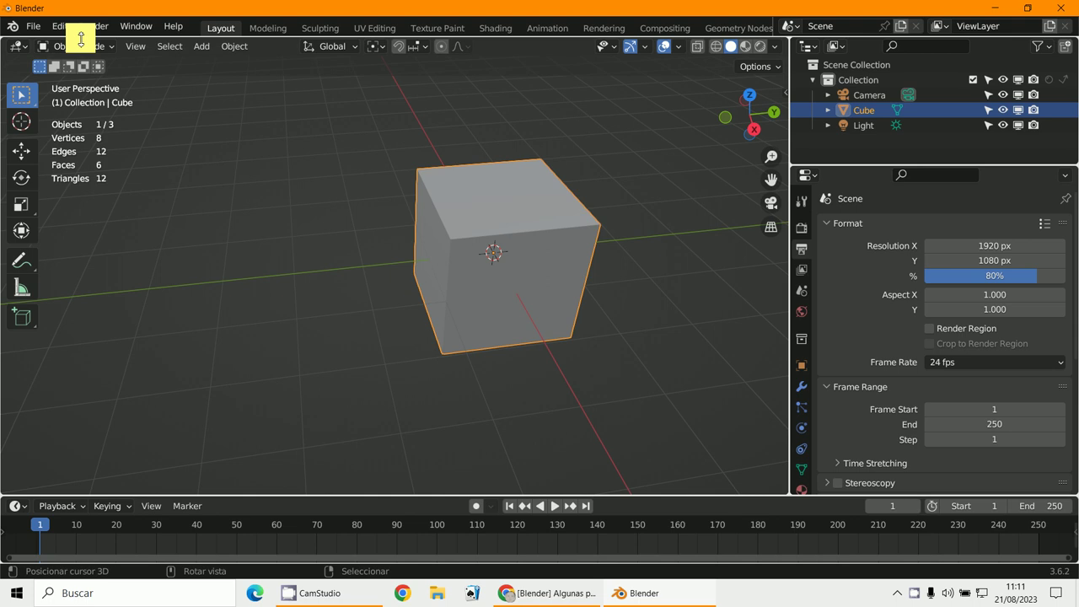
# - Switch the cube to Sculpt Mode and try a Draw brush stroke across it
pyautogui.click(84, 52)
pyautogui.click(91, 94)
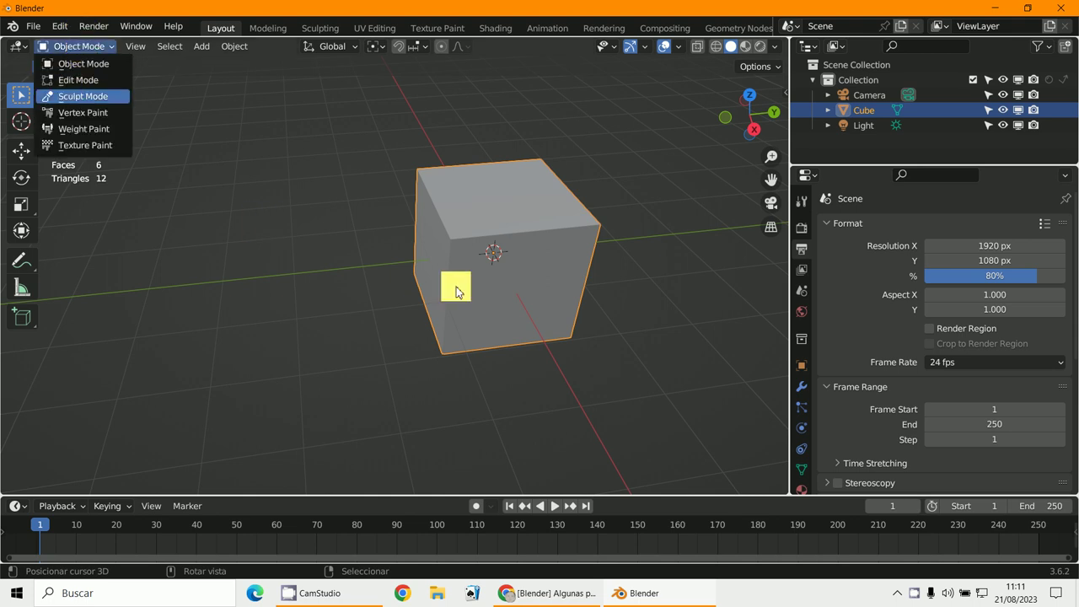
pyautogui.moveTo(456, 292)
pyautogui.mouseDown(button='middle')
pyautogui.moveTo(397, 363)
pyautogui.moveTo(554, 234)
pyautogui.moveTo(472, 210)
pyautogui.mouseUp(button='middle')
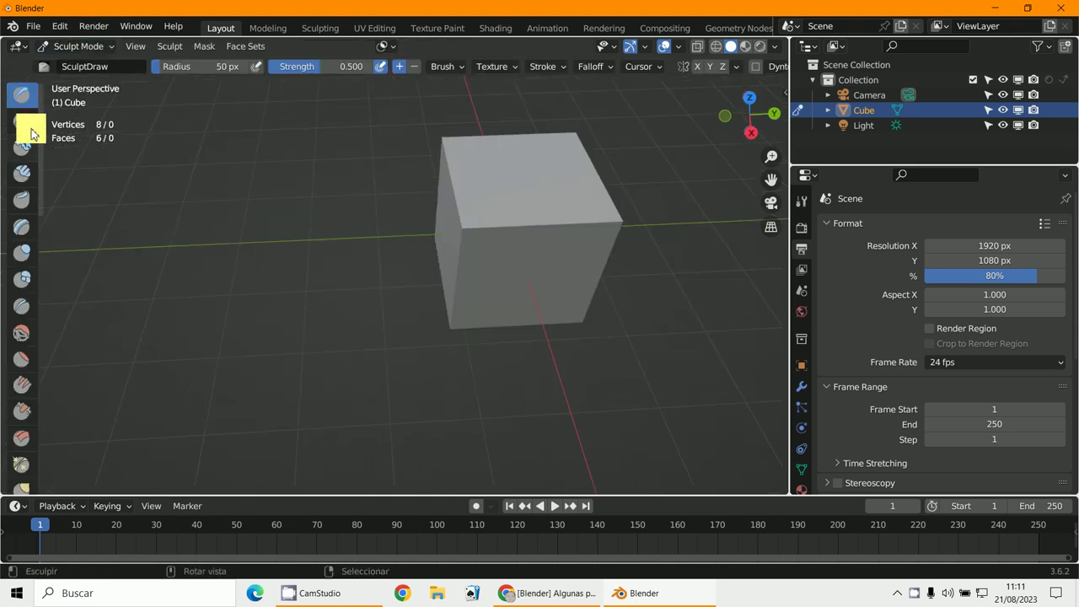
pyautogui.moveTo(557, 229)
pyautogui.mouseDown()
pyautogui.moveTo(527, 228)
pyautogui.moveTo(514, 208)
pyautogui.mouseUp()
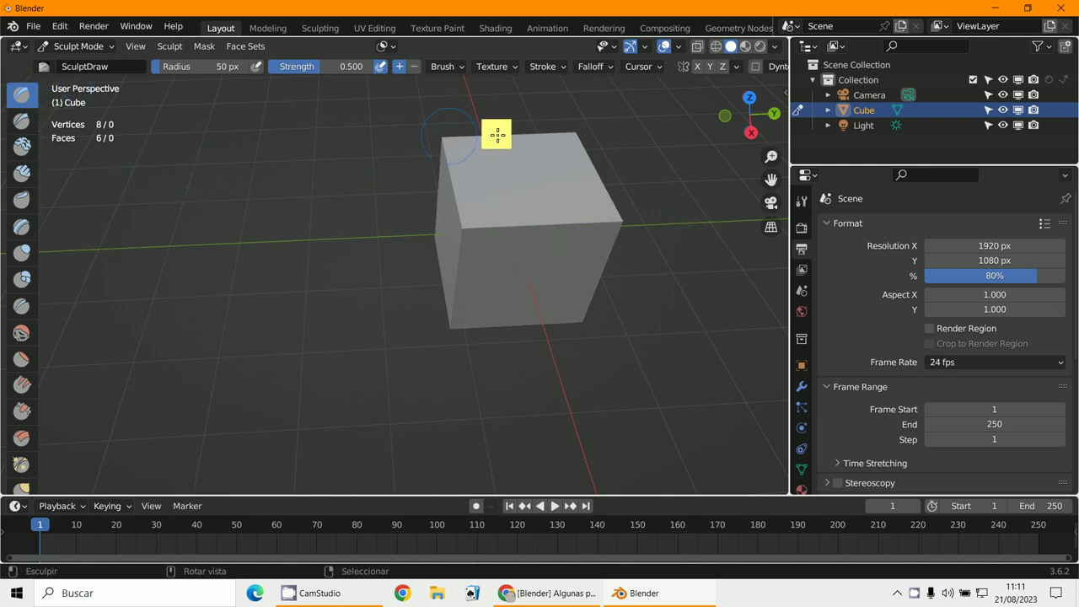
# - Enable Dyntopo for the cube, accepting the loss of its attribute data
pyautogui.moveTo(791, 116); pyautogui.dragTo(993, 176)
pyautogui.press('KP_0')
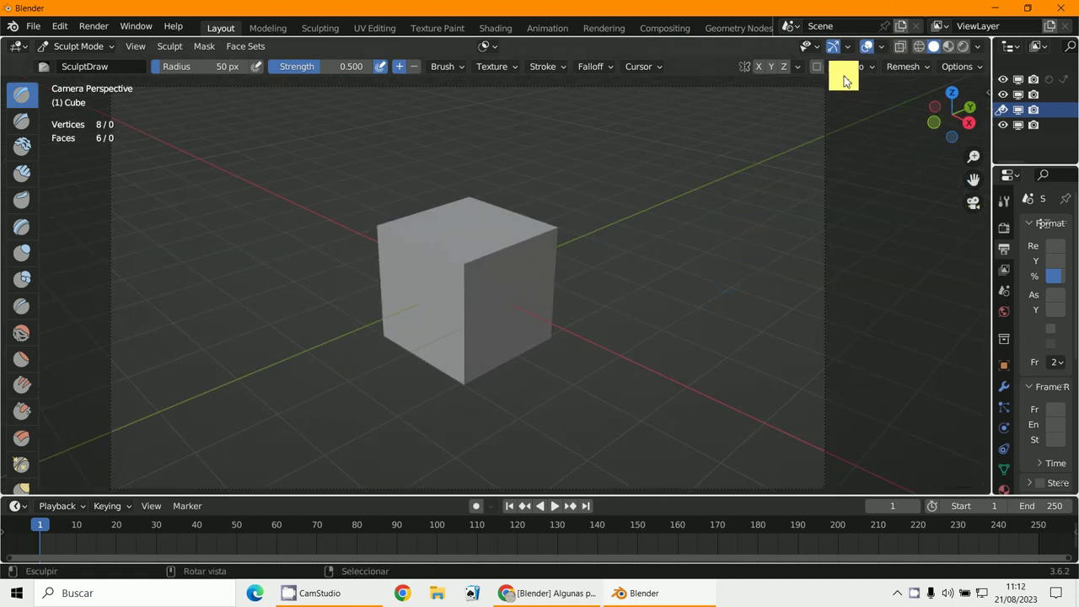
pyautogui.click(818, 71)
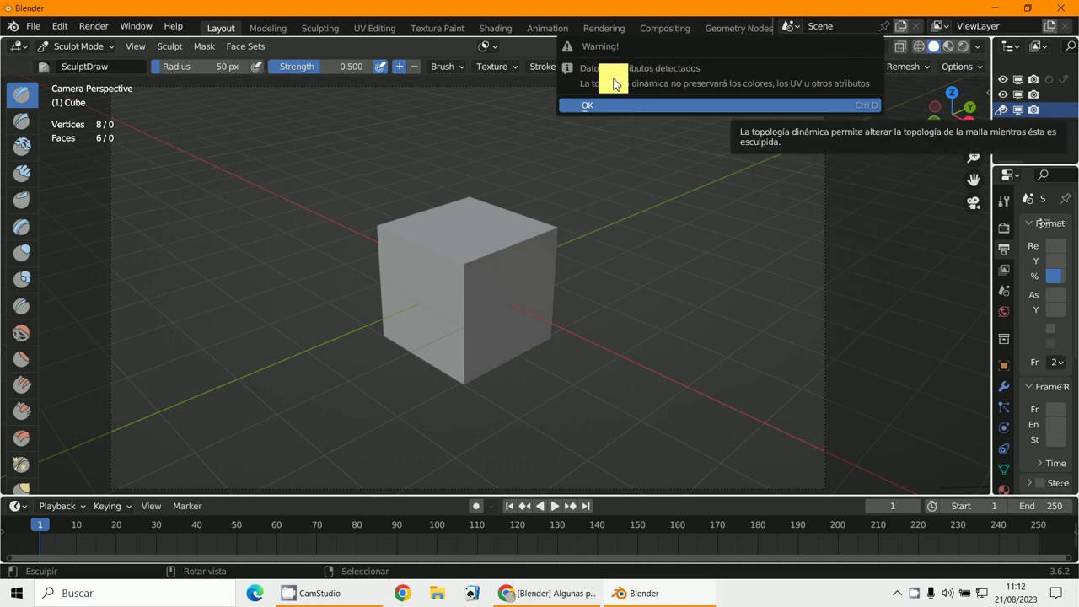
pyautogui.click(650, 106)
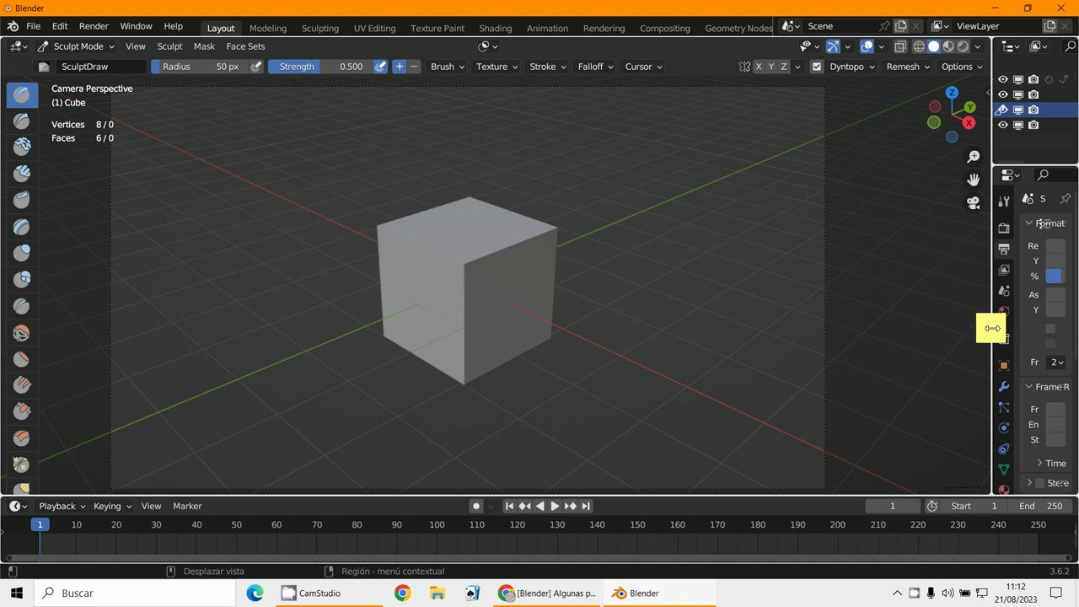
# - Show the active tool's brush settings beside the viewport, with enough width to read them
pyautogui.moveTo(993, 328); pyautogui.dragTo(903, 327)
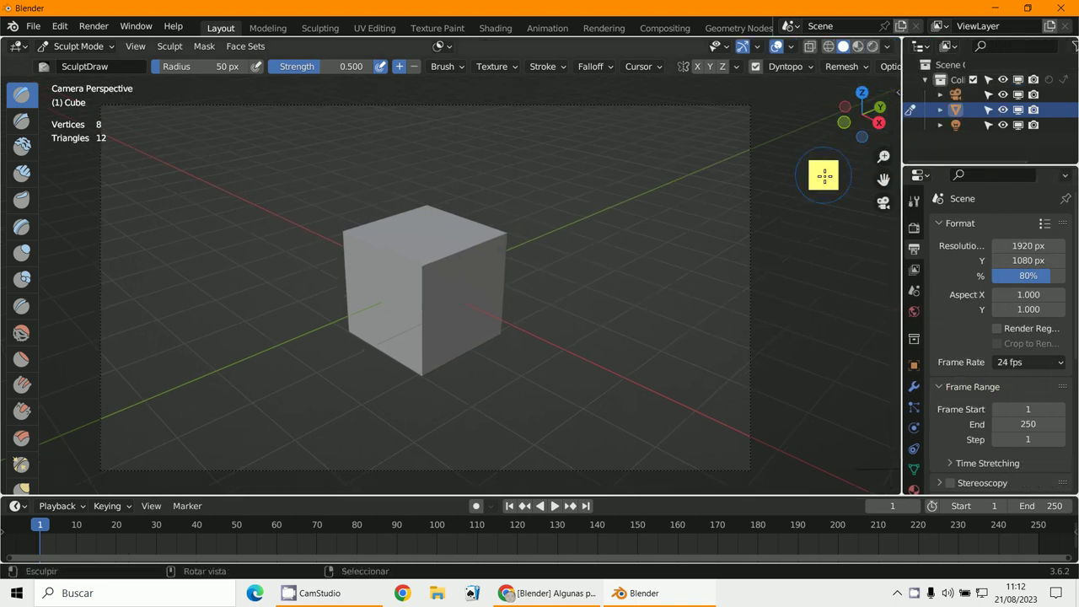
pyautogui.press('n')
pyautogui.click(892, 122)
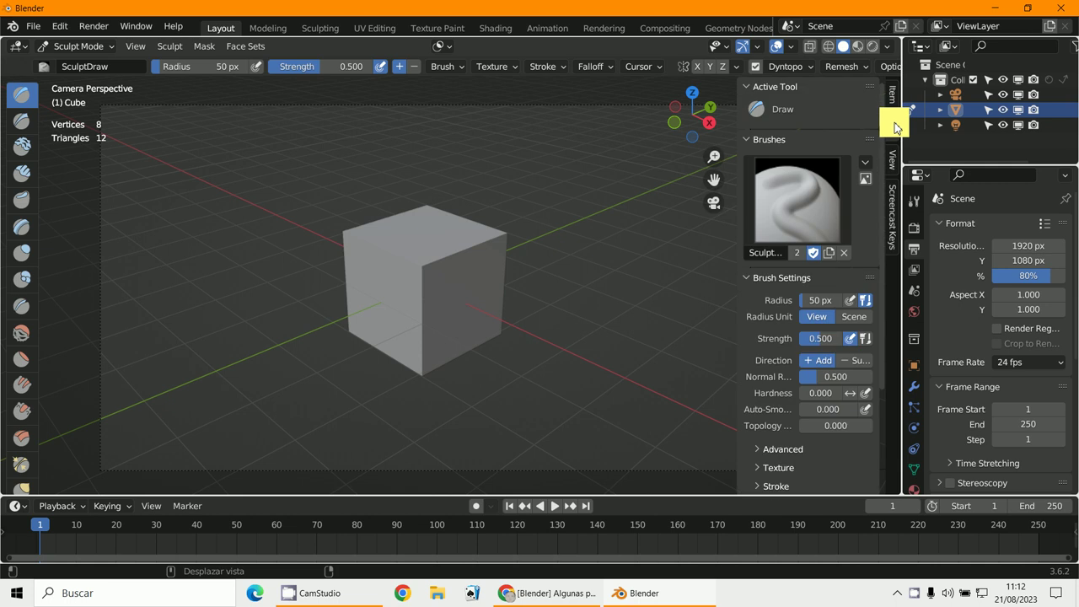
pyautogui.moveTo(739, 362); pyautogui.dragTo(660, 361)
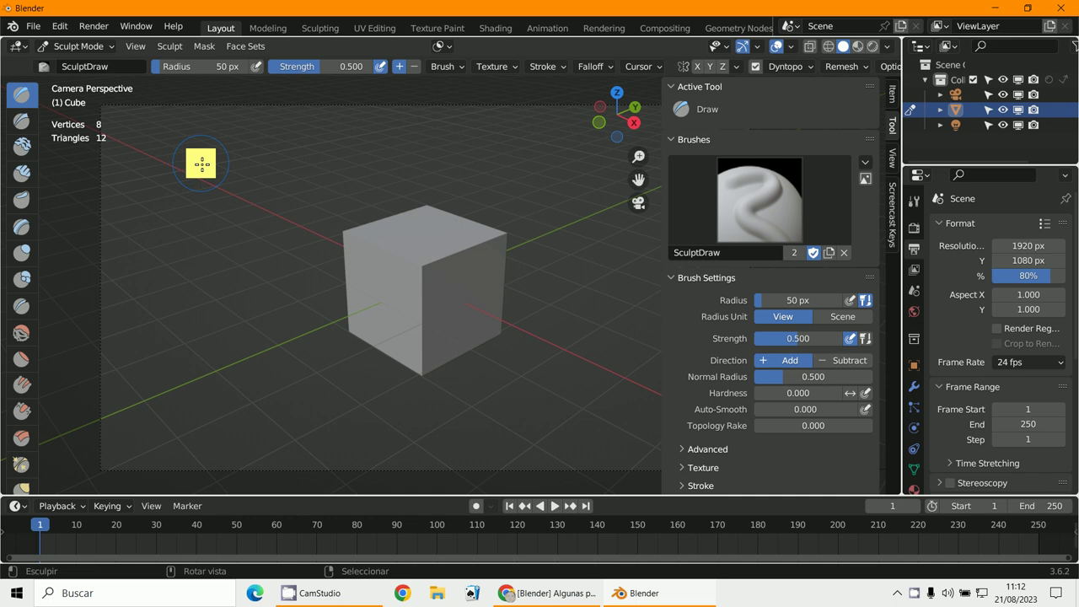
# - Set the Draw brush radius to 105 px after trying 184 px and 39 px
pyautogui.moveTo(172, 66)
pyautogui.mouseDown()
pyautogui.moveTo(458, 354)
pyautogui.moveTo(357, 202)
pyautogui.moveTo(387, 242)
pyautogui.mouseUp()
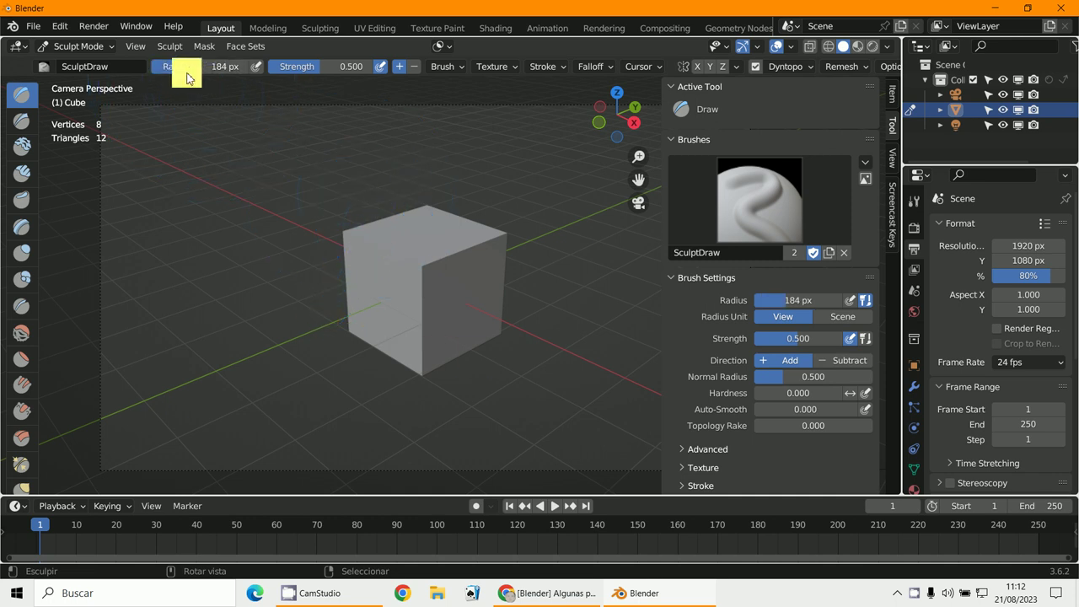
pyautogui.moveTo(187, 74); pyautogui.dragTo(435, 357)
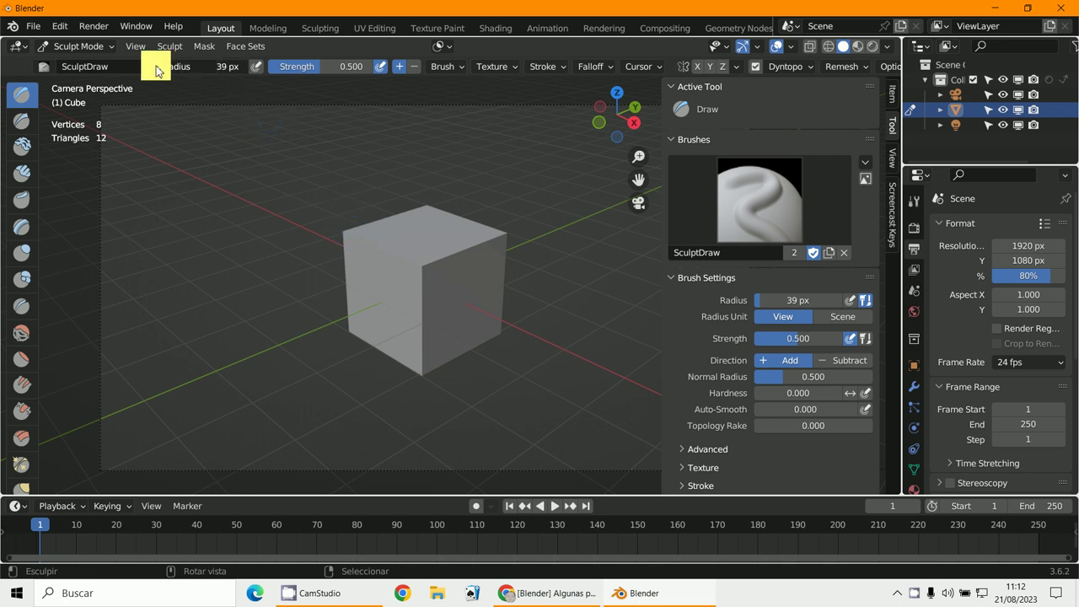
pyautogui.moveTo(157, 65); pyautogui.dragTo(445, 354)
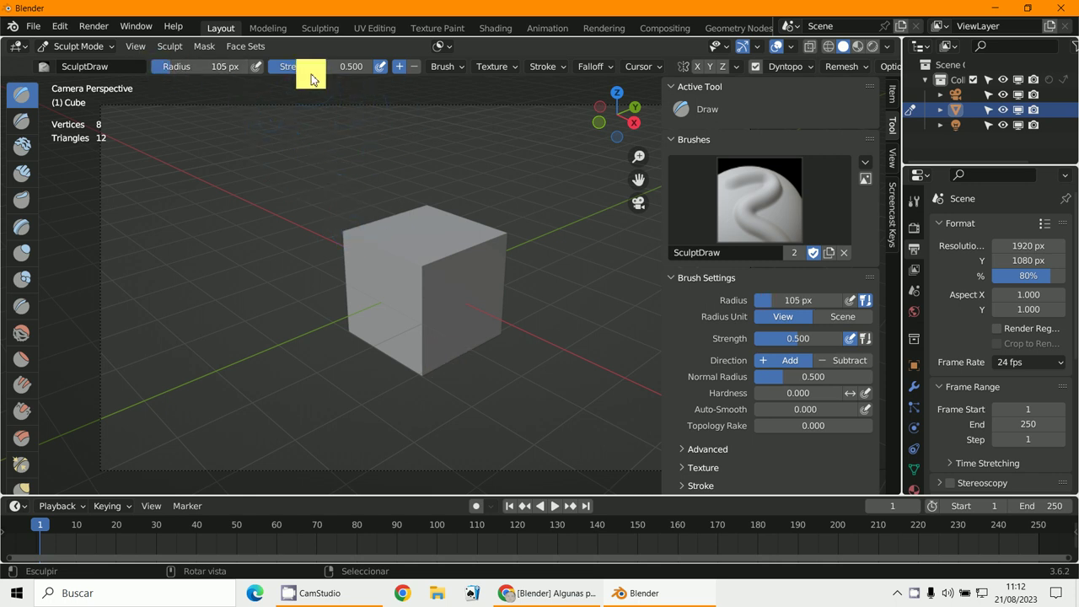
# - Try a Draw stroke at strength 1.000 across the cube's side face and undo it
pyautogui.moveTo(317, 77); pyautogui.dragTo(659, 360)
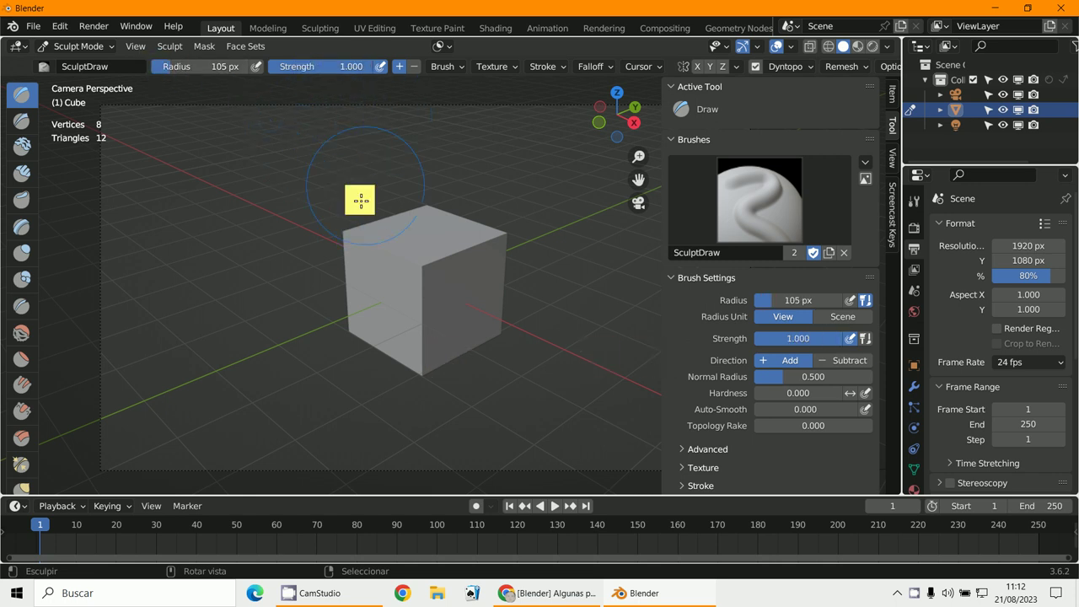
pyautogui.moveTo(356, 238)
pyautogui.mouseDown()
pyautogui.moveTo(356, 261)
pyautogui.moveTo(399, 287)
pyautogui.moveTo(395, 279)
pyautogui.mouseUp()
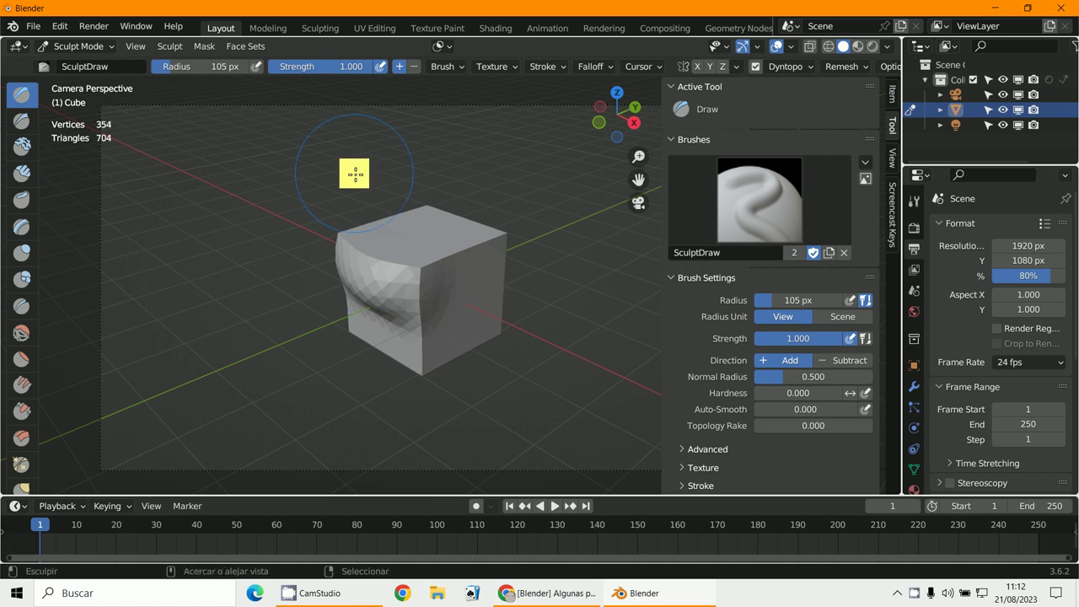
pyautogui.hotkey('ctrl', 'z')
# - Try weaker Draw strokes on the cube, lowering the strength to 0.245 and 0.128
pyautogui.moveTo(330, 65); pyautogui.dragTo(562, 345)
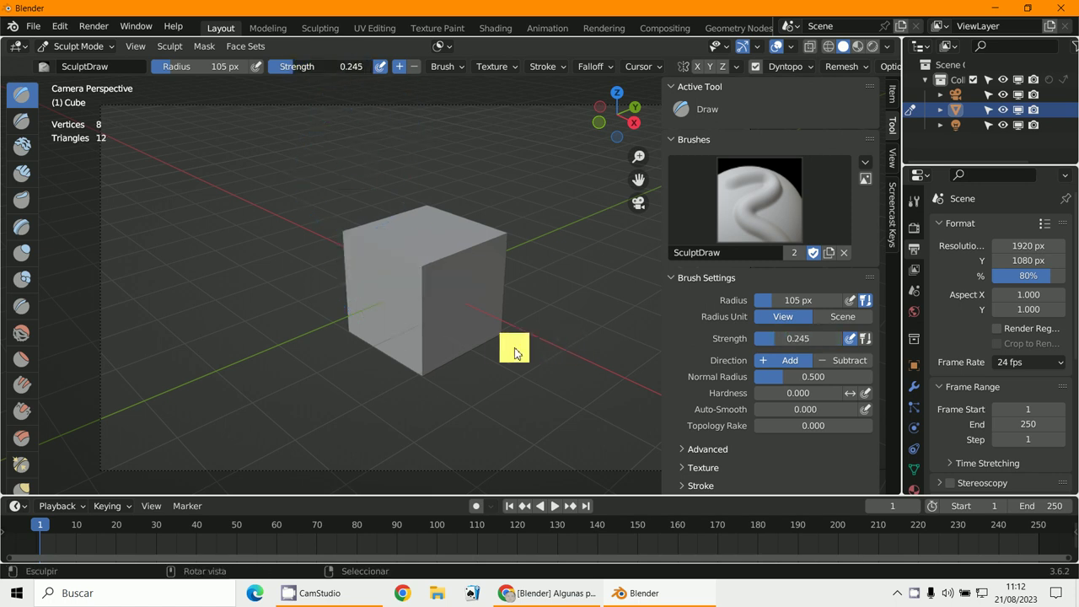
pyautogui.moveTo(431, 252)
pyautogui.mouseDown()
pyautogui.moveTo(403, 261)
pyautogui.moveTo(342, 244)
pyautogui.mouseUp()
pyautogui.moveTo(410, 281)
pyautogui.mouseDown()
pyautogui.moveTo(368, 260)
pyautogui.moveTo(438, 297)
pyautogui.mouseUp()
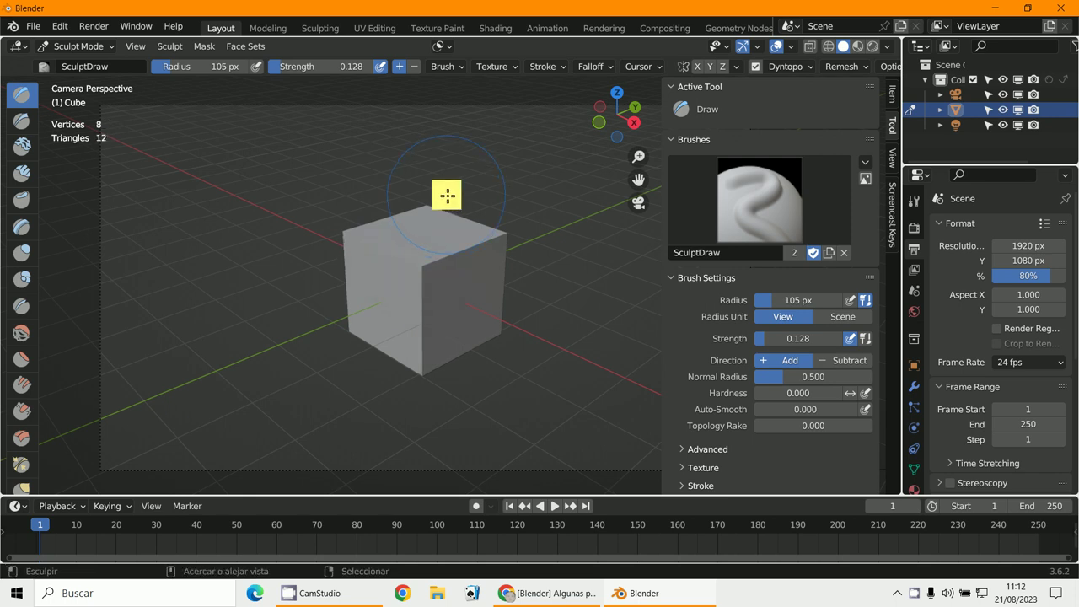
# - With Draw strength 0.527, raise a bump at the cube's near top corner and carve around it in the Subtract direction
pyautogui.moveTo(285, 66); pyautogui.dragTo(302, 66)
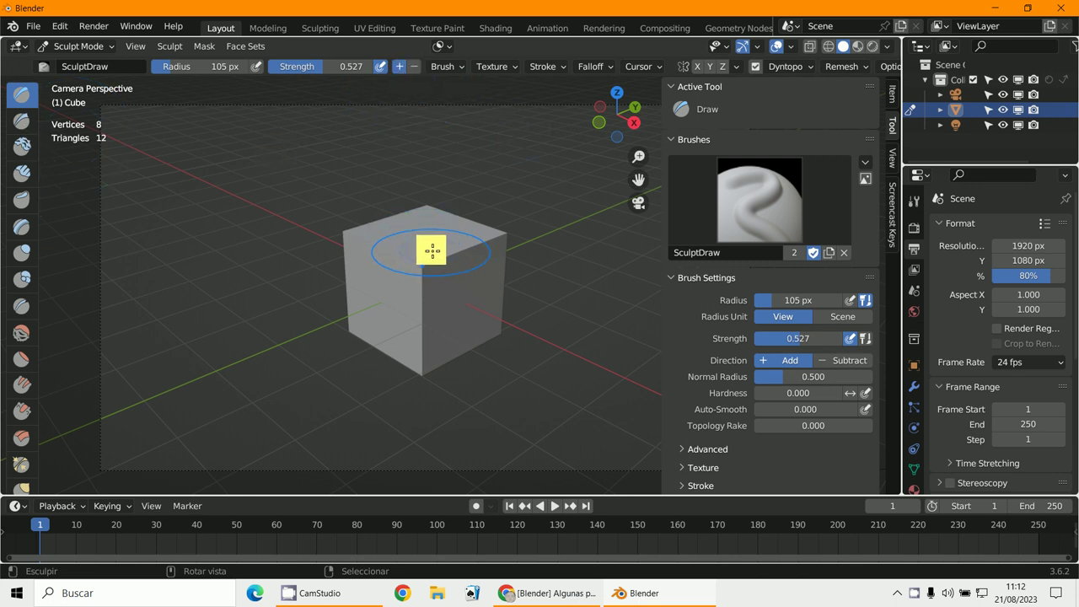
pyautogui.moveTo(433, 242); pyautogui.dragTo(436, 96)
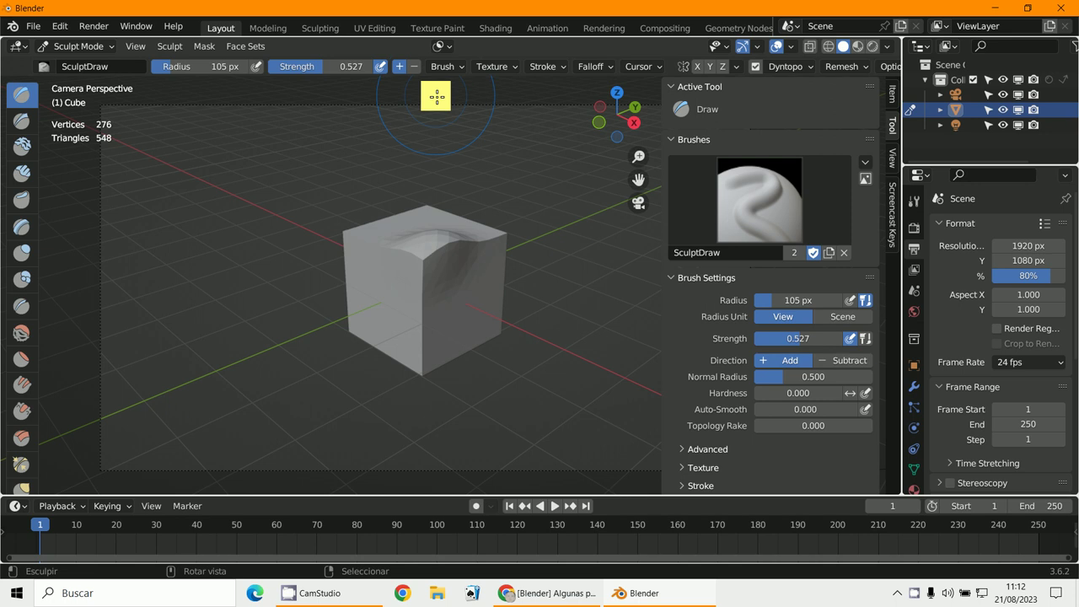
pyautogui.click(417, 68)
pyautogui.moveTo(484, 243)
pyautogui.mouseDown()
pyautogui.moveTo(452, 257)
pyautogui.moveTo(455, 244)
pyautogui.moveTo(438, 253)
pyautogui.moveTo(438, 238)
pyautogui.moveTo(421, 250)
pyautogui.moveTo(465, 242)
pyautogui.moveTo(416, 244)
pyautogui.moveTo(434, 259)
pyautogui.moveTo(420, 240)
pyautogui.moveTo(383, 278)
pyautogui.moveTo(441, 245)
pyautogui.moveTo(427, 174)
pyautogui.mouseUp()
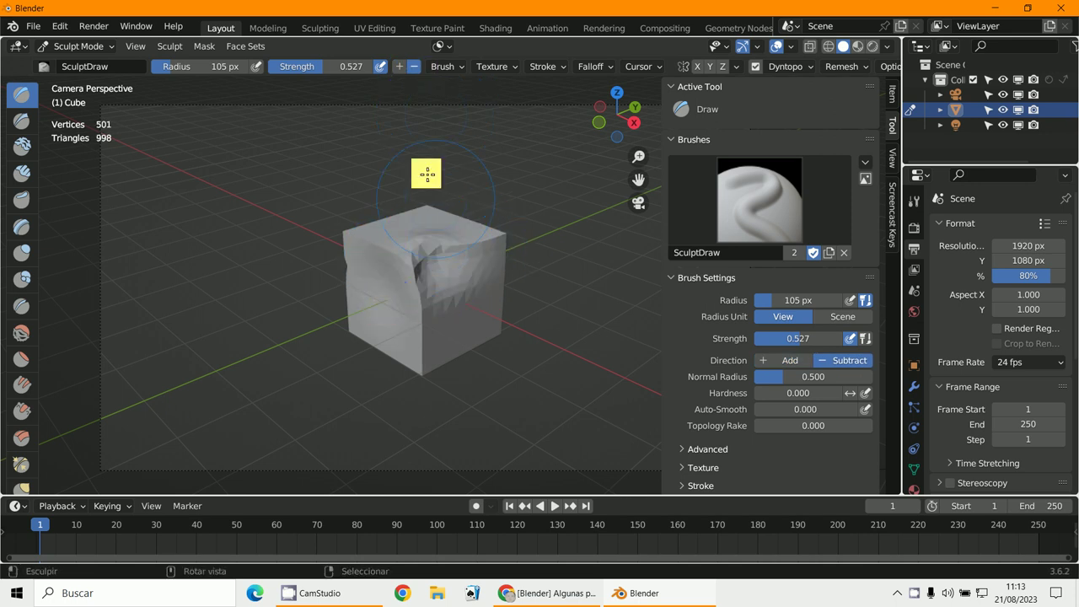
# - Choose the Smooth brush and set the Dyntopo Detail Size to 4
pyautogui.scroll(-1, 29, 305)
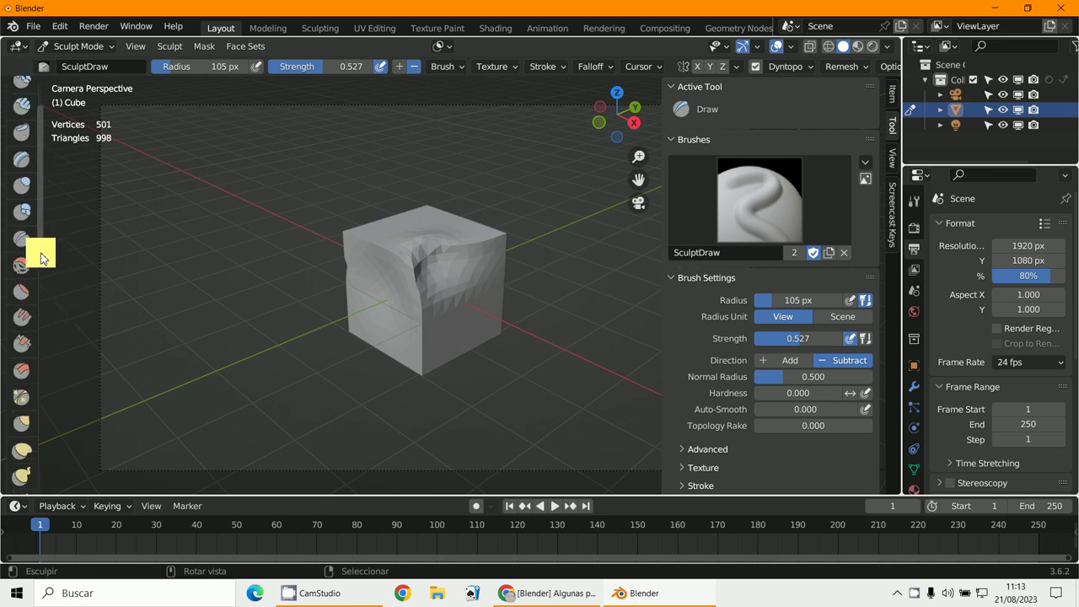
pyautogui.scroll(-2, 25, 274)
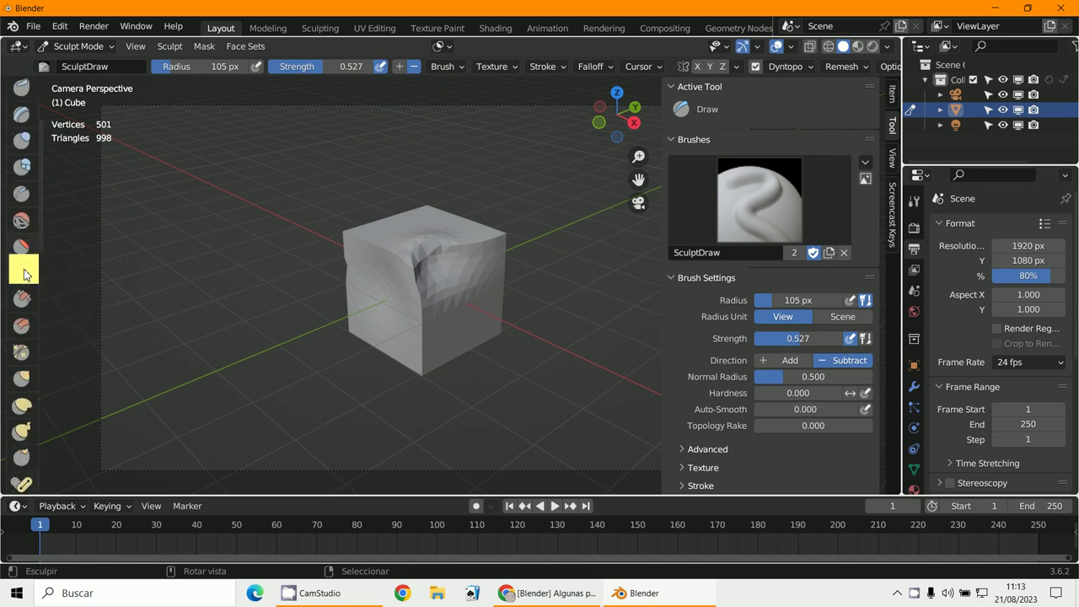
pyautogui.click(21, 220)
pyautogui.moveTo(559, 391); pyautogui.dragTo(491, 354, button='middle')
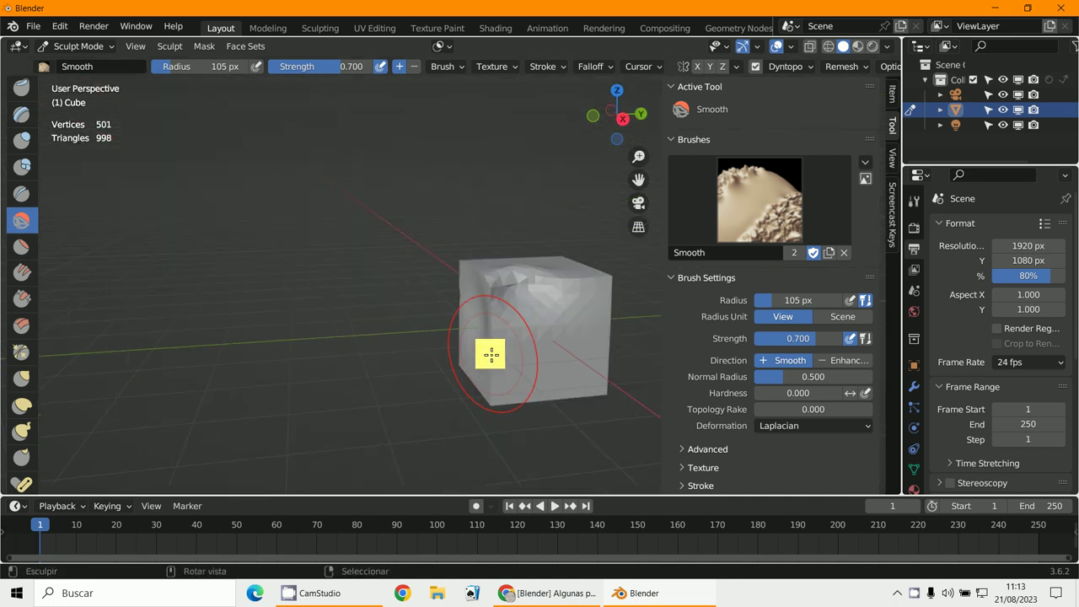
pyautogui.press('KP_1')
pyautogui.scroll(1, 539, 312)
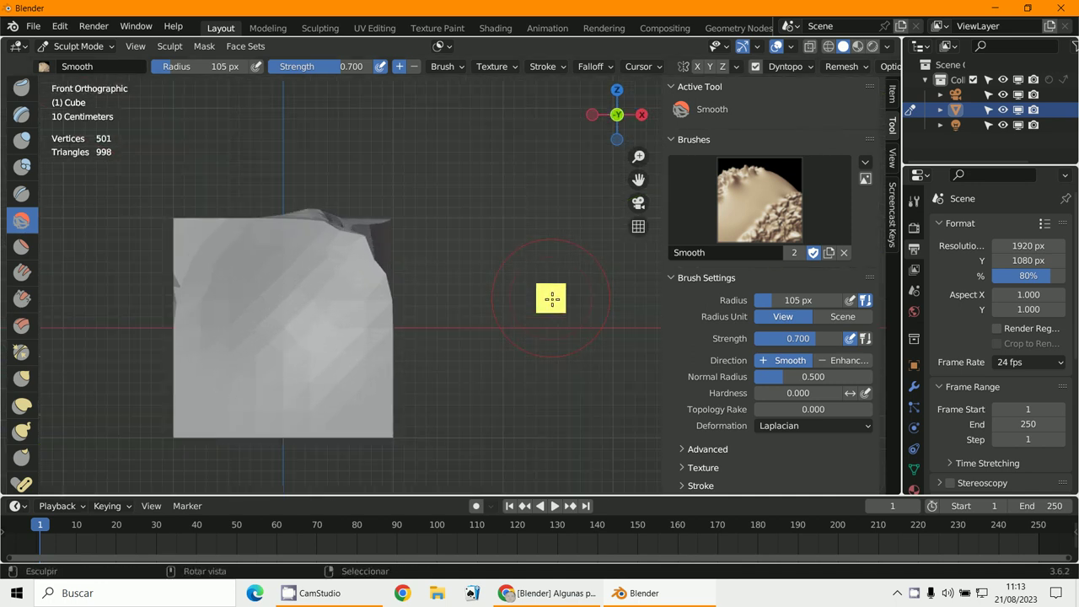
pyautogui.click(789, 71)
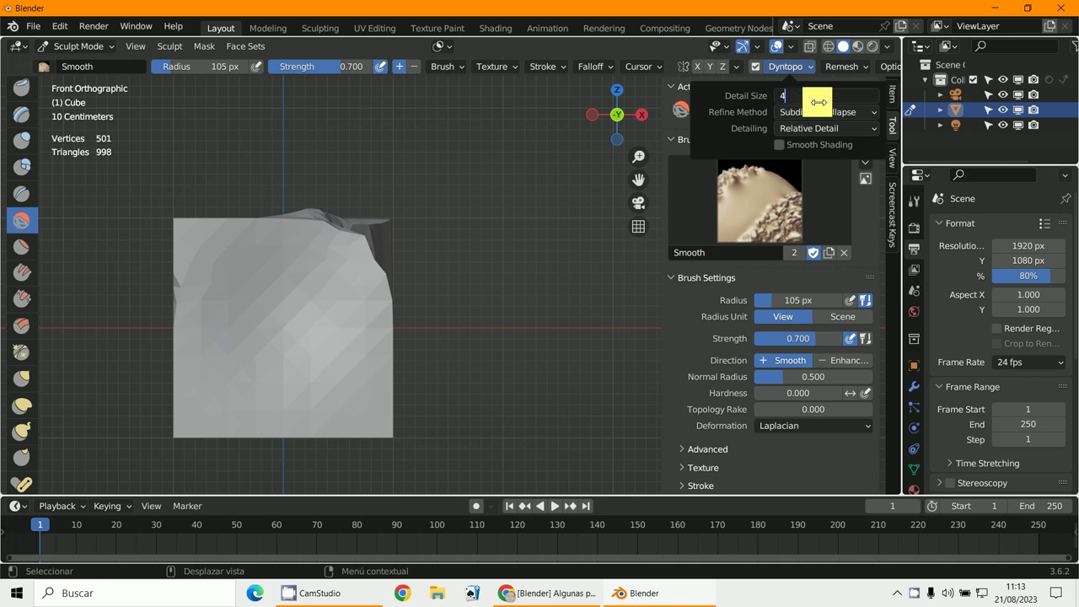
pyautogui.press('Return')
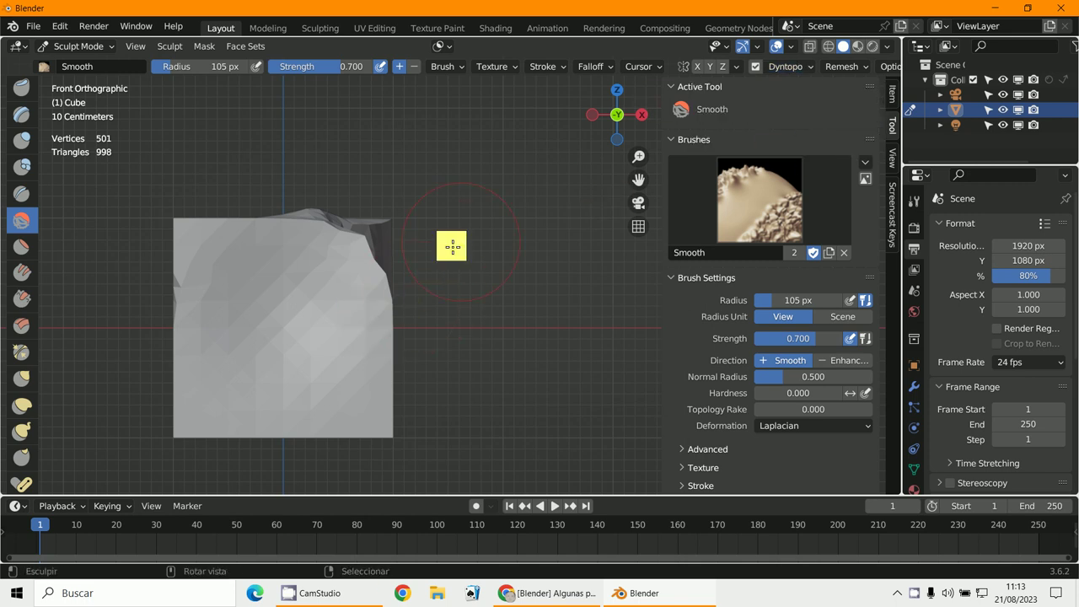
# - Smooth the uneven front face of the cube with the Smooth brush, and inspect the sculpted corner
pyautogui.scroll(3, 388, 277)
pyautogui.keyDown('shift'); pyautogui.moveTo(388, 277); pyautogui.dragTo(557, 258, button='middle'); pyautogui.keyUp('shift')
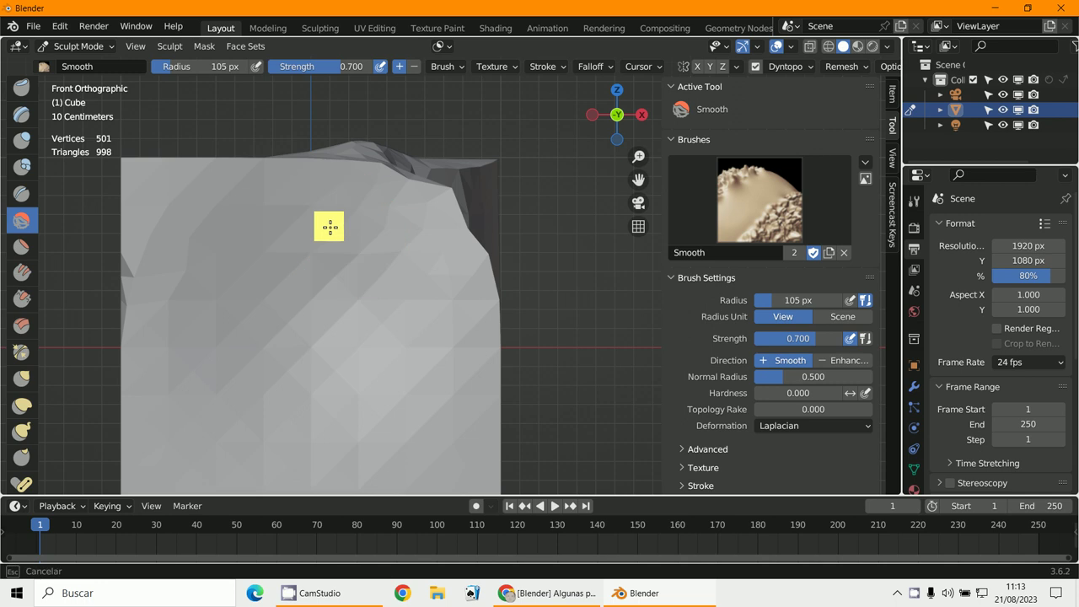
pyautogui.moveTo(249, 254)
pyautogui.mouseDown()
pyautogui.moveTo(405, 265)
pyautogui.moveTo(267, 290)
pyautogui.moveTo(207, 312)
pyautogui.moveTo(384, 339)
pyautogui.moveTo(258, 374)
pyautogui.moveTo(354, 412)
pyautogui.moveTo(382, 362)
pyautogui.mouseUp()
pyautogui.moveTo(383, 361)
pyautogui.mouseDown(button='middle')
pyautogui.moveTo(353, 343)
pyautogui.moveTo(376, 267)
pyautogui.mouseUp(button='middle')
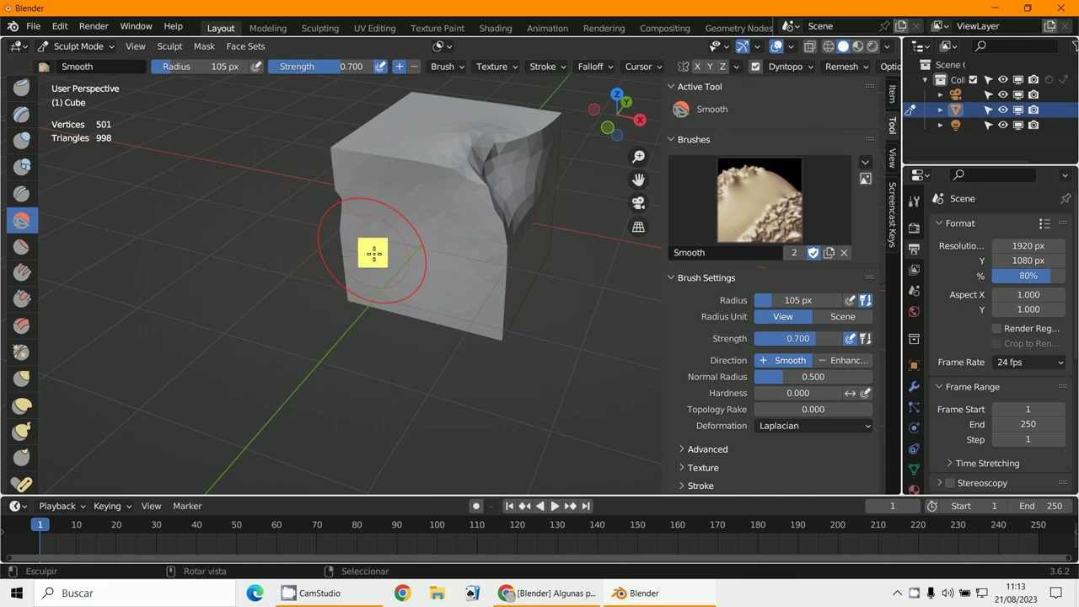
pyautogui.moveTo(374, 250); pyautogui.dragTo(493, 325, button='middle')
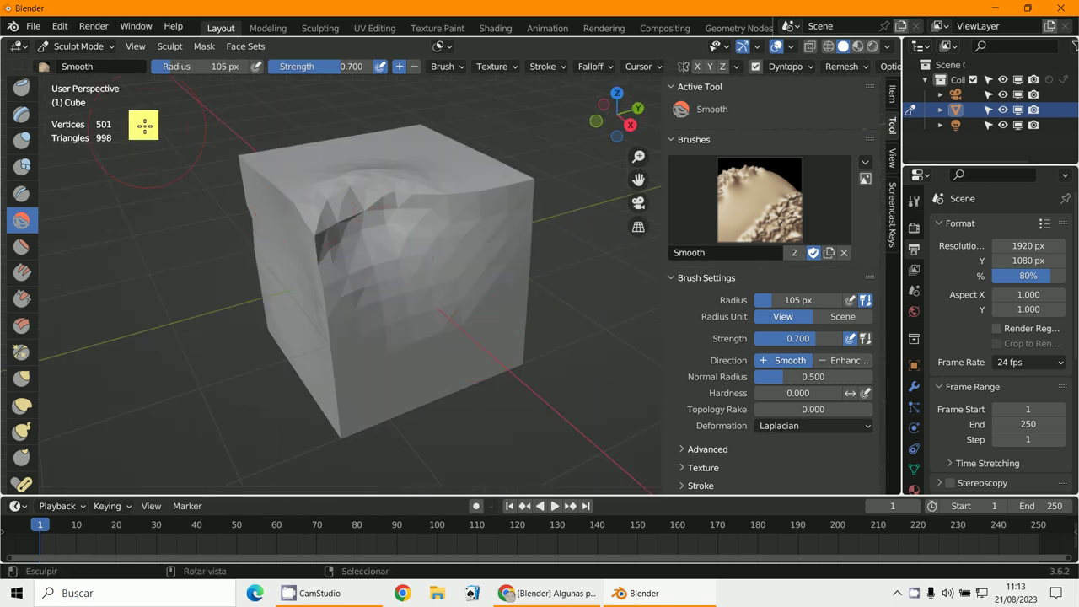
# - Carve around the cube's sculpted top corner and adjoining side face with the inverted Draw brush
pyautogui.scroll(3, 21, 84)
pyautogui.scroll(1, 24, 89)
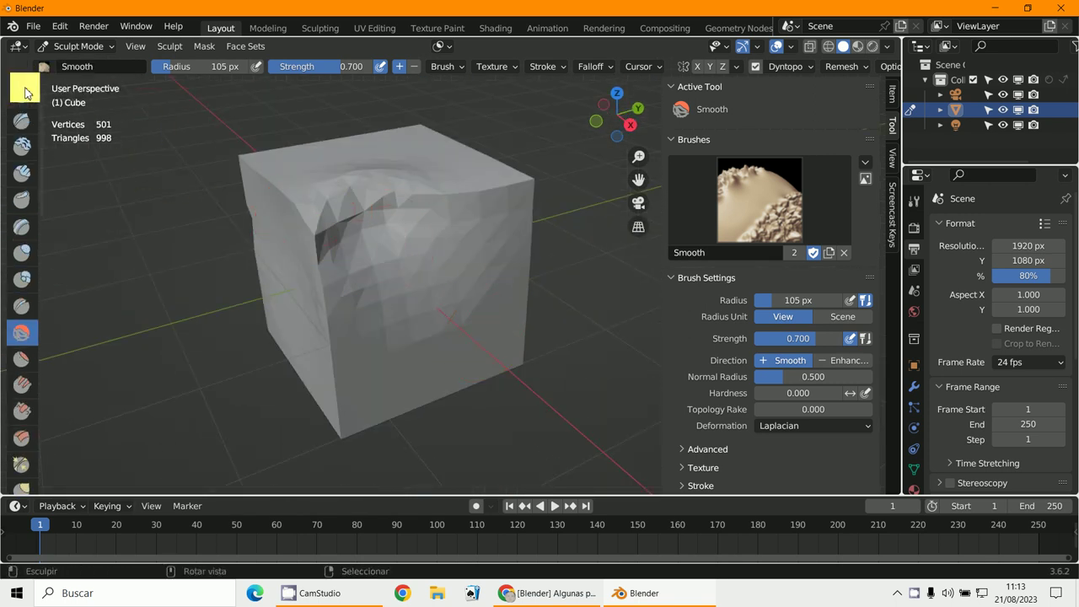
pyautogui.click(22, 94)
pyautogui.moveTo(332, 219)
pyautogui.keyDown('ctrl'); pyautogui.mouseDown()
pyautogui.moveTo(417, 233)
pyautogui.moveTo(358, 242)
pyautogui.moveTo(406, 94)
pyautogui.moveTo(456, 52)
pyautogui.moveTo(394, 57)
pyautogui.moveTo(401, 238)
pyautogui.moveTo(344, 250)
pyautogui.moveTo(446, 226)
pyautogui.moveTo(321, 252)
pyautogui.moveTo(398, 260)
pyautogui.moveTo(355, 268)
pyautogui.moveTo(455, 276)
pyautogui.moveTo(385, 291)
pyautogui.moveTo(440, 244)
pyautogui.moveTo(339, 239)
pyautogui.moveTo(411, 223)
pyautogui.moveTo(321, 220)
pyautogui.mouseUp(); pyautogui.keyUp('ctrl')
# - Smooth the carved hollow and nearby edge of the cube with the Smooth brush
pyautogui.scroll(-1, 13, 299)
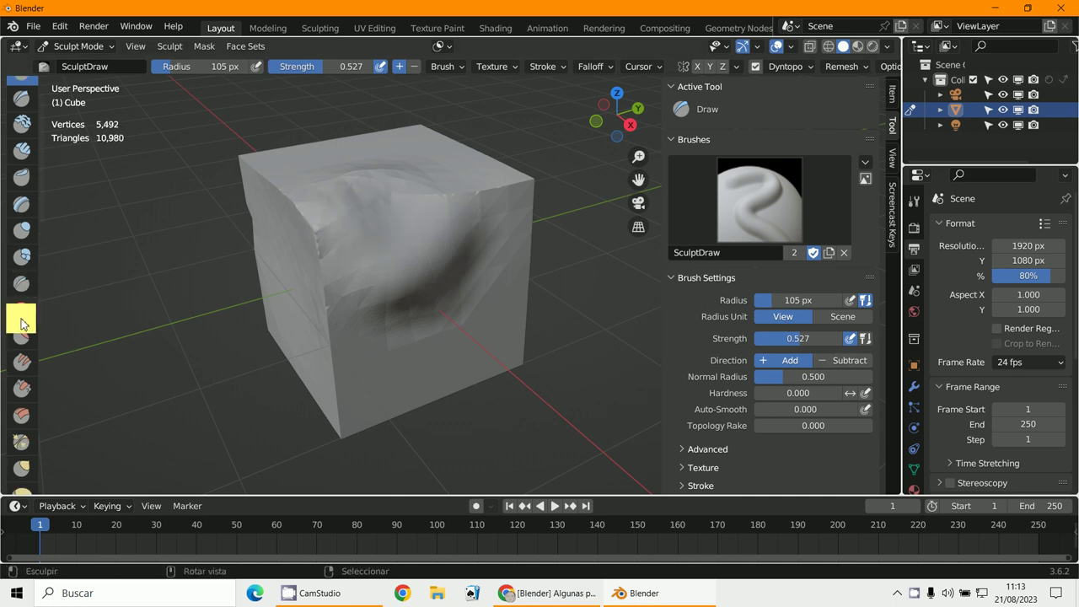
pyautogui.click(23, 319)
pyautogui.moveTo(430, 290)
pyautogui.mouseDown()
pyautogui.moveTo(374, 299)
pyautogui.moveTo(434, 277)
pyautogui.moveTo(452, 246)
pyautogui.moveTo(202, 309)
pyautogui.mouseUp()
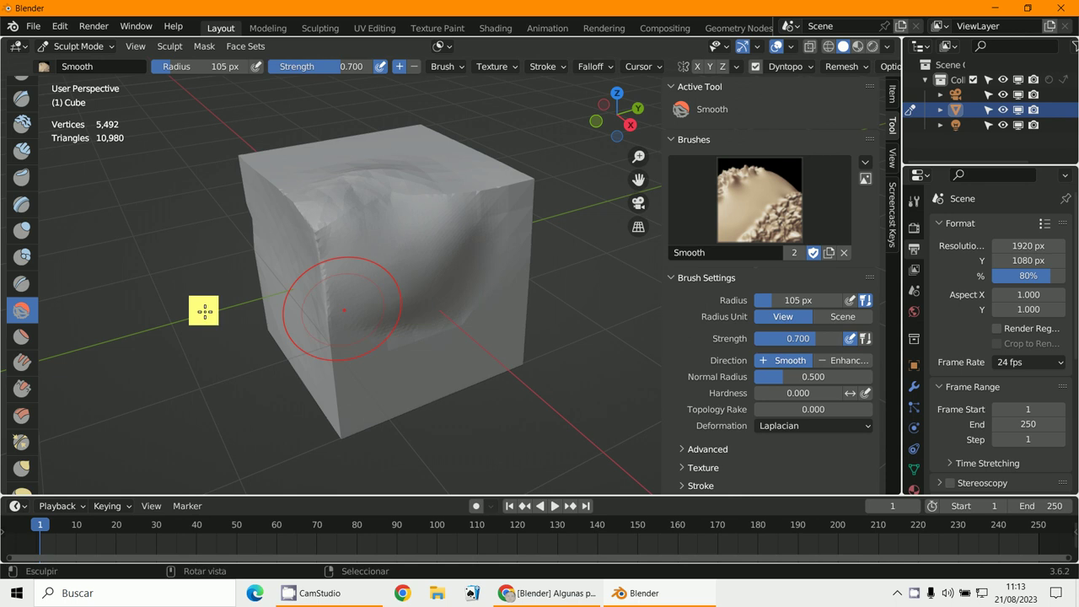
# - Scrape the cube's upper faces and edges around the sculpted corner with the Multi-plane Scrape brush at strength 0.700
pyautogui.scroll(-2, 45, 357)
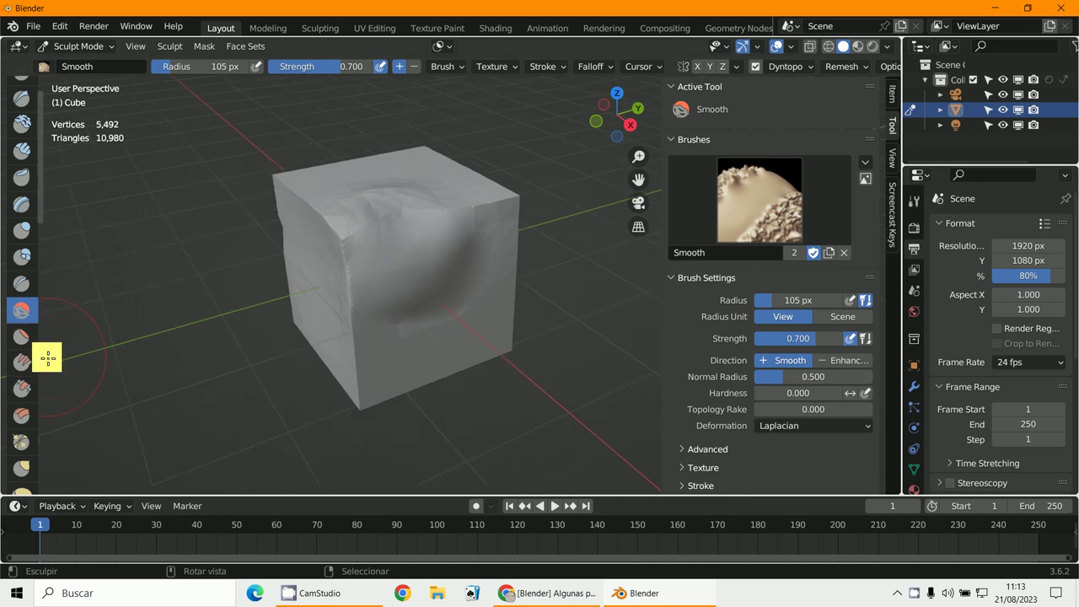
pyautogui.click(22, 415)
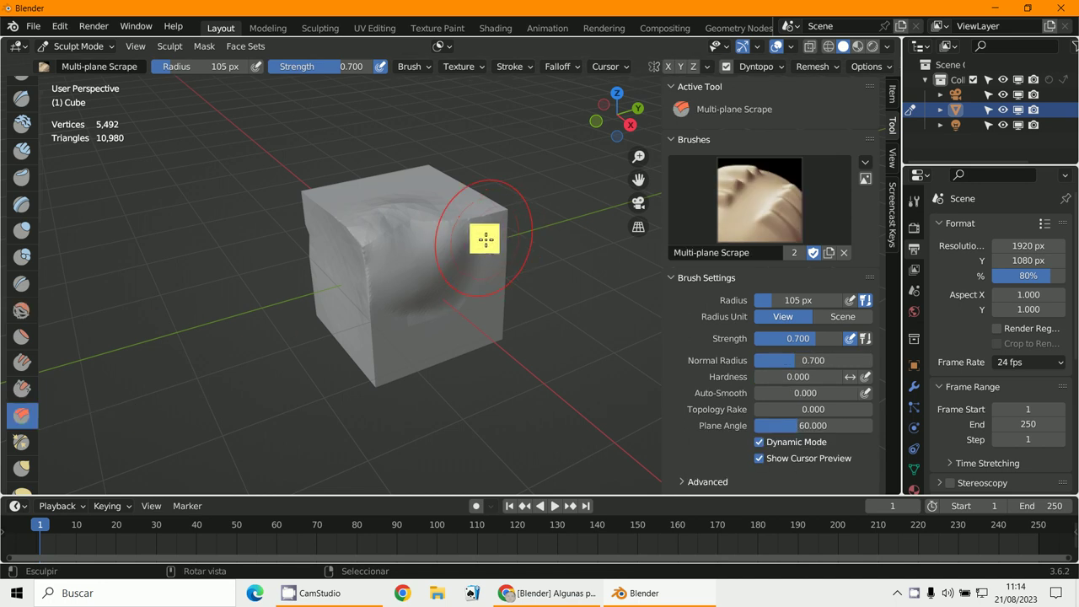
pyautogui.moveTo(470, 227)
pyautogui.mouseDown()
pyautogui.moveTo(371, 236)
pyautogui.moveTo(386, 245)
pyautogui.mouseUp()
pyautogui.moveTo(385, 245)
pyautogui.mouseDown(button='middle')
pyautogui.moveTo(543, 239)
pyautogui.moveTo(486, 242)
pyautogui.mouseUp(button='middle')
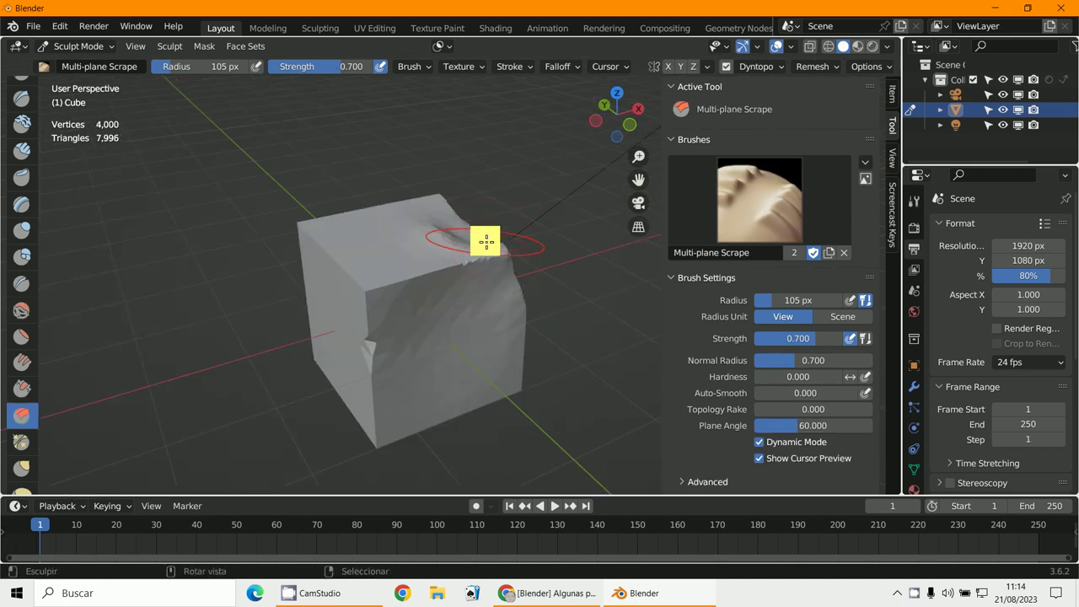
pyautogui.moveTo(486, 242)
pyautogui.mouseDown()
pyautogui.moveTo(366, 278)
pyautogui.moveTo(399, 280)
pyautogui.moveTo(404, 269)
pyautogui.moveTo(416, 282)
pyautogui.moveTo(452, 266)
pyautogui.moveTo(415, 275)
pyautogui.mouseUp()
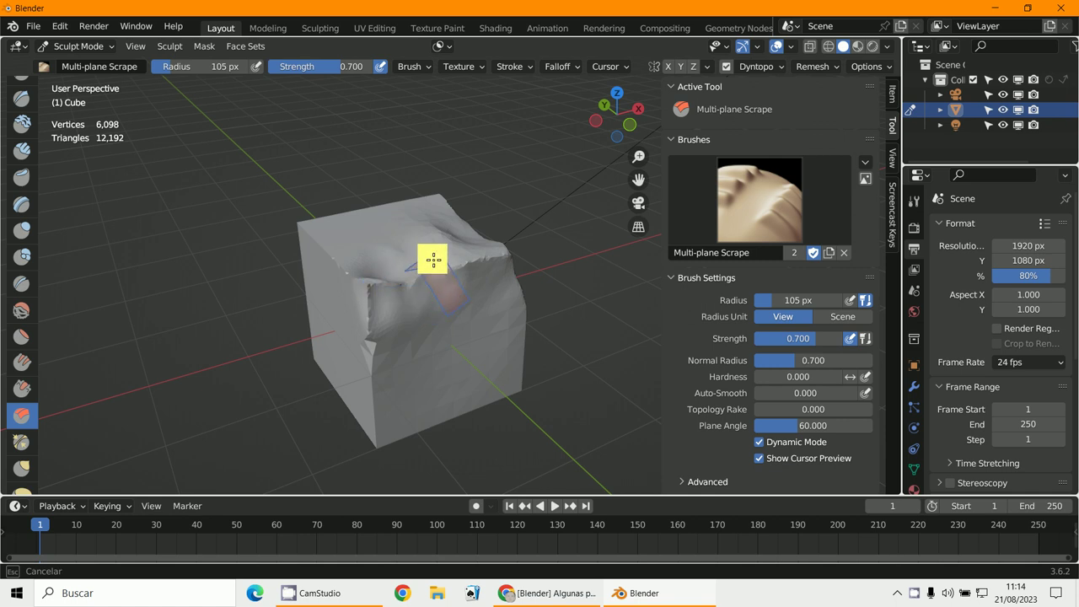
# - Scrape the cube's upper front edge beside the sculpted corner with the Multi-plane Scrape brush, and inspect the scraped surface
pyautogui.moveTo(452, 256)
pyautogui.mouseDown()
pyautogui.moveTo(429, 264)
pyautogui.moveTo(456, 256)
pyautogui.moveTo(509, 267)
pyautogui.moveTo(500, 309)
pyautogui.mouseUp()
pyautogui.scroll(6, 501, 308)
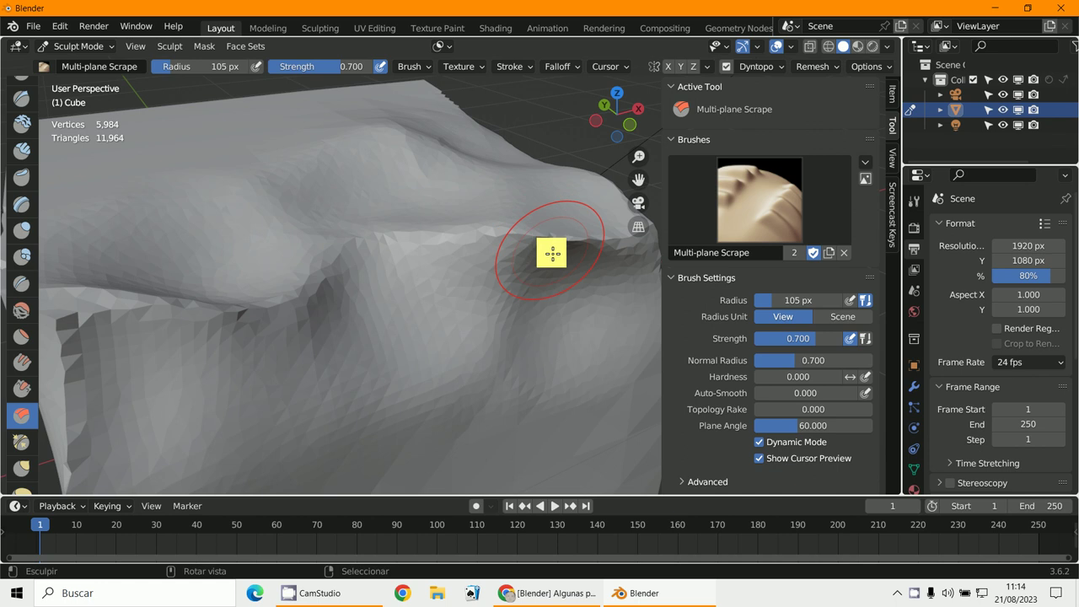
pyautogui.scroll(-5, 552, 253)
pyautogui.moveTo(559, 249)
pyautogui.mouseDown(button='middle')
pyautogui.moveTo(562, 231)
pyautogui.moveTo(525, 234)
pyautogui.mouseUp(button='middle')
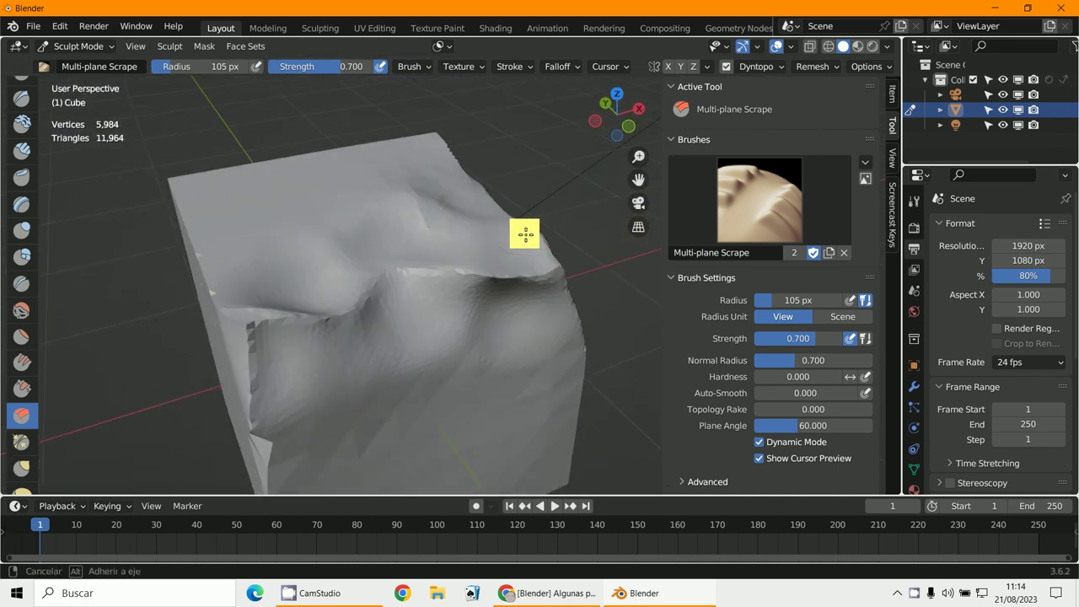
# - Set the Multi-plane Scrape brush's Auto-Smooth to 0.070
pyautogui.scroll(-5, 770, 314)
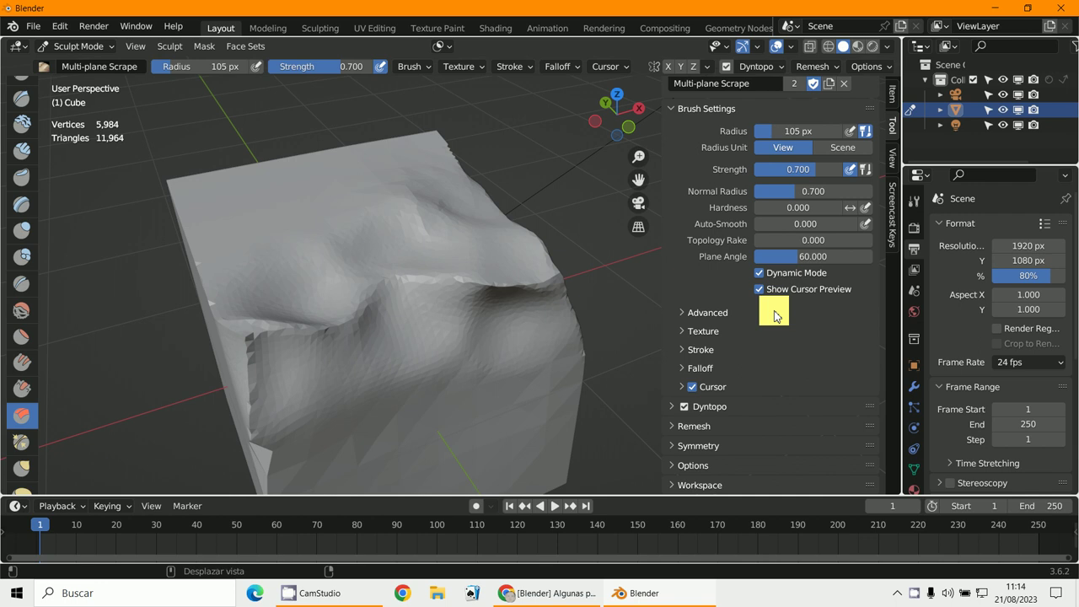
pyautogui.scroll(2, 759, 253)
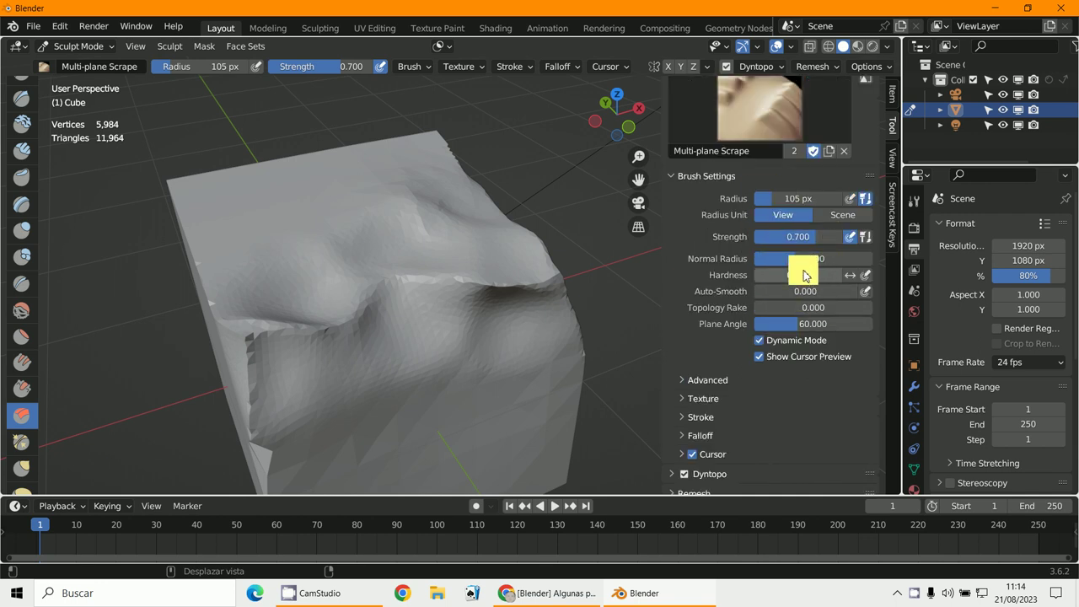
pyautogui.moveTo(769, 306); pyautogui.dragTo(747, 306)
pyautogui.scroll(-2, 708, 364)
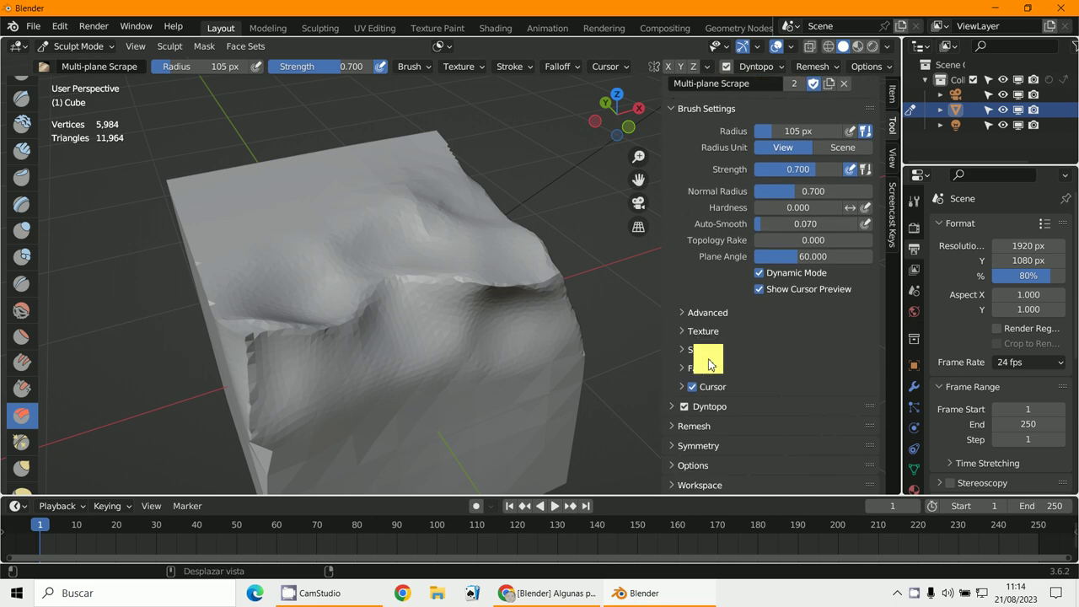
# - Examine the Multi-plane Scrape brush's Advanced auto-masking options and its Stroke settings, including spacing, dash ratio and jitter
pyautogui.click(687, 316)
pyautogui.scroll(-2, 688, 312)
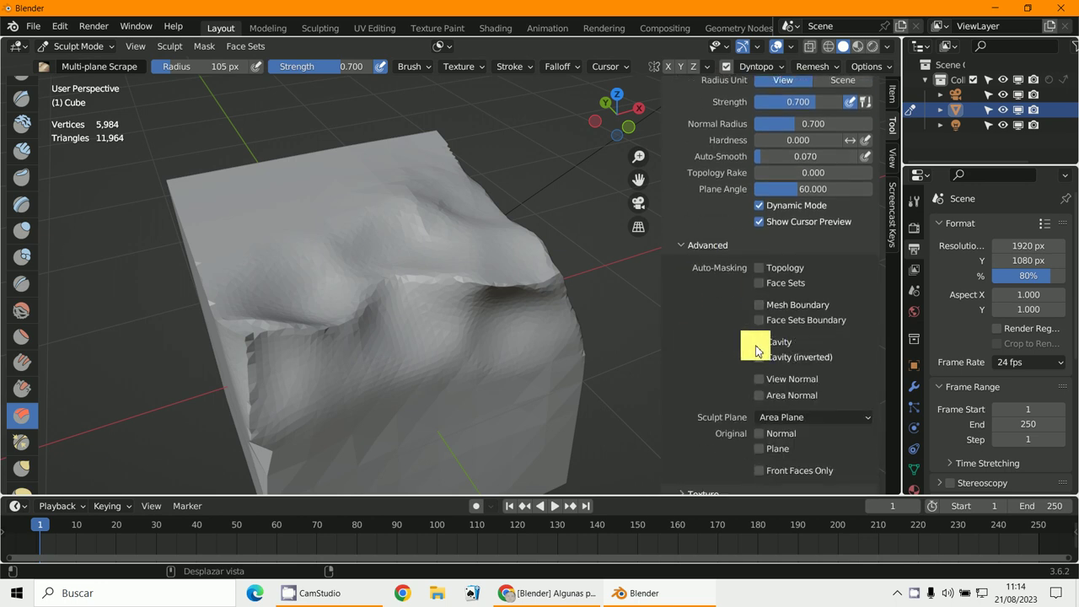
pyautogui.click(684, 245)
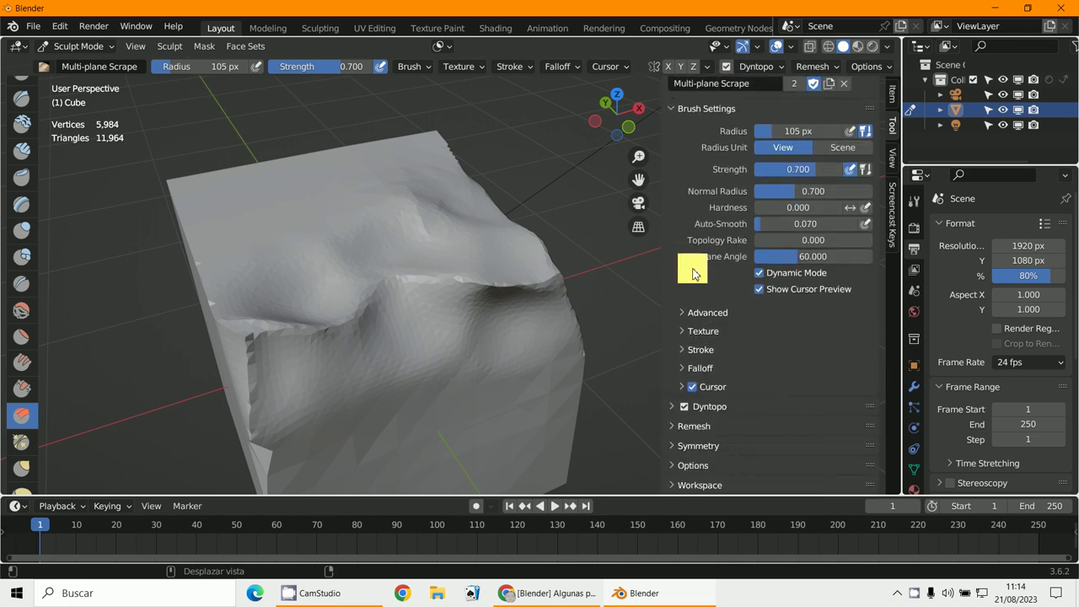
pyautogui.click(679, 350)
pyautogui.scroll(-3, 676, 344)
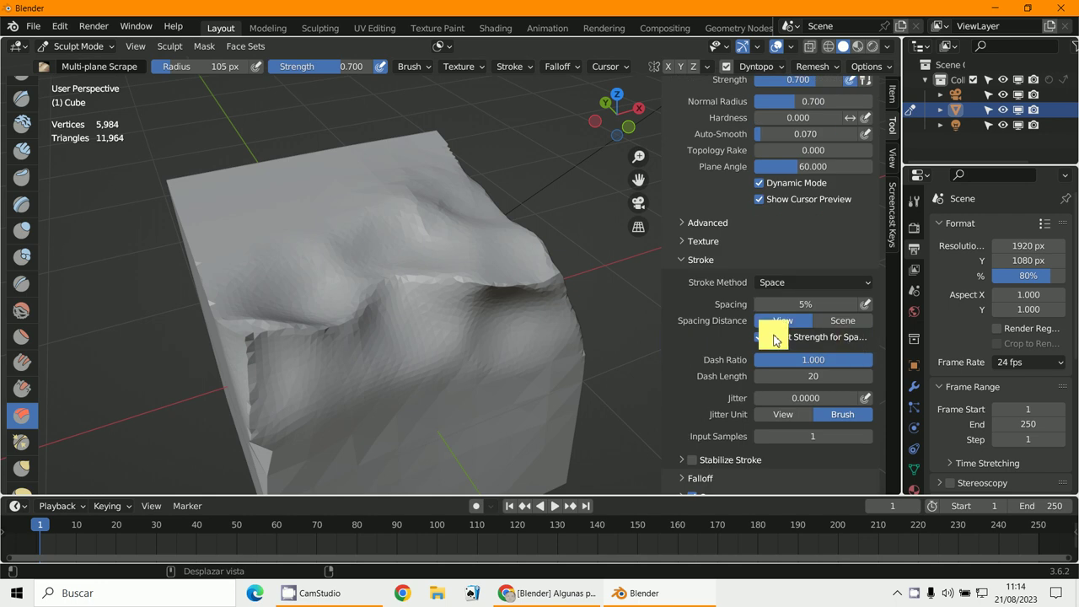
pyautogui.scroll(1, 774, 339)
pyautogui.scroll(-2, 731, 320)
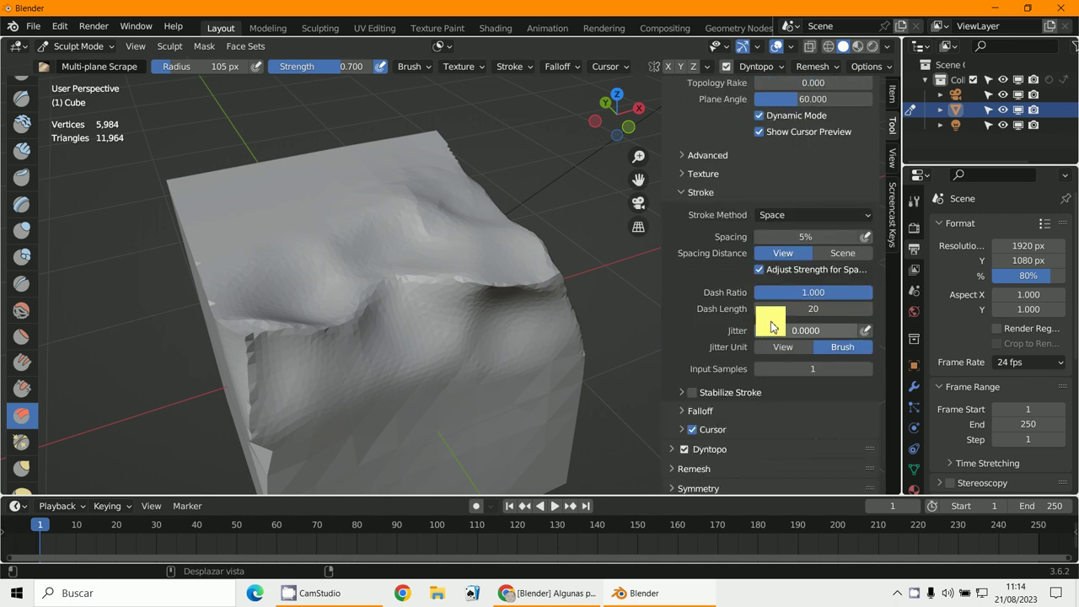
pyautogui.scroll(1, 771, 318)
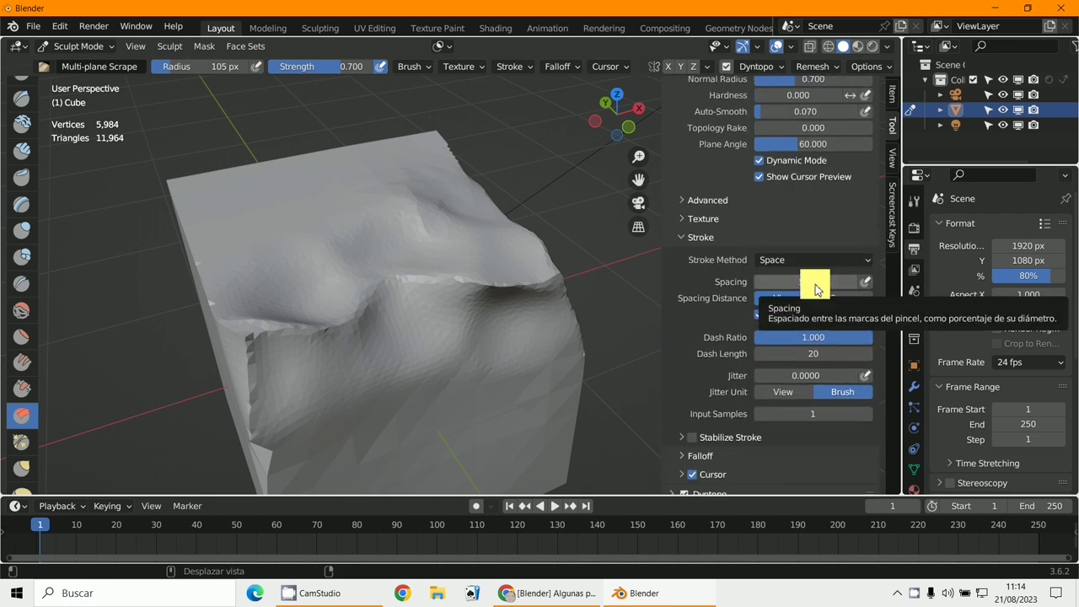
pyautogui.scroll(-2, 783, 354)
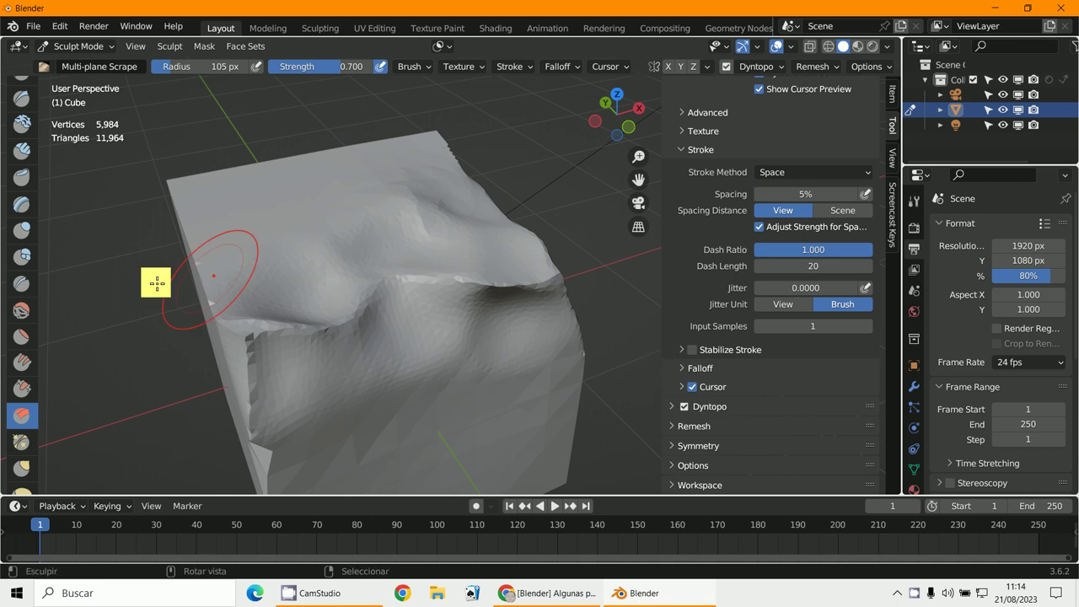
# - Try Scrape/Peaks on the cube's upper front edge, and fill the hollows along it with the Fill/Deepen brush at strength 0.700
pyautogui.scroll(-1, 38, 426)
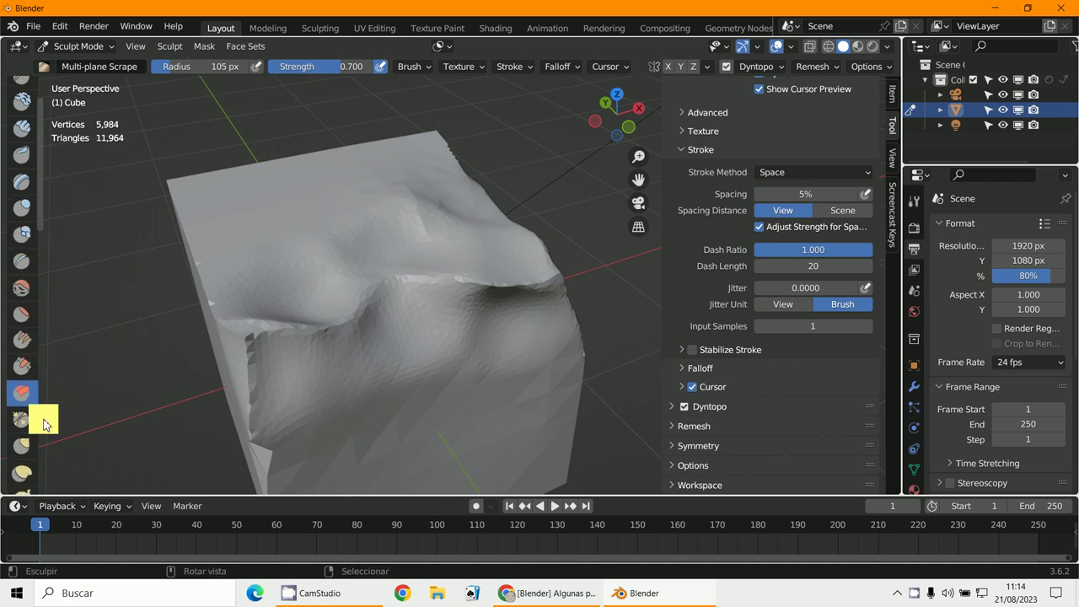
pyautogui.click(23, 371)
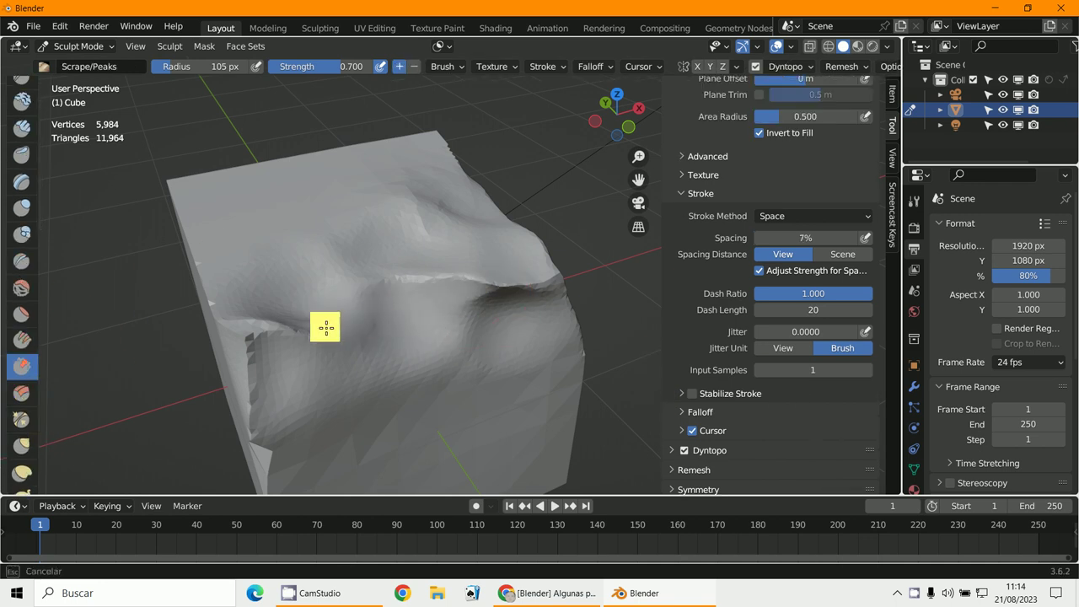
pyautogui.click(23, 340)
pyautogui.moveTo(487, 285); pyautogui.dragTo(326, 289)
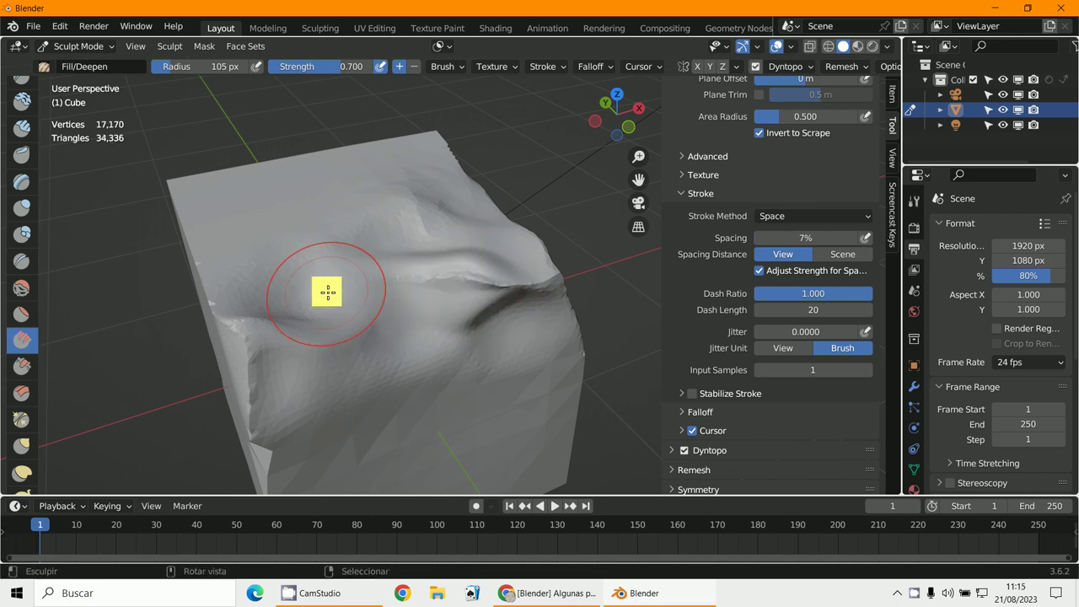
# - Smooth the cube's front face and the vertical edge below the sculpted corner with the Smooth brush
pyautogui.moveTo(325, 289)
pyautogui.mouseDown(button='middle')
pyautogui.moveTo(338, 301)
pyautogui.moveTo(186, 223)
pyautogui.mouseUp(button='middle')
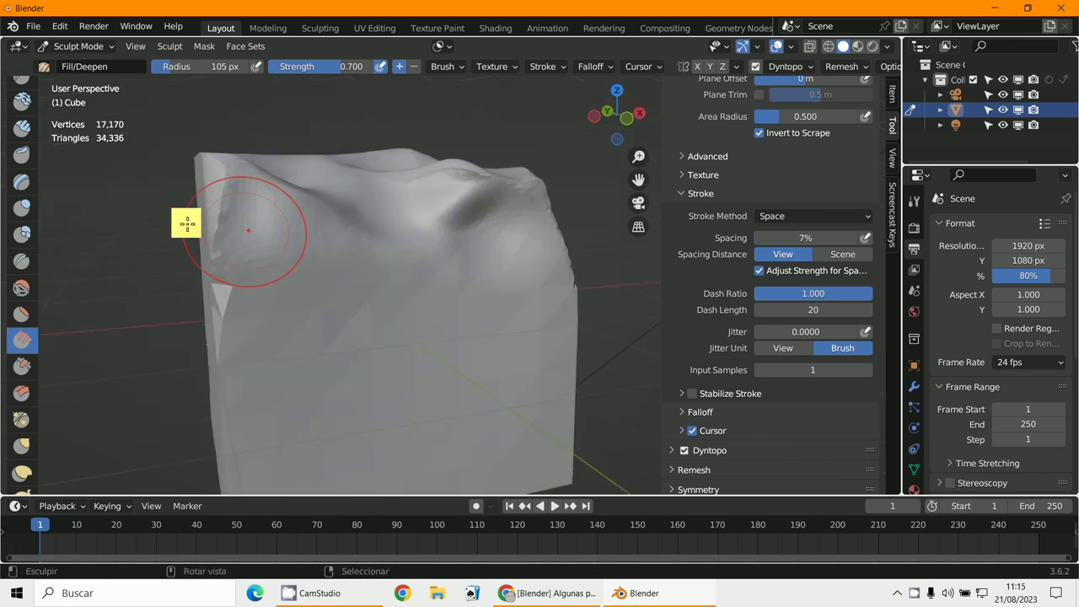
pyautogui.click(20, 290)
pyautogui.moveTo(400, 261)
pyautogui.mouseDown()
pyautogui.moveTo(462, 243)
pyautogui.moveTo(324, 244)
pyautogui.moveTo(355, 251)
pyautogui.moveTo(483, 224)
pyautogui.moveTo(238, 229)
pyautogui.moveTo(241, 216)
pyautogui.moveTo(230, 334)
pyautogui.mouseUp()
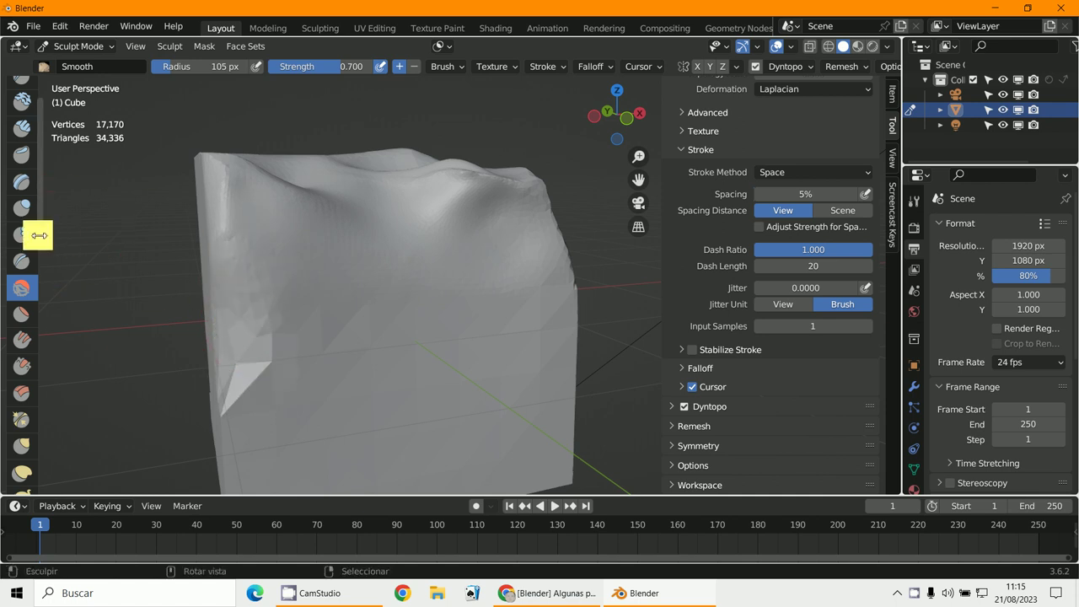
pyautogui.click(21, 287)
pyautogui.moveTo(258, 309); pyautogui.dragTo(385, 288, button='middle')
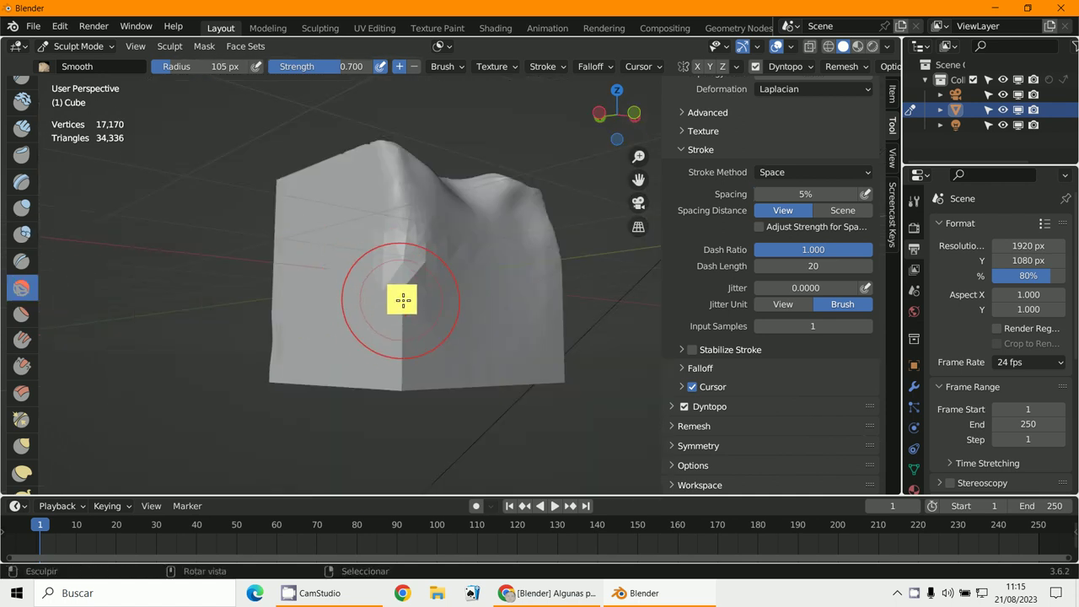
pyautogui.moveTo(402, 300)
pyautogui.mouseDown()
pyautogui.moveTo(458, 356)
pyautogui.moveTo(390, 385)
pyautogui.moveTo(475, 287)
pyautogui.mouseUp()
# - Scrape both sides of the cube's smoothed vertical edge with the Multi-plane Scrape brush
pyautogui.moveTo(474, 286)
pyautogui.mouseDown(button='middle')
pyautogui.moveTo(412, 298)
pyautogui.moveTo(469, 291)
pyautogui.mouseUp(button='middle')
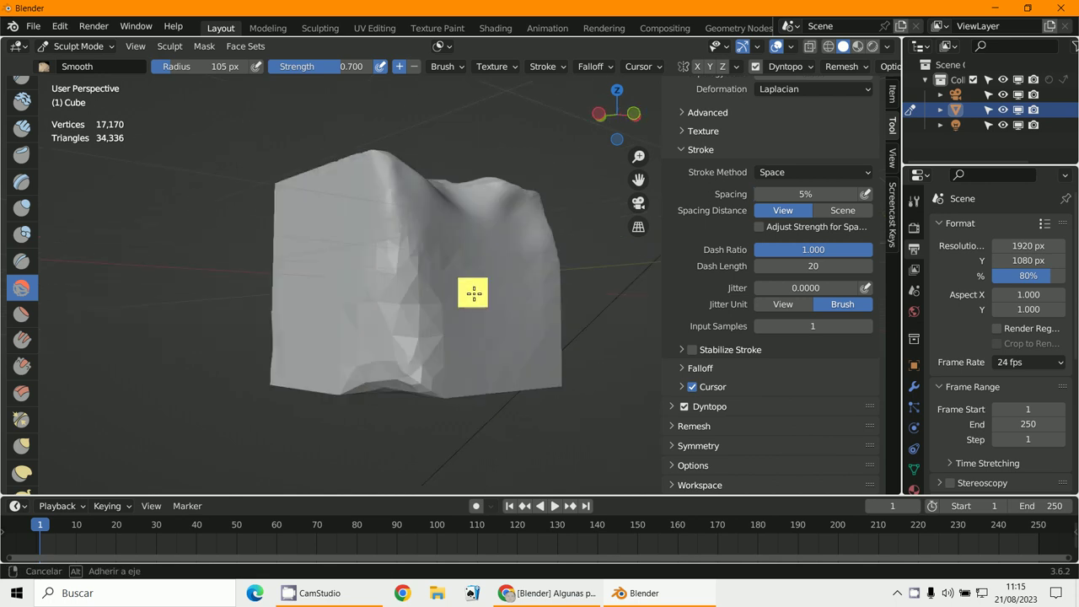
pyautogui.click(26, 393)
pyautogui.moveTo(405, 284)
pyautogui.mouseDown()
pyautogui.moveTo(404, 348)
pyautogui.moveTo(414, 278)
pyautogui.moveTo(402, 380)
pyautogui.moveTo(403, 257)
pyautogui.mouseUp()
# - Shape the cube's vertical edge with the Draw brush at strength 0.527, carve it in subtract mode, and flatten the bulge with Scrape/Peaks
pyautogui.scroll(2, 23, 122)
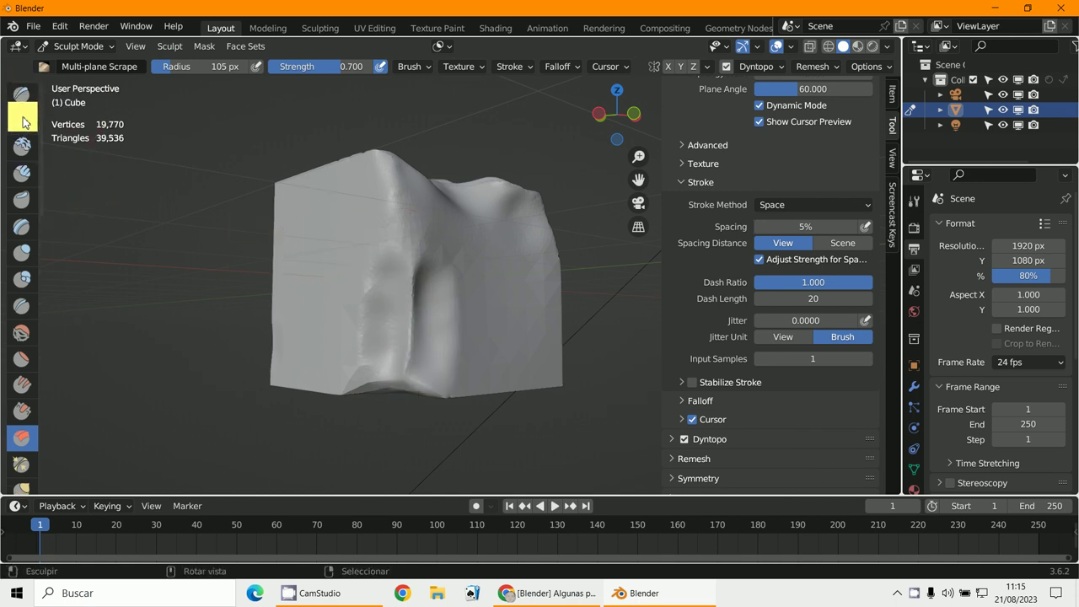
pyautogui.click(21, 96)
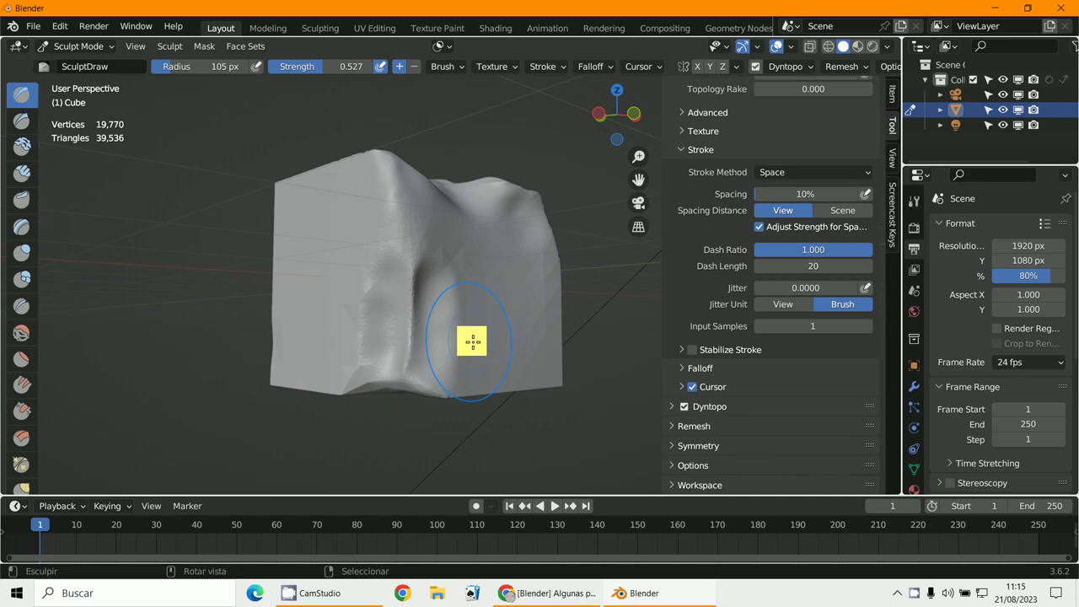
pyautogui.moveTo(472, 342)
pyautogui.mouseDown()
pyautogui.moveTo(431, 296)
pyautogui.moveTo(429, 348)
pyautogui.moveTo(380, 320)
pyautogui.moveTo(373, 385)
pyautogui.moveTo(390, 294)
pyautogui.moveTo(428, 287)
pyautogui.moveTo(426, 350)
pyautogui.moveTo(444, 295)
pyautogui.moveTo(402, 253)
pyautogui.moveTo(372, 336)
pyautogui.moveTo(451, 82)
pyautogui.mouseUp()
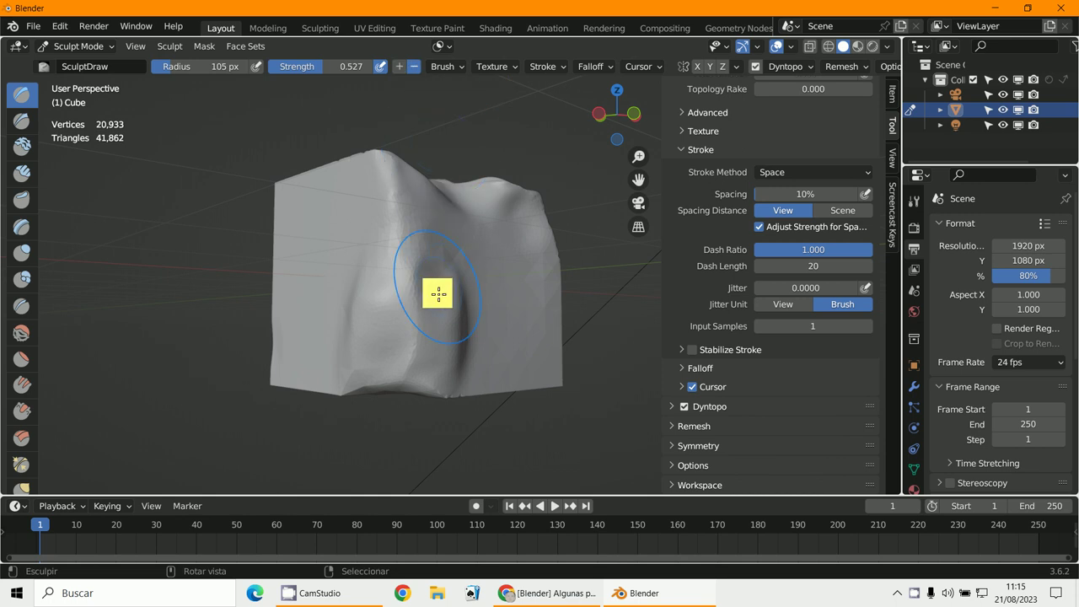
pyautogui.moveTo(434, 292)
pyautogui.mouseDown()
pyautogui.moveTo(422, 313)
pyautogui.moveTo(424, 360)
pyautogui.moveTo(438, 288)
pyautogui.mouseUp()
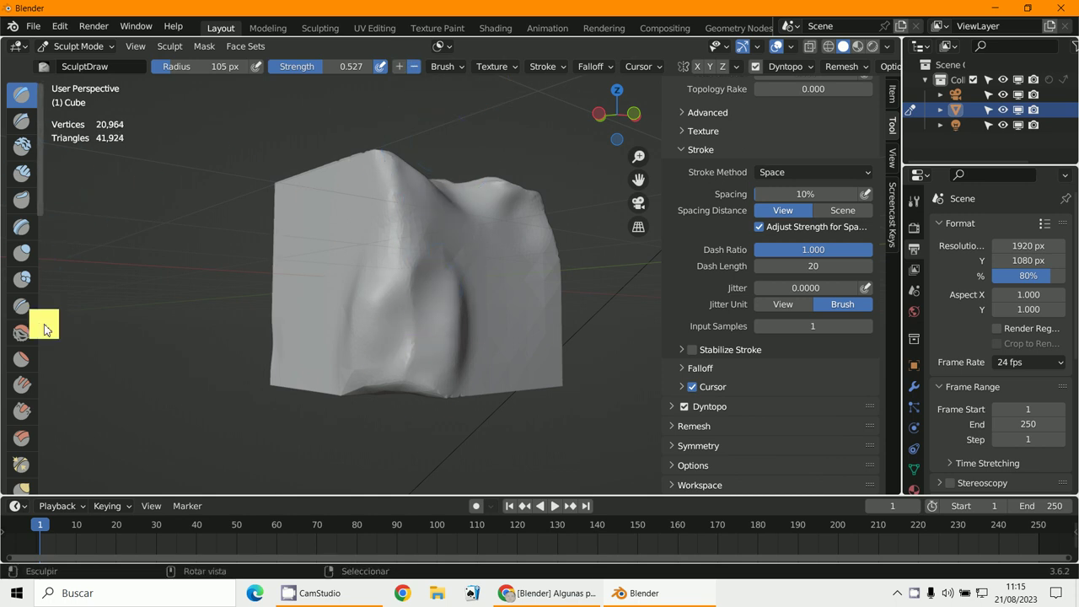
pyautogui.click(22, 411)
pyautogui.click(391, 317)
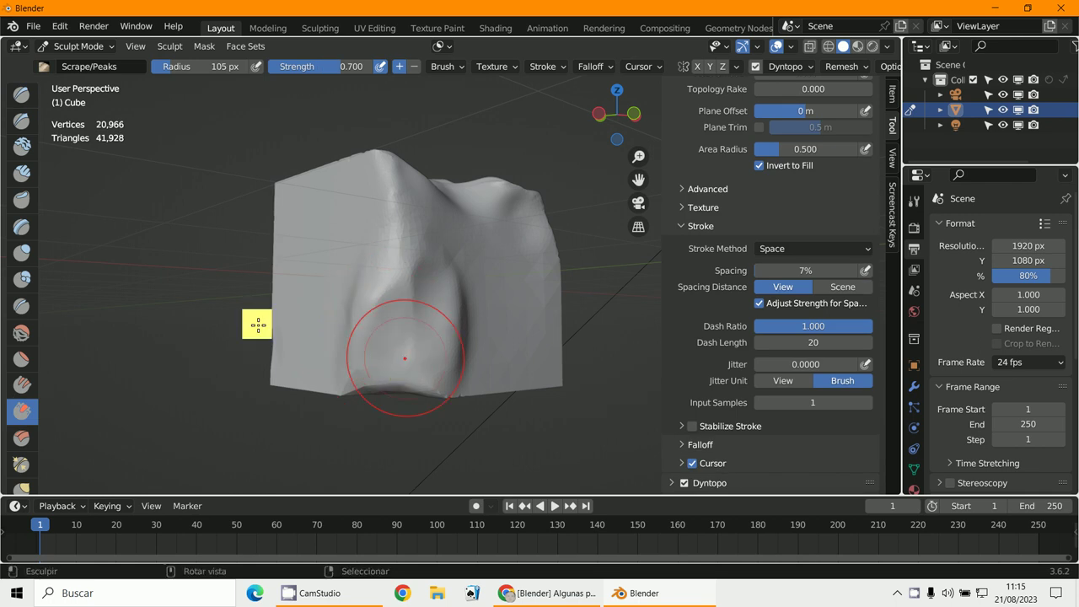
# - Examine the remaining sculpt brushes and the mask, trim, filter and transform tools, and inspect the sculpted cube from other angles
pyautogui.scroll(-10, 24, 291)
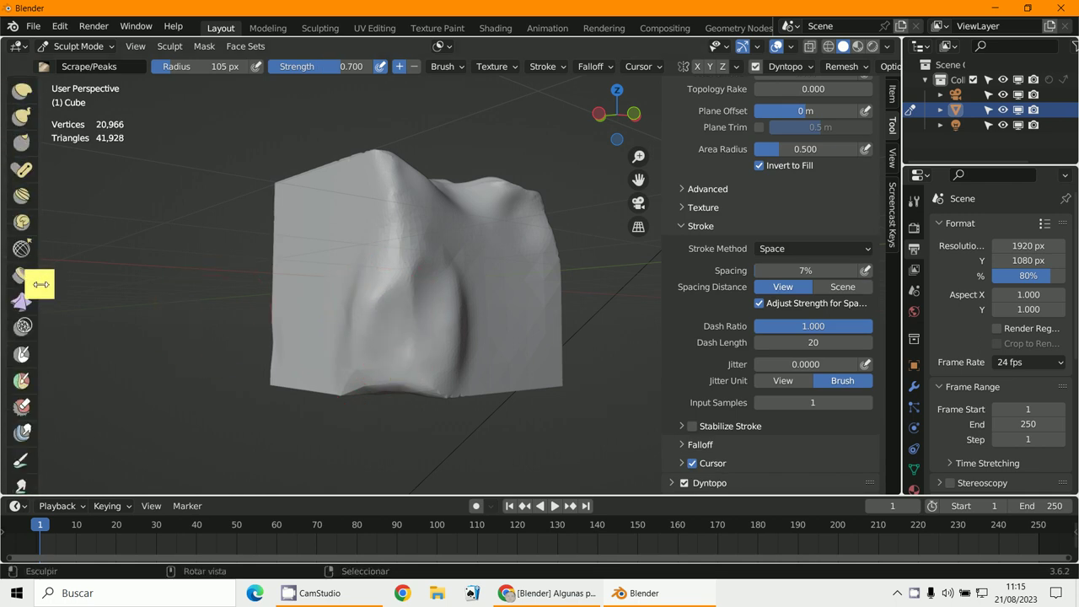
pyautogui.scroll(-8, 45, 287)
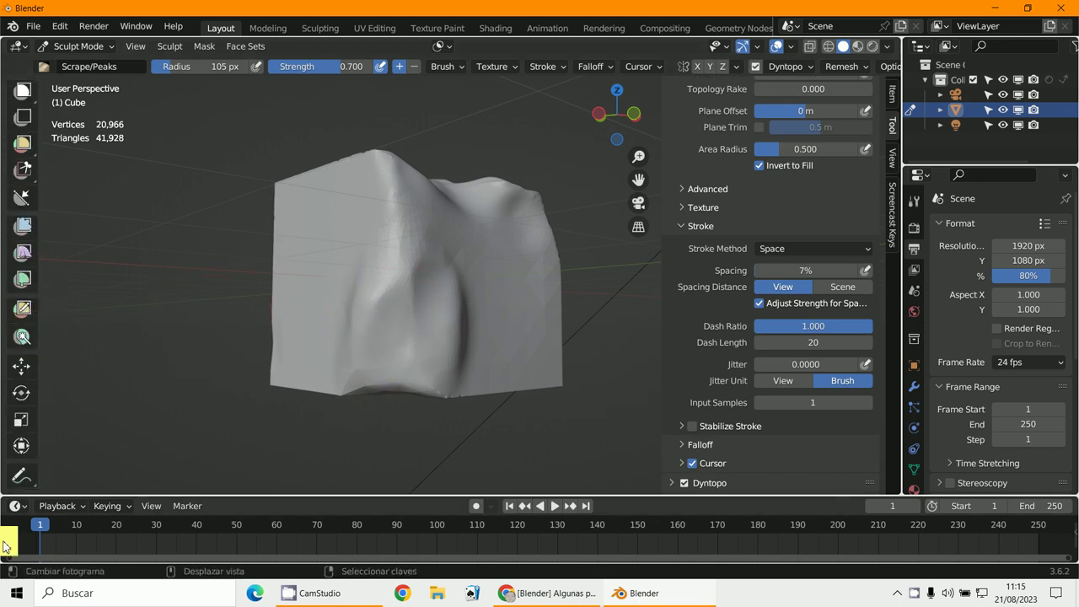
pyautogui.scroll(3, 46, 460)
pyautogui.scroll(5, 47, 460)
pyautogui.scroll(-8, 190, 321)
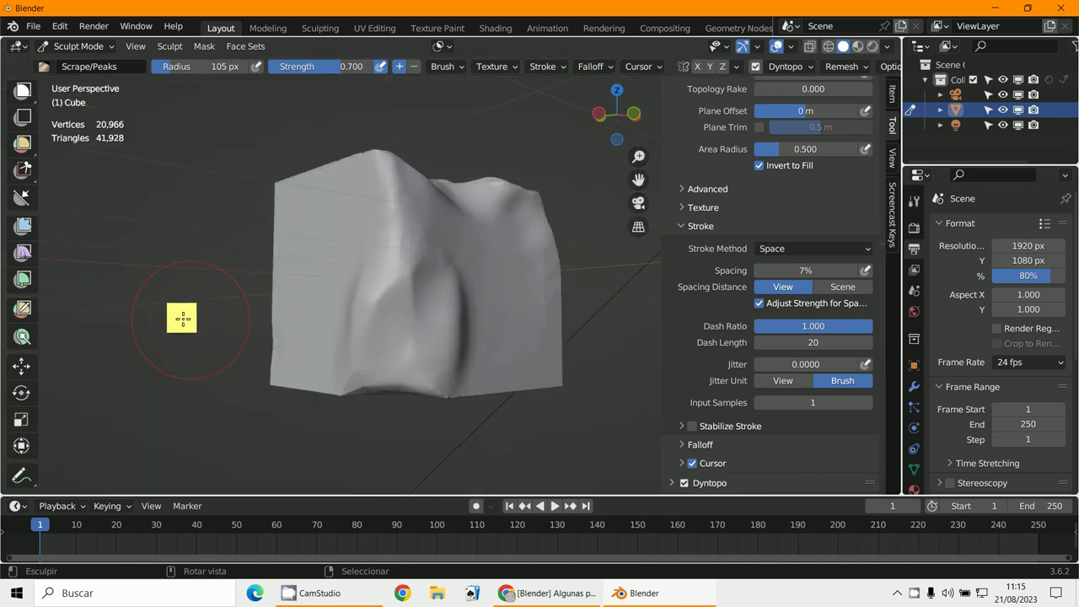
pyautogui.scroll(10, 24, 330)
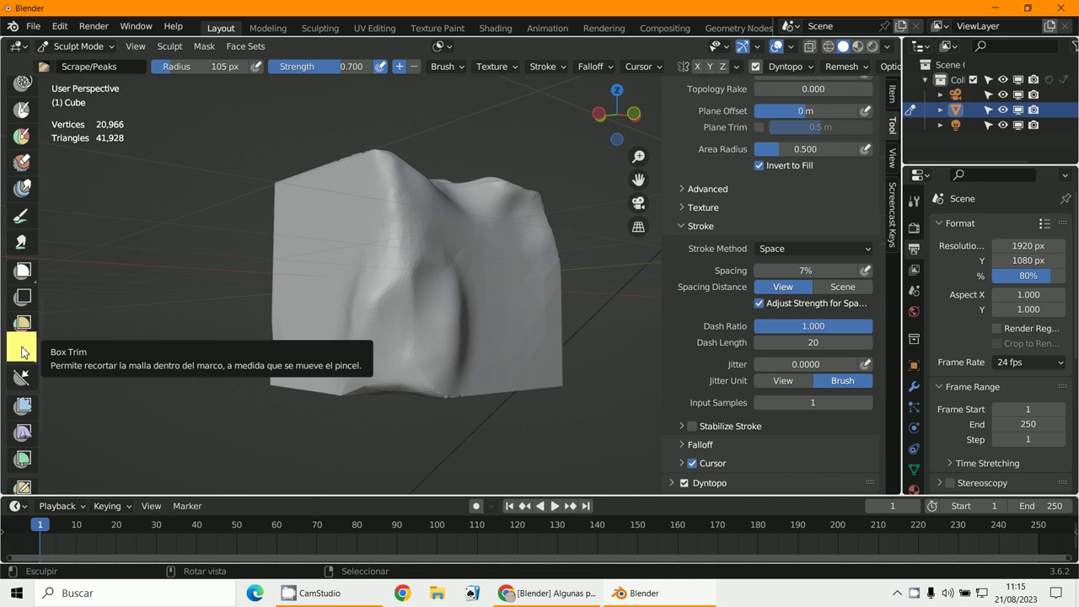
pyautogui.scroll(3, 22, 350)
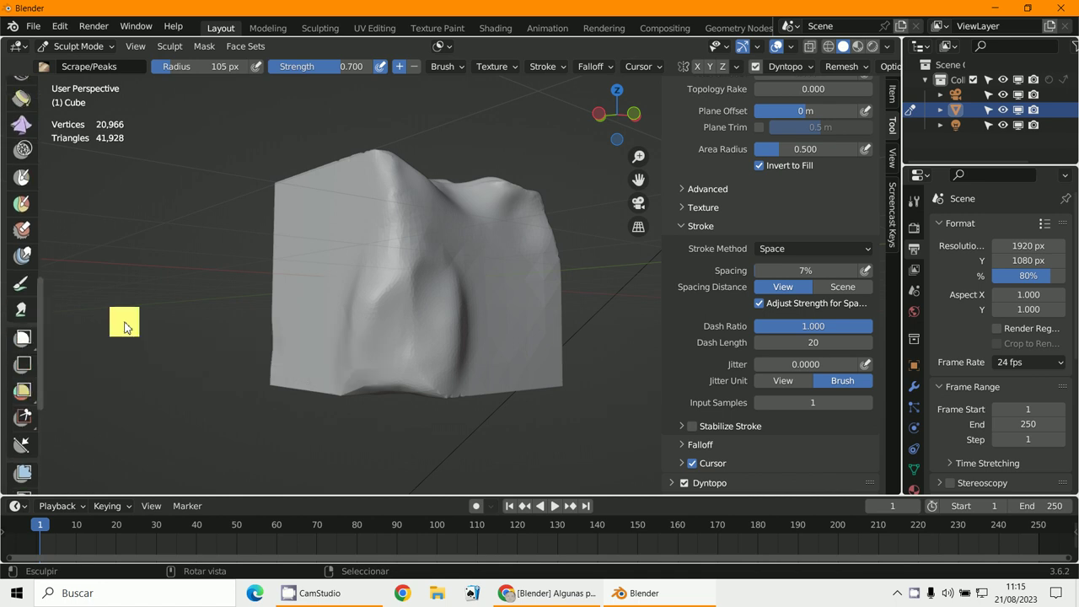
pyautogui.moveTo(408, 293); pyautogui.dragTo(388, 322, button='middle')
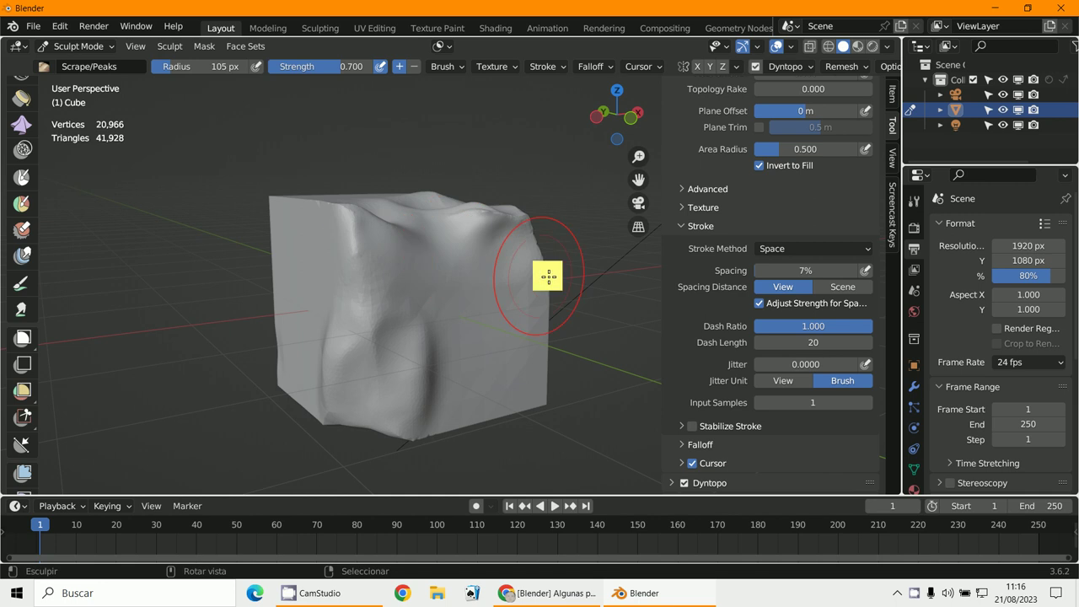
pyautogui.scroll(-4, 31, 333)
pyautogui.scroll(1, 31, 333)
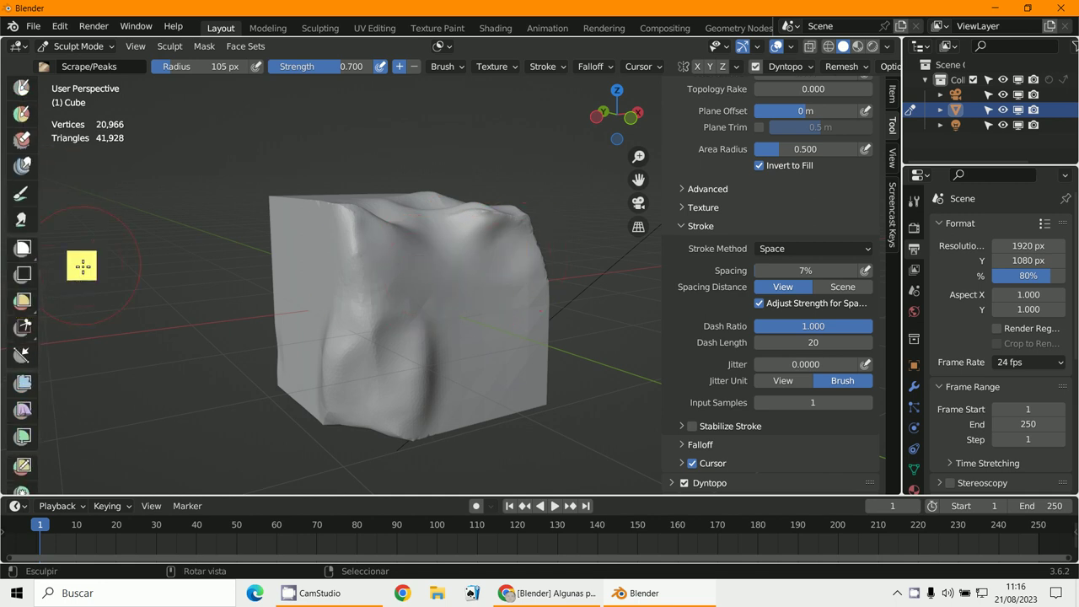
pyautogui.scroll(3, 81, 264)
pyautogui.moveTo(81, 265); pyautogui.dragTo(301, 311, button='middle')
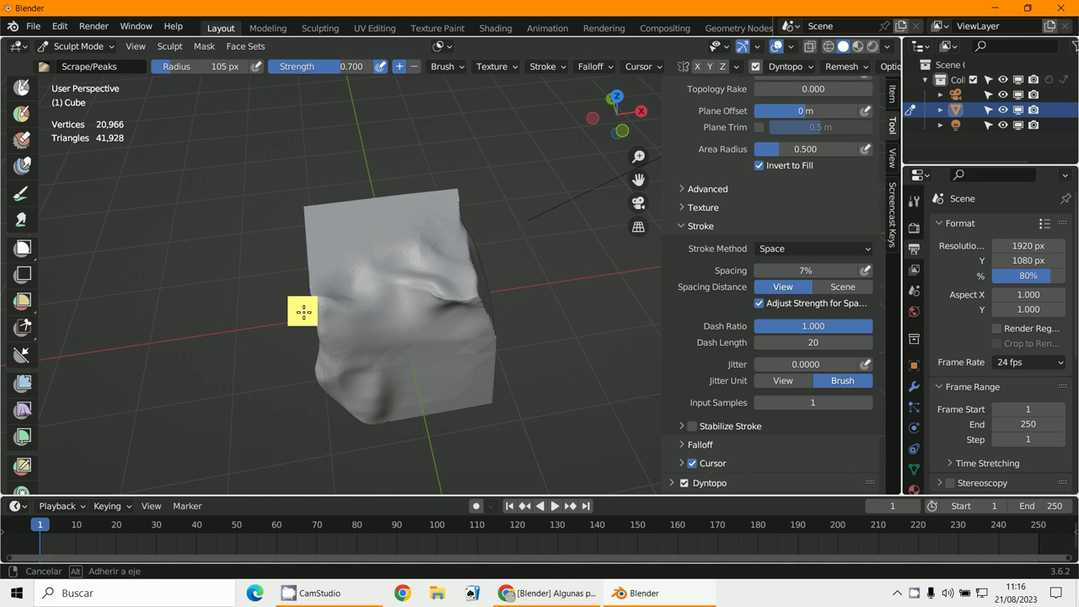
# - Build up rounded bumps across the cube's upper front edge with the Draw brush in add mode at strength 0.527
pyautogui.scroll(20, 37, 93)
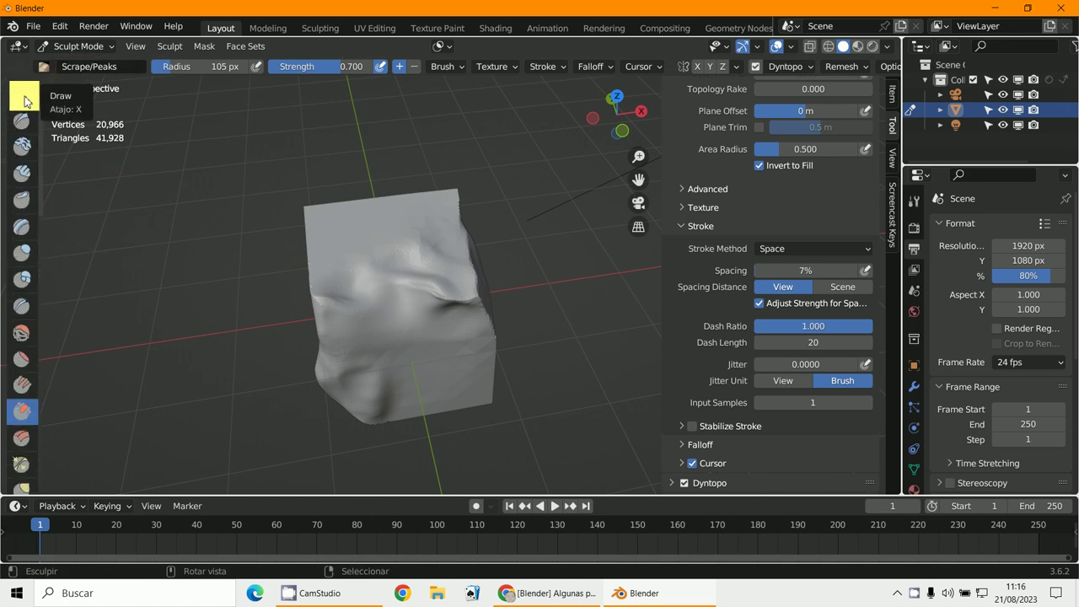
pyautogui.click(25, 101)
pyautogui.moveTo(402, 260)
pyautogui.mouseDown(button='middle')
pyautogui.moveTo(397, 251)
pyautogui.moveTo(327, 267)
pyautogui.mouseUp(button='middle')
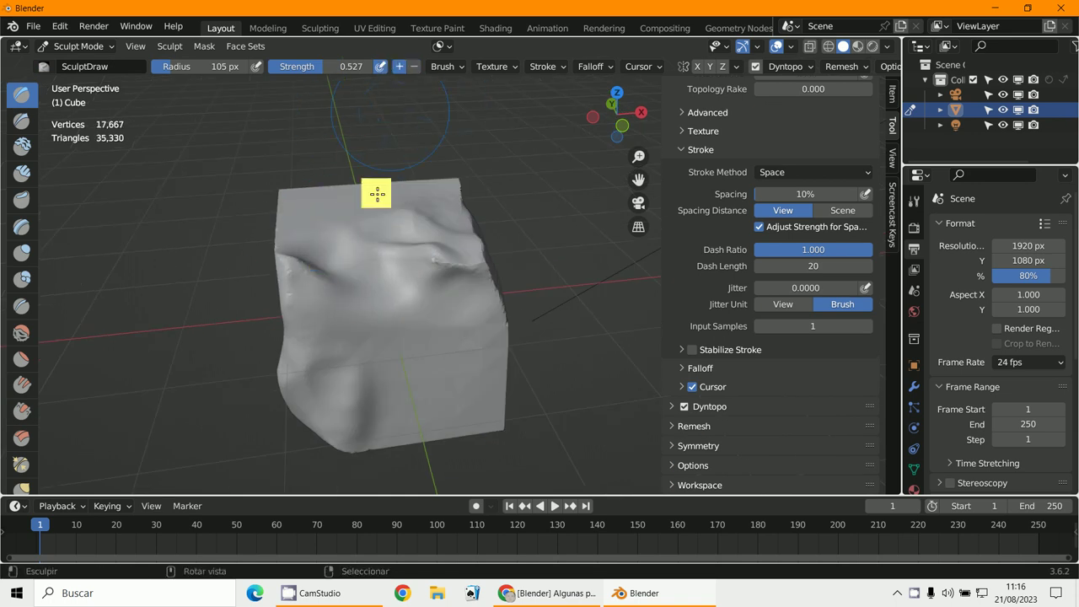
pyautogui.moveTo(378, 193); pyautogui.dragTo(396, 258, button='middle')
pyautogui.moveTo(396, 258)
pyautogui.mouseDown()
pyautogui.moveTo(339, 264)
pyautogui.moveTo(450, 258)
pyautogui.moveTo(423, 247)
pyautogui.moveTo(291, 255)
pyautogui.moveTo(460, 228)
pyautogui.moveTo(431, 243)
pyautogui.moveTo(494, 148)
pyautogui.mouseUp()
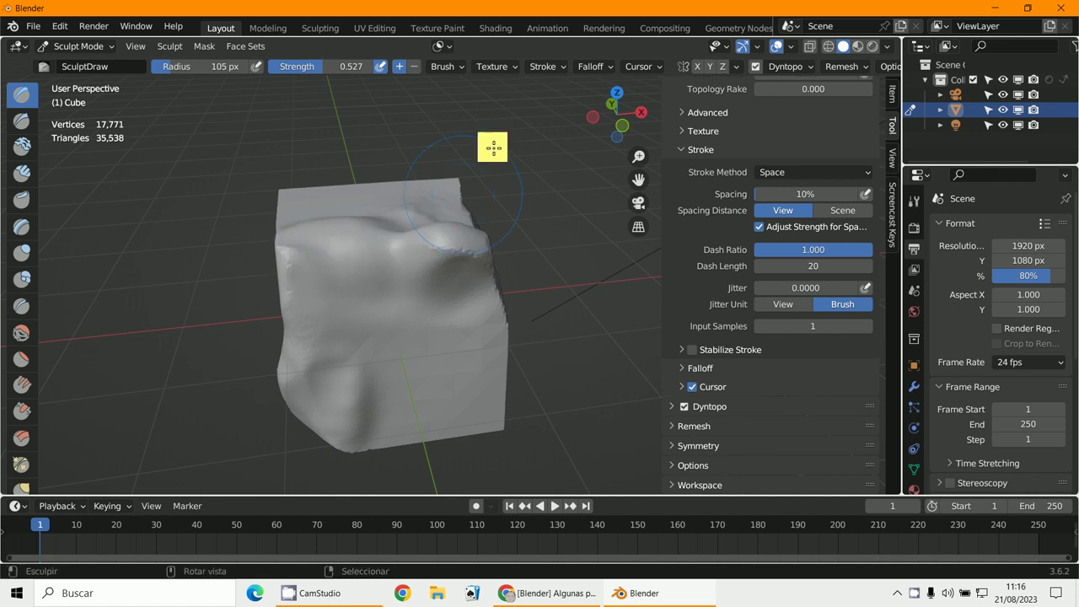
pyautogui.scroll(-1, 19, 321)
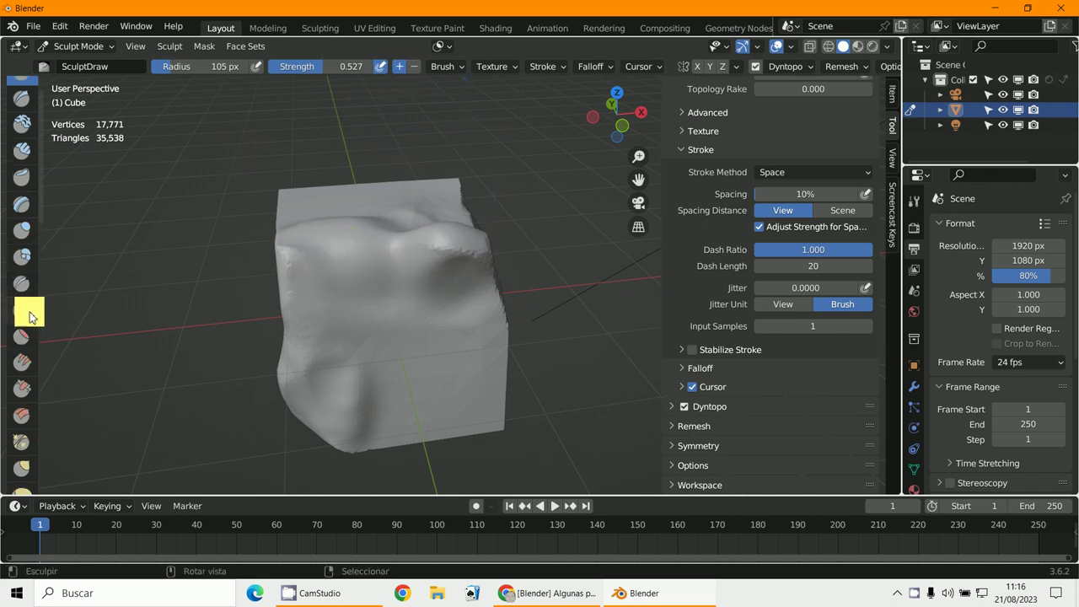
# - Smooth the rounded bumps along the cube's upper front edge and top face with the Smooth brush at strength 0.700
pyautogui.click(28, 316)
pyautogui.moveTo(366, 296)
pyautogui.mouseDown()
pyautogui.moveTo(475, 239)
pyautogui.moveTo(440, 226)
pyautogui.mouseUp()
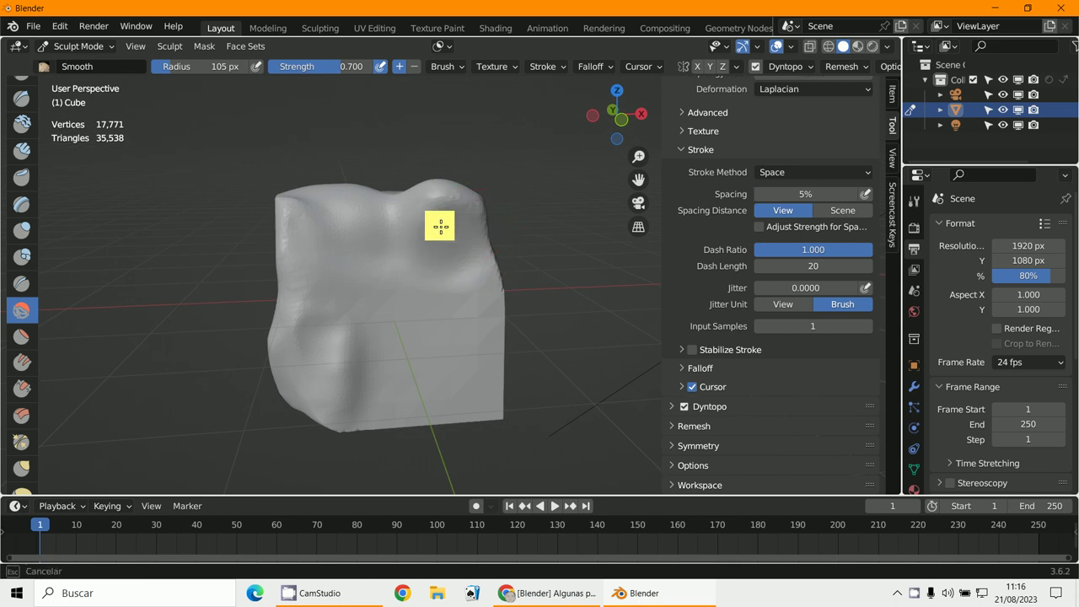
pyautogui.moveTo(328, 230)
pyautogui.mouseDown()
pyautogui.moveTo(468, 218)
pyautogui.moveTo(371, 234)
pyautogui.mouseUp()
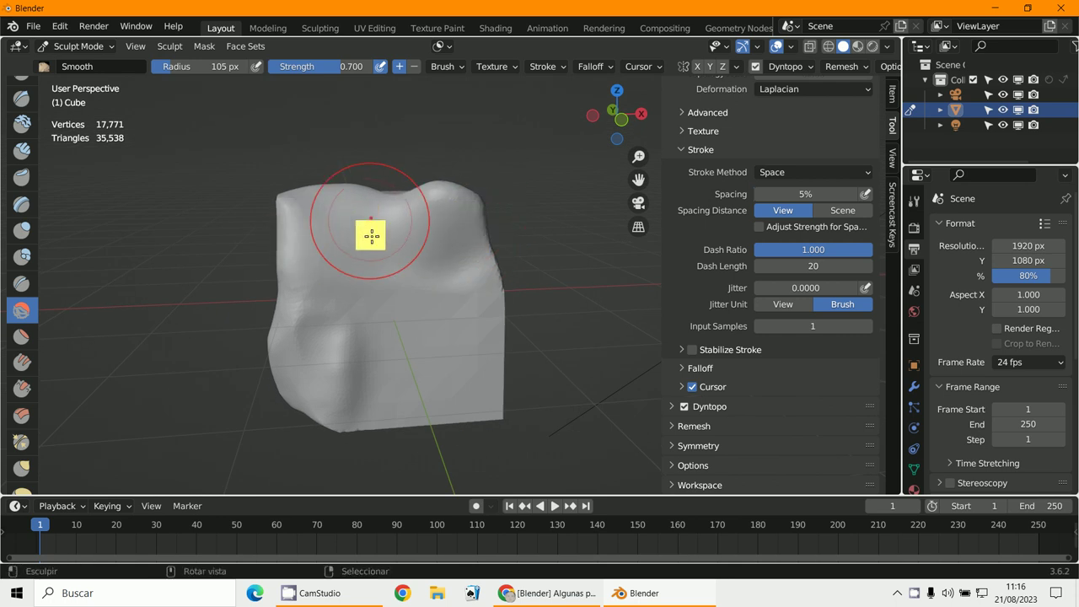
pyautogui.moveTo(371, 233); pyautogui.dragTo(390, 349, button='middle')
pyautogui.moveTo(390, 348); pyautogui.dragTo(354, 355)
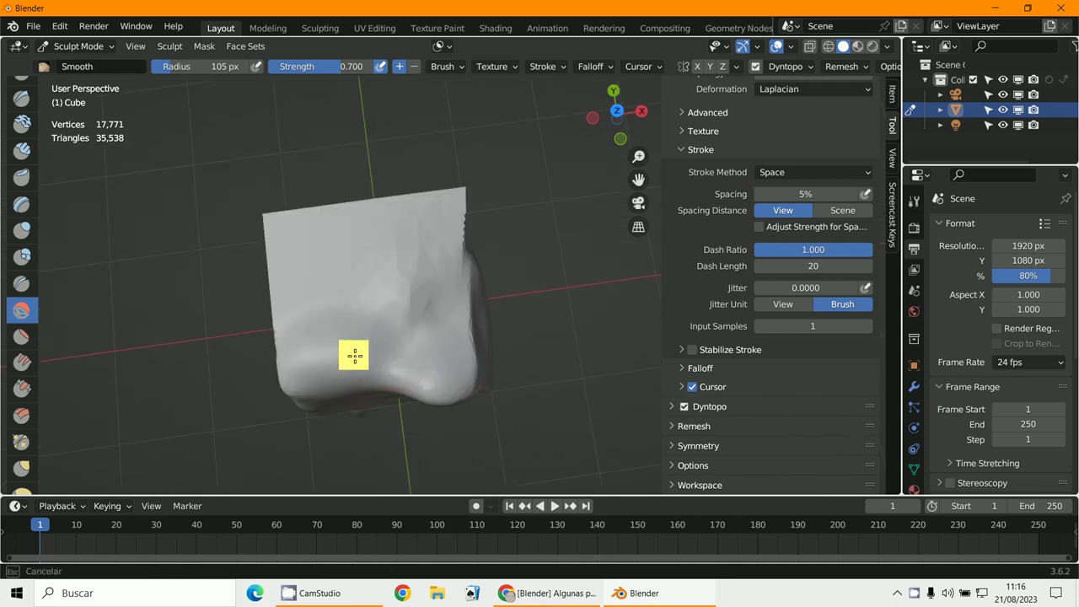
# - Work over the bumps on the cube's top face and upper front with the Flatten/Contrast brush at strength 0.500
pyautogui.click(21, 337)
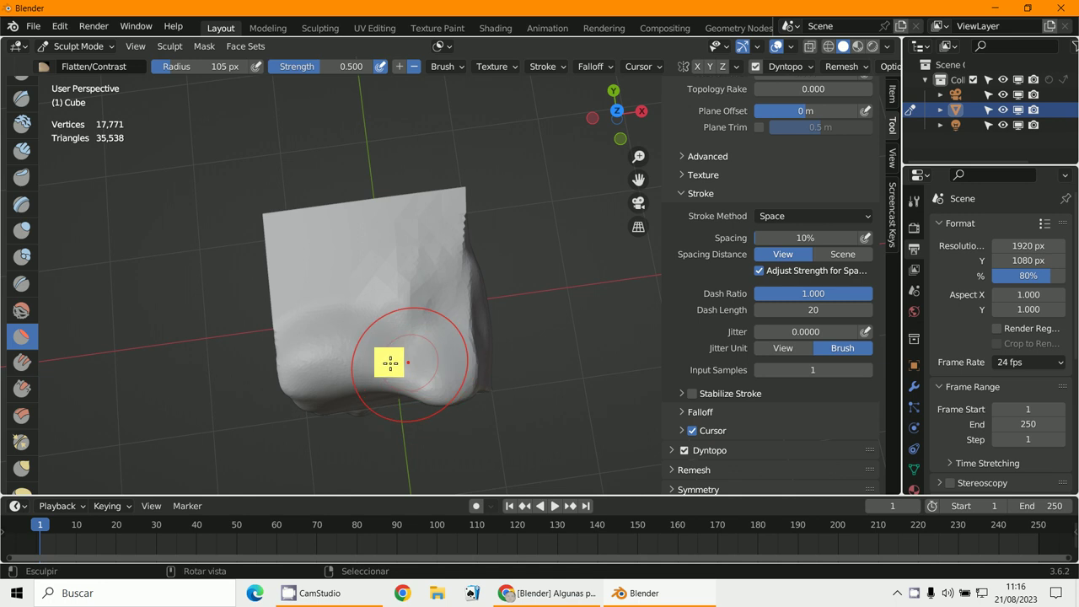
pyautogui.moveTo(390, 362)
pyautogui.mouseDown()
pyautogui.moveTo(328, 362)
pyautogui.moveTo(422, 356)
pyautogui.moveTo(273, 357)
pyautogui.mouseUp()
pyautogui.moveTo(439, 348); pyautogui.dragTo(631, 359)
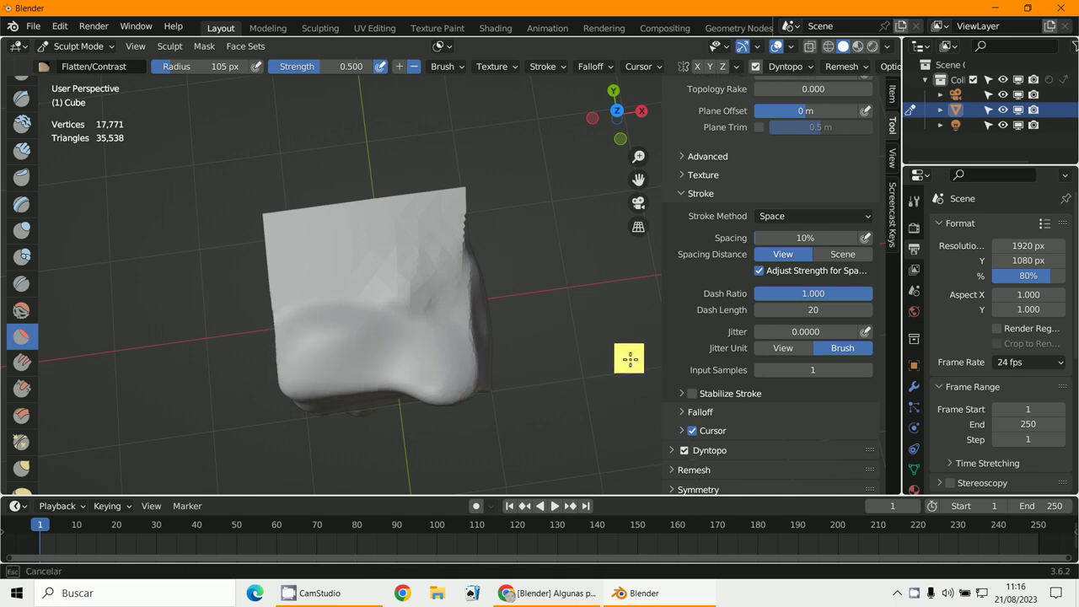
pyautogui.moveTo(425, 295)
pyautogui.mouseDown()
pyautogui.moveTo(462, 308)
pyautogui.moveTo(356, 325)
pyautogui.mouseUp()
pyautogui.moveTo(357, 326)
pyautogui.mouseDown(button='middle')
pyautogui.moveTo(366, 209)
pyautogui.moveTo(473, 263)
pyautogui.mouseUp(button='middle')
pyautogui.moveTo(473, 263); pyautogui.dragTo(401, 289)
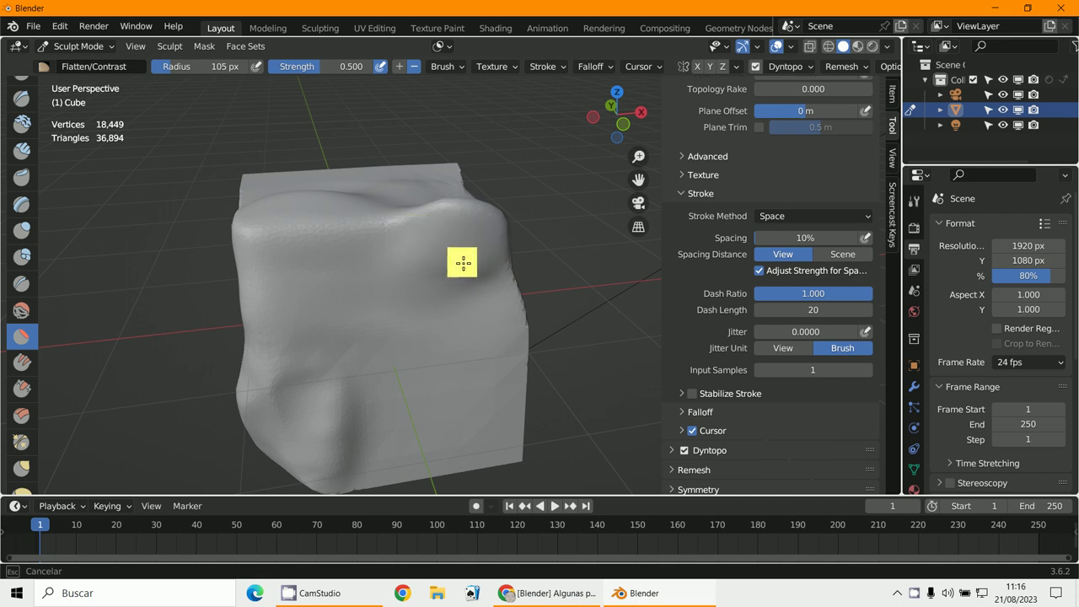
pyautogui.moveTo(463, 263)
pyautogui.mouseDown()
pyautogui.moveTo(451, 287)
pyautogui.moveTo(296, 255)
pyautogui.mouseUp()
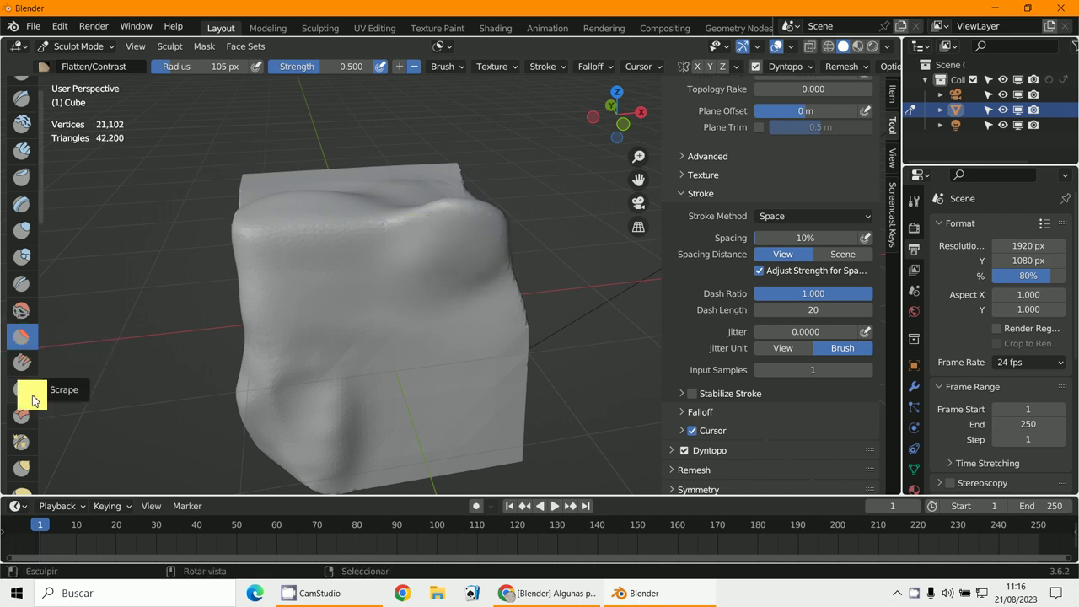
# - Stroke across the cube's upper front edge with the Fill/Deepen brush in fill mode at strength 0.700
pyautogui.click(26, 368)
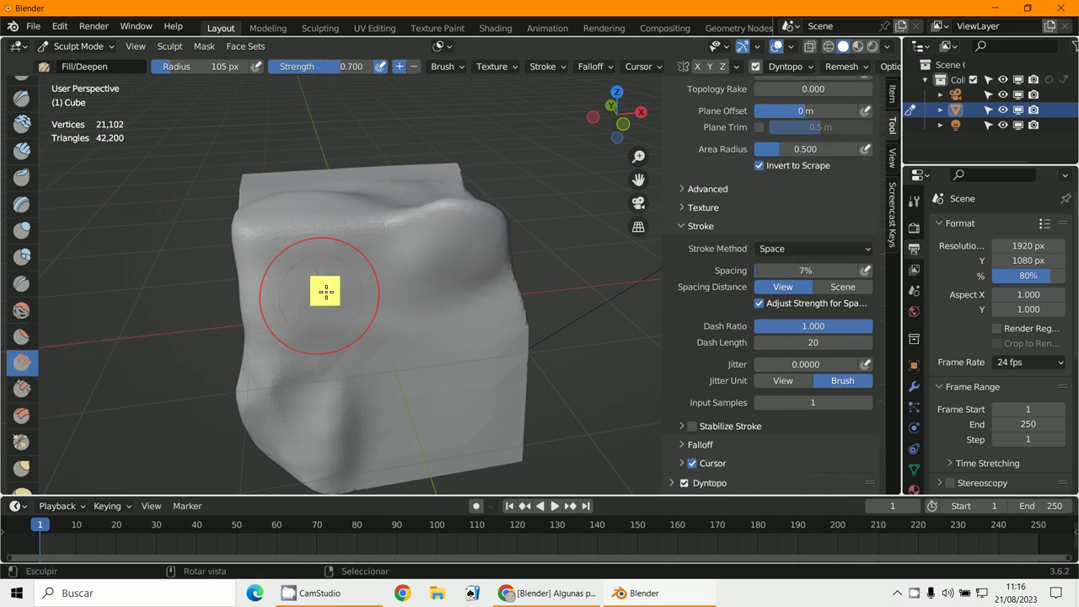
pyautogui.moveTo(349, 234); pyautogui.dragTo(261, 236)
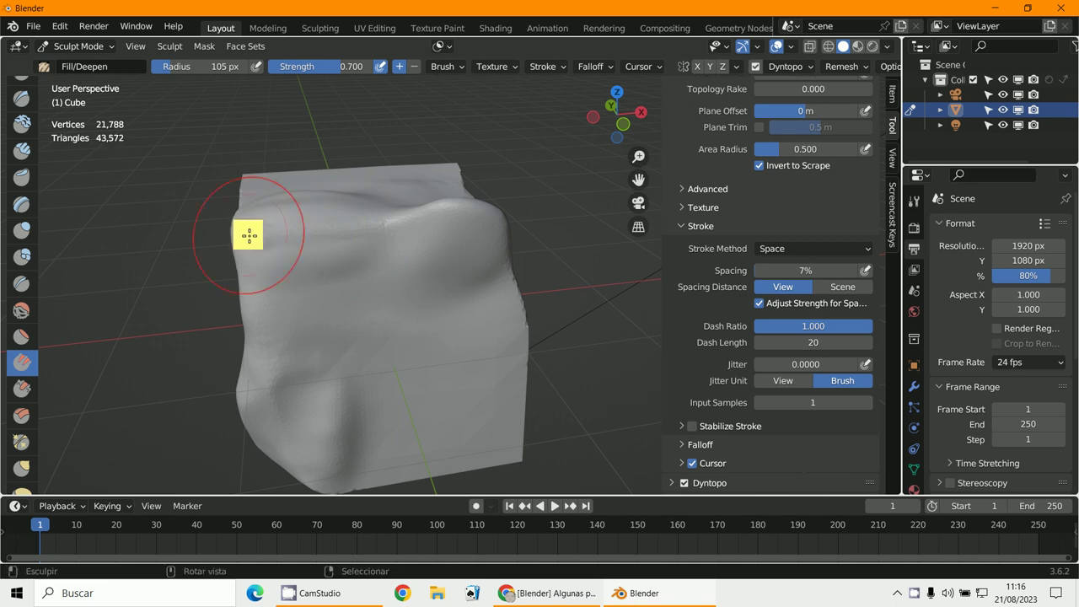
pyautogui.moveTo(248, 236); pyautogui.dragTo(431, 269, button='middle')
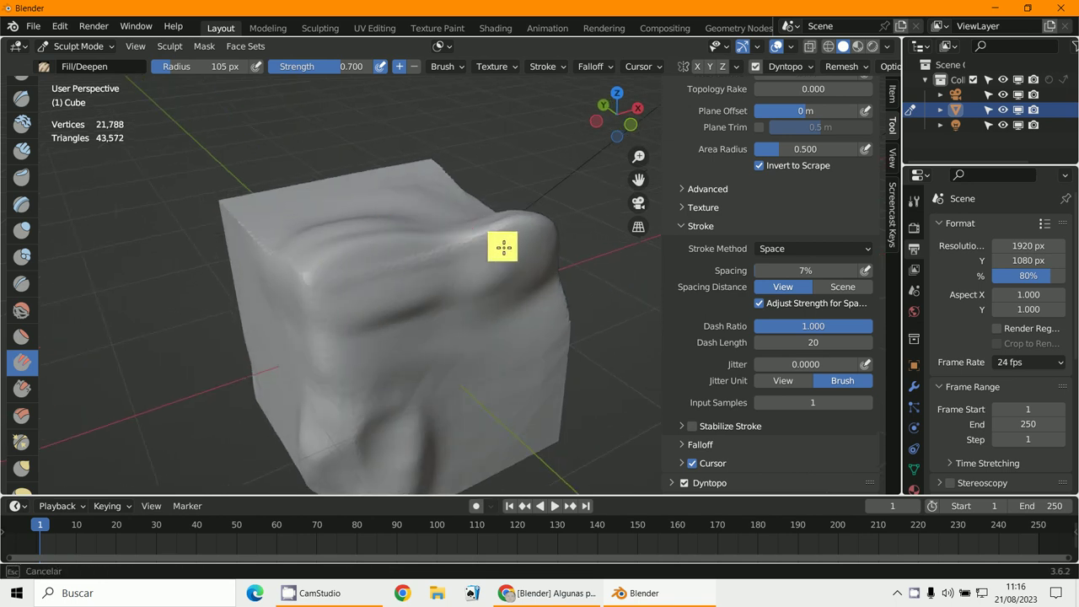
pyautogui.moveTo(504, 247)
pyautogui.mouseDown()
pyautogui.moveTo(559, 231)
pyautogui.moveTo(106, 340)
pyautogui.mouseUp()
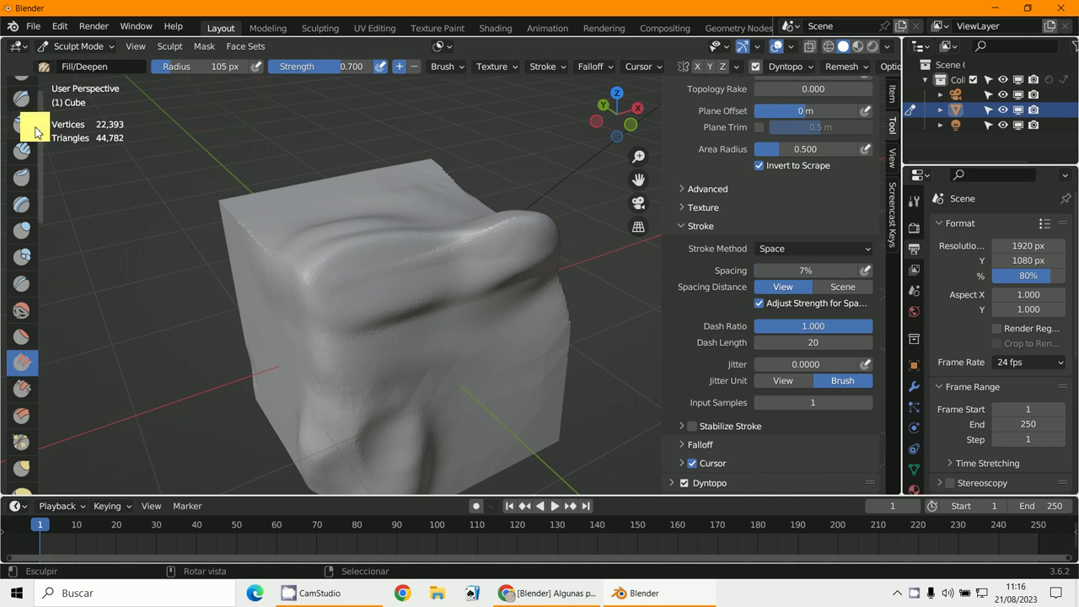
# - Show the brush names beside their icons and add more Fill strokes across the ridge on the cube's upper front
pyautogui.moveTo(39, 126); pyautogui.dragTo(132, 149)
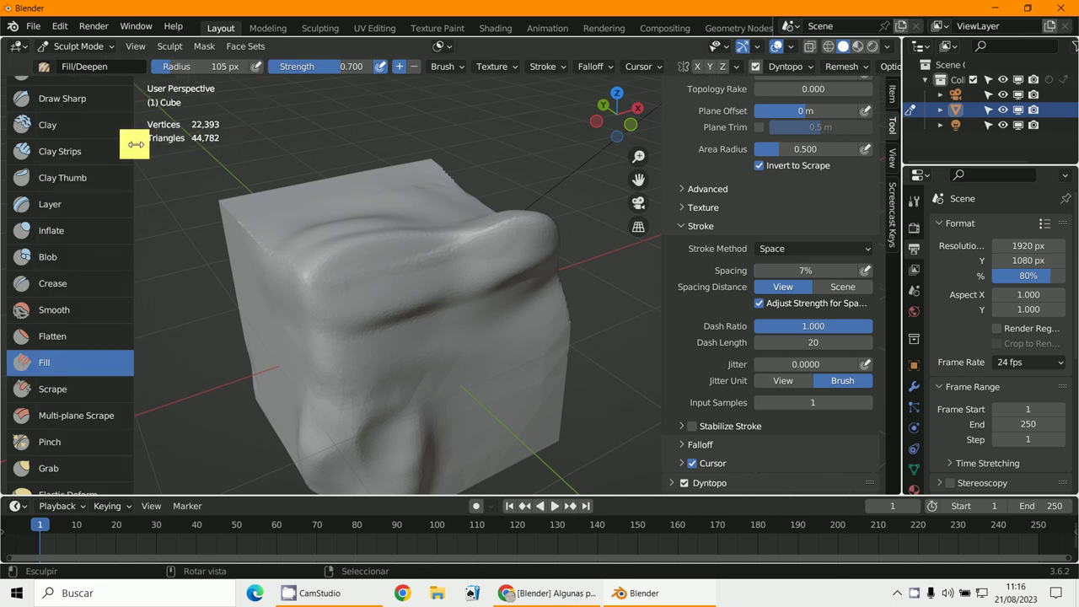
pyautogui.moveTo(504, 352)
pyautogui.mouseDown(button='middle')
pyautogui.moveTo(498, 332)
pyautogui.moveTo(465, 312)
pyautogui.mouseUp(button='middle')
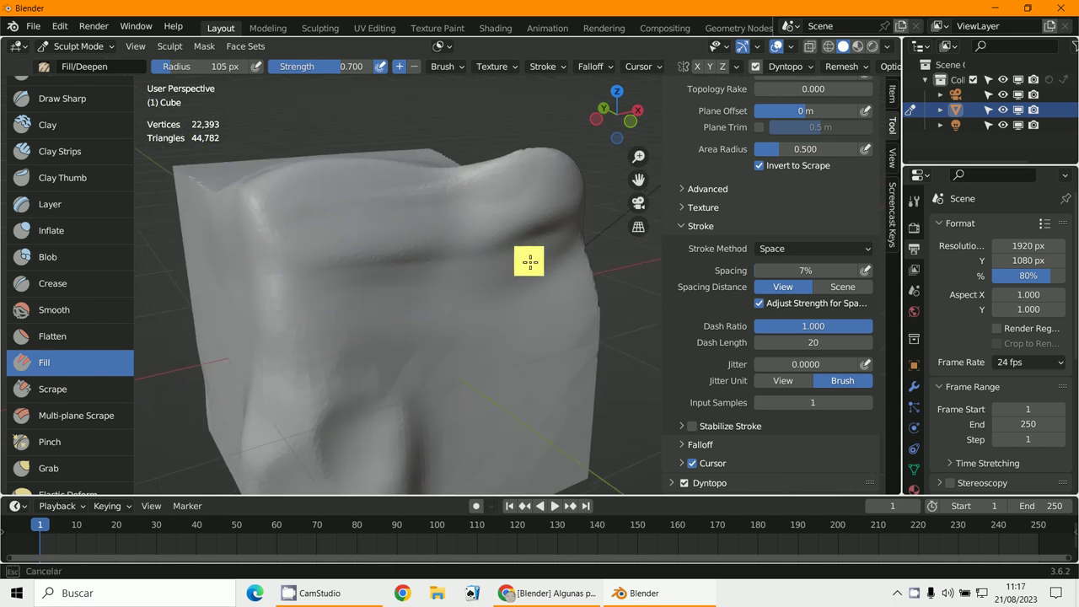
pyautogui.moveTo(455, 245); pyautogui.dragTo(555, 218)
pyautogui.moveTo(362, 291); pyautogui.dragTo(323, 306, button='middle')
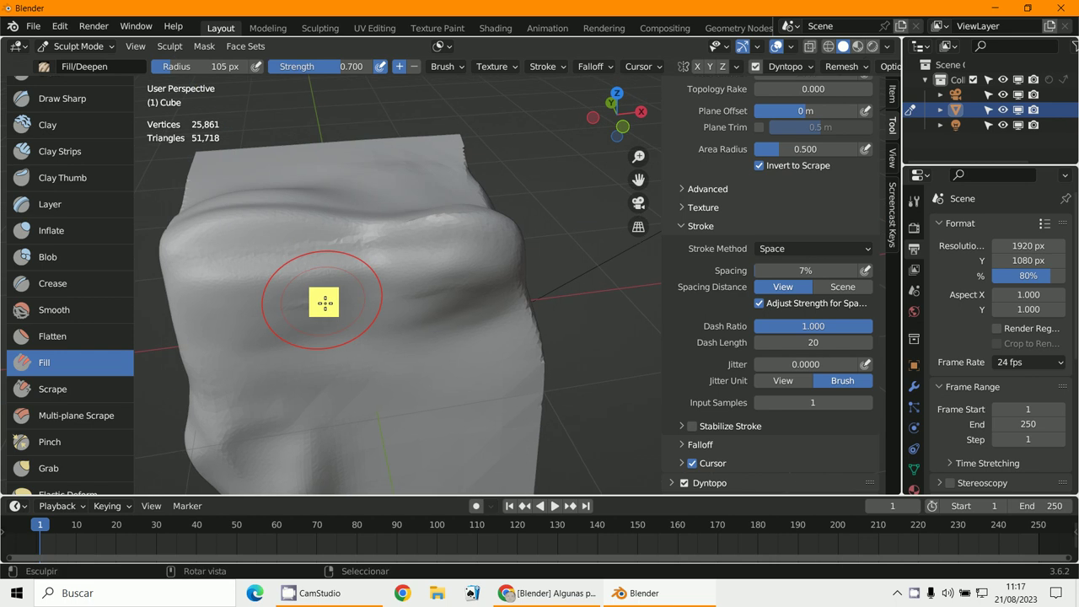
pyautogui.moveTo(303, 279)
pyautogui.mouseDown()
pyautogui.moveTo(202, 284)
pyautogui.moveTo(381, 263)
pyautogui.moveTo(188, 332)
pyautogui.mouseUp()
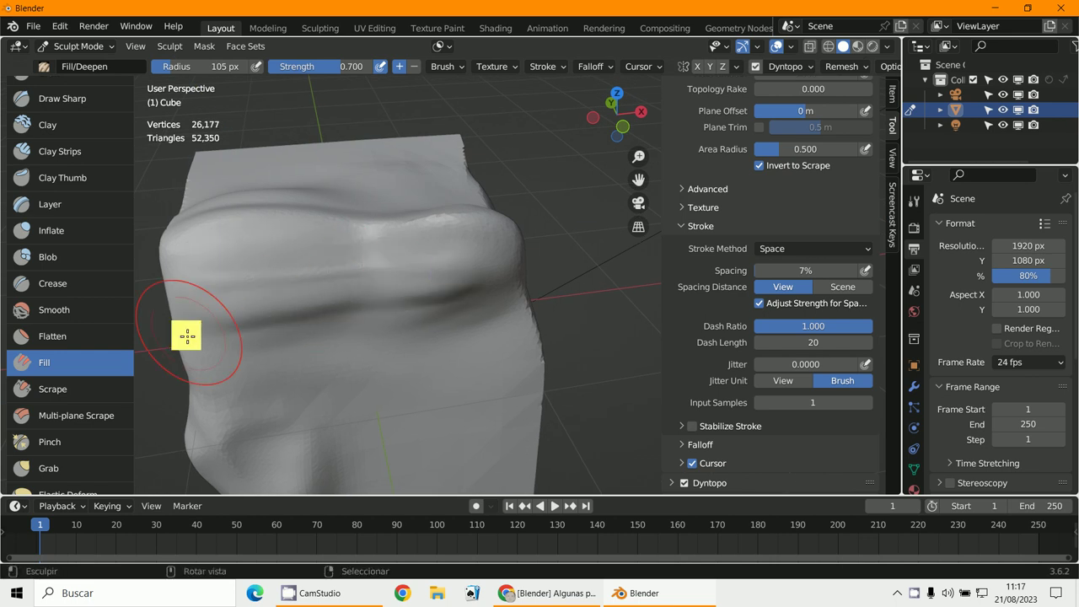
pyautogui.moveTo(188, 332); pyautogui.dragTo(213, 290, button='middle')
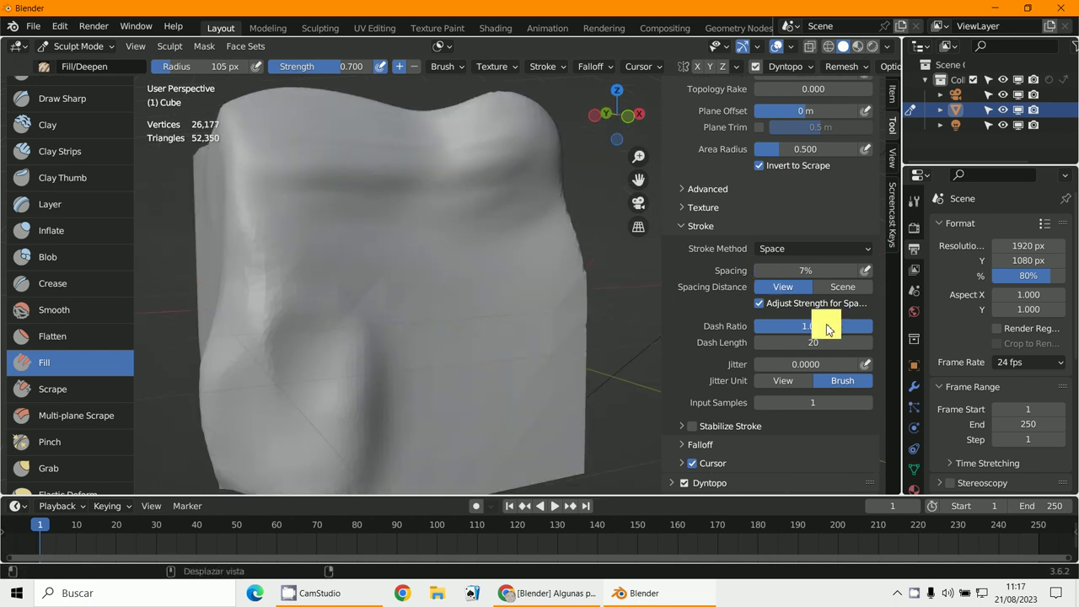
# - Examine the Fill/Deepen brush's stroke and falloff settings and the available stroke methods
pyautogui.scroll(-2, 822, 345)
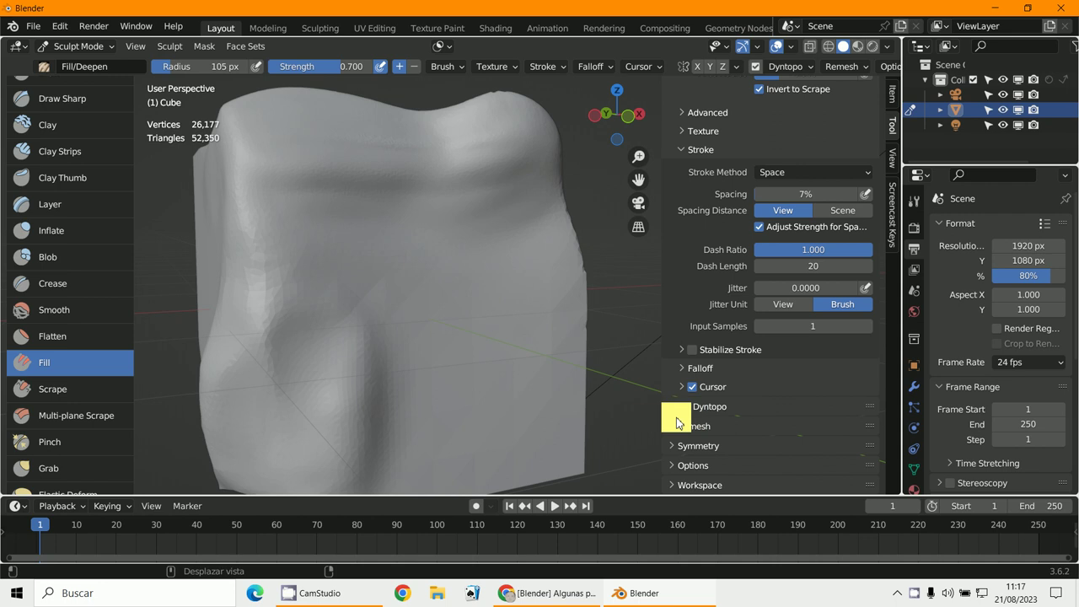
pyautogui.scroll(2, 677, 431)
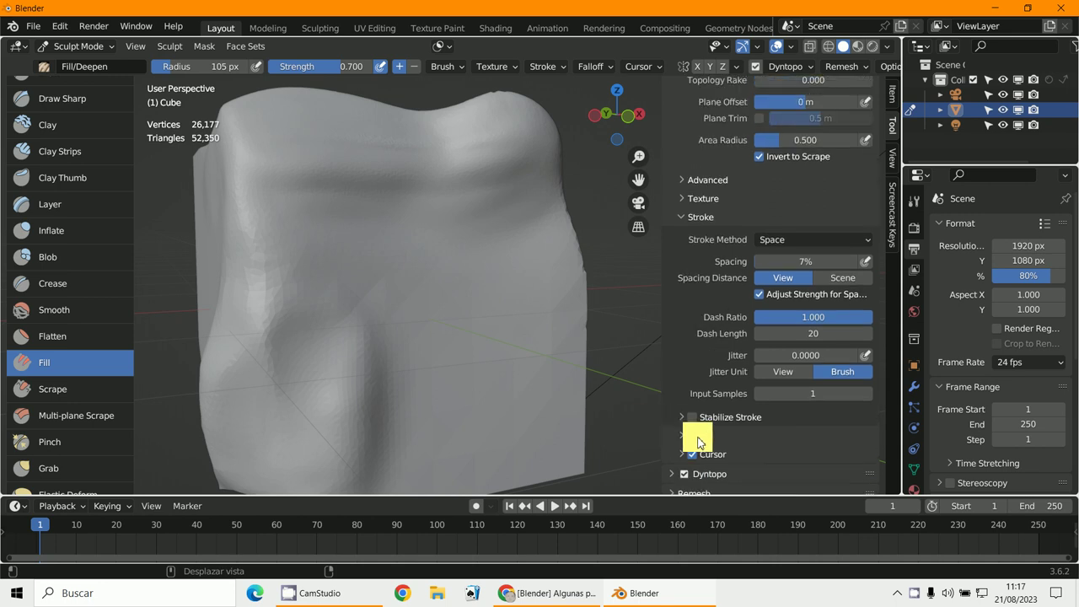
pyautogui.click(683, 437)
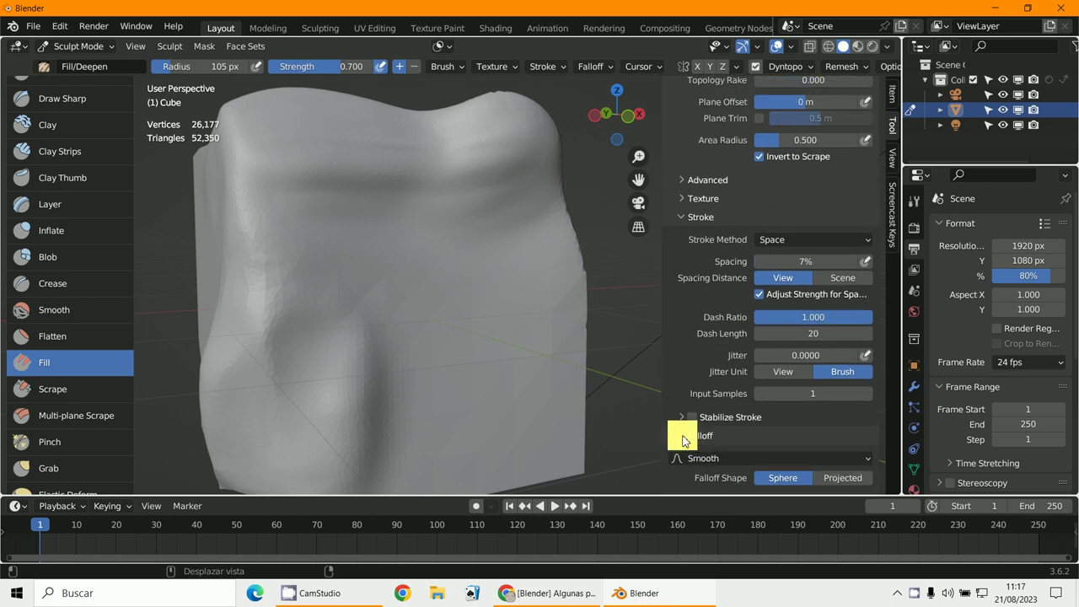
pyautogui.click(683, 436)
pyautogui.click(682, 436)
pyautogui.scroll(-2, 710, 429)
pyautogui.scroll(2, 714, 433)
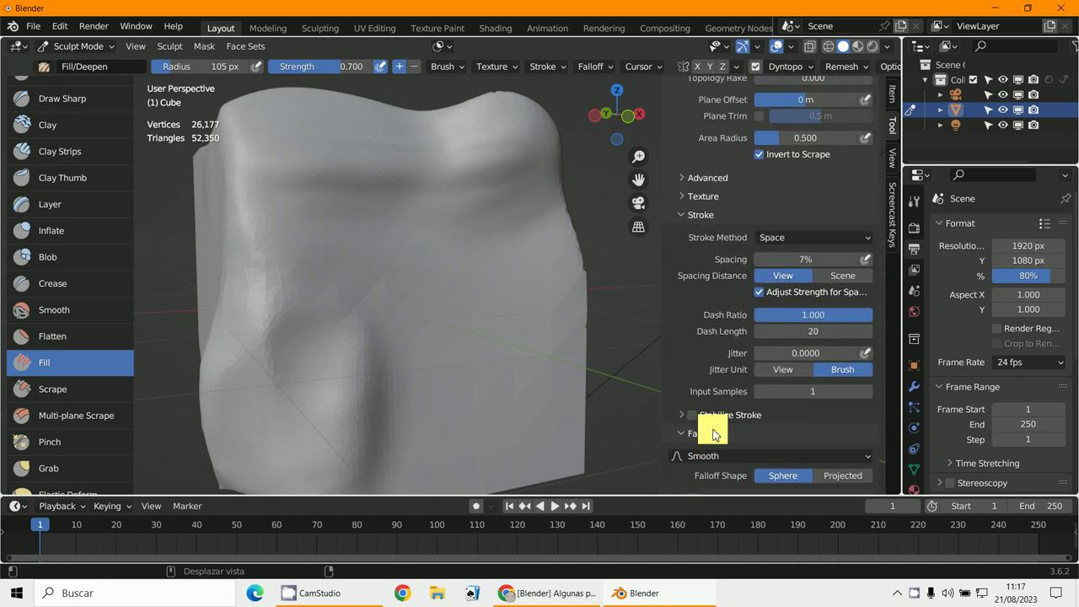
pyautogui.scroll(2, 714, 434)
pyautogui.scroll(1, 805, 368)
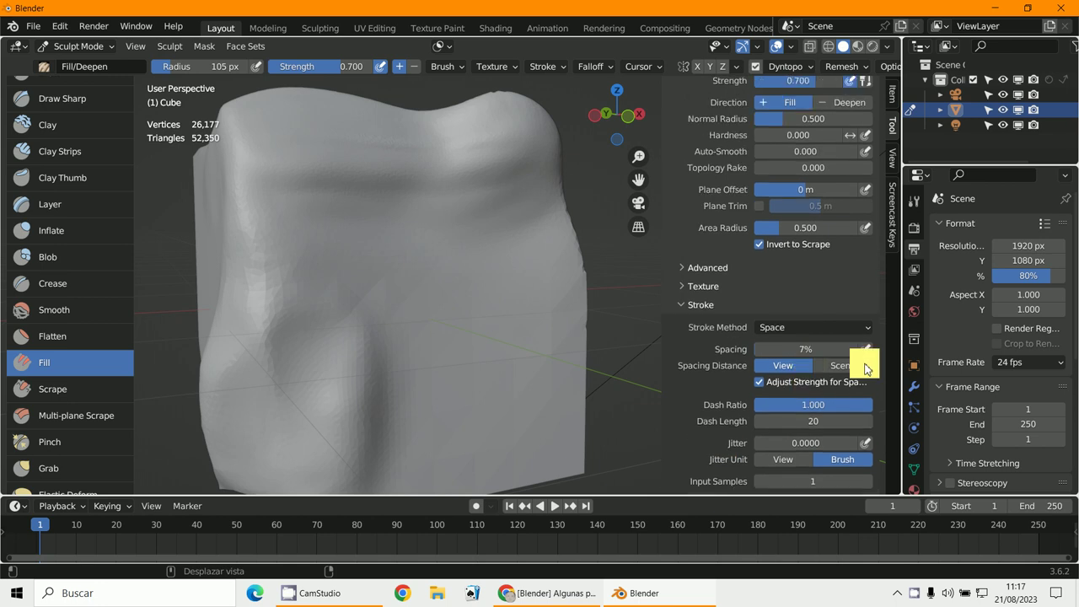
pyautogui.click(797, 329)
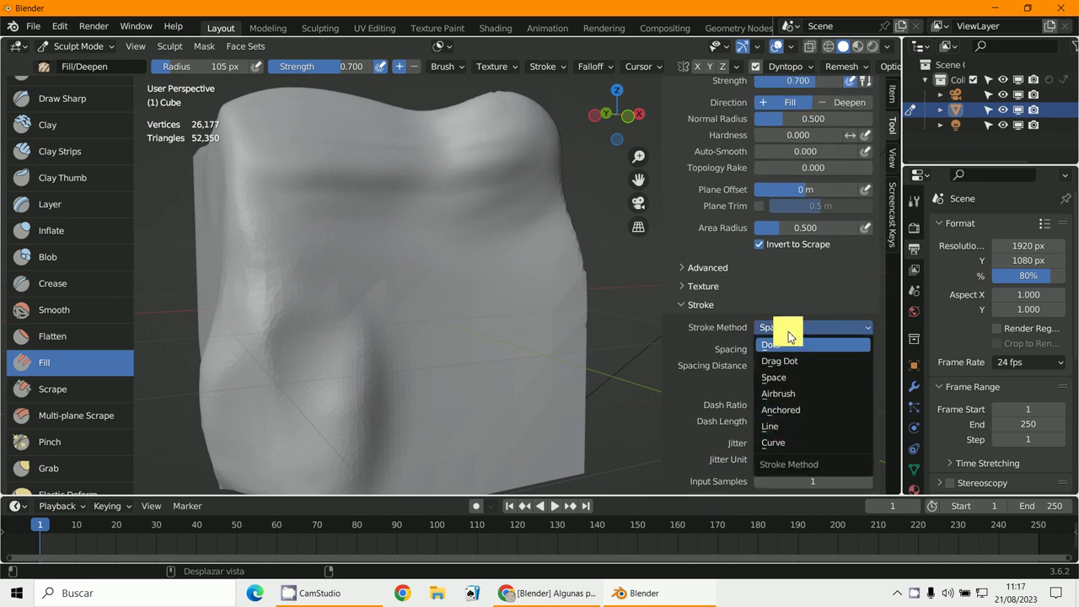
# - Switch to the Draw brush with strength 1.000 and radius 79 px
pyautogui.scroll(1, 53, 118)
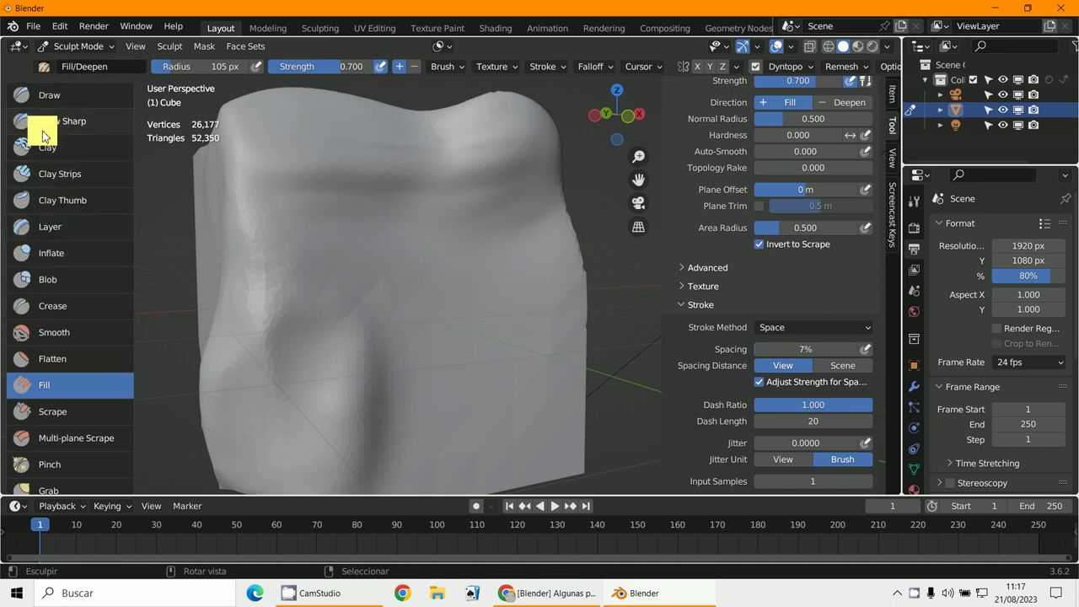
pyautogui.click(38, 93)
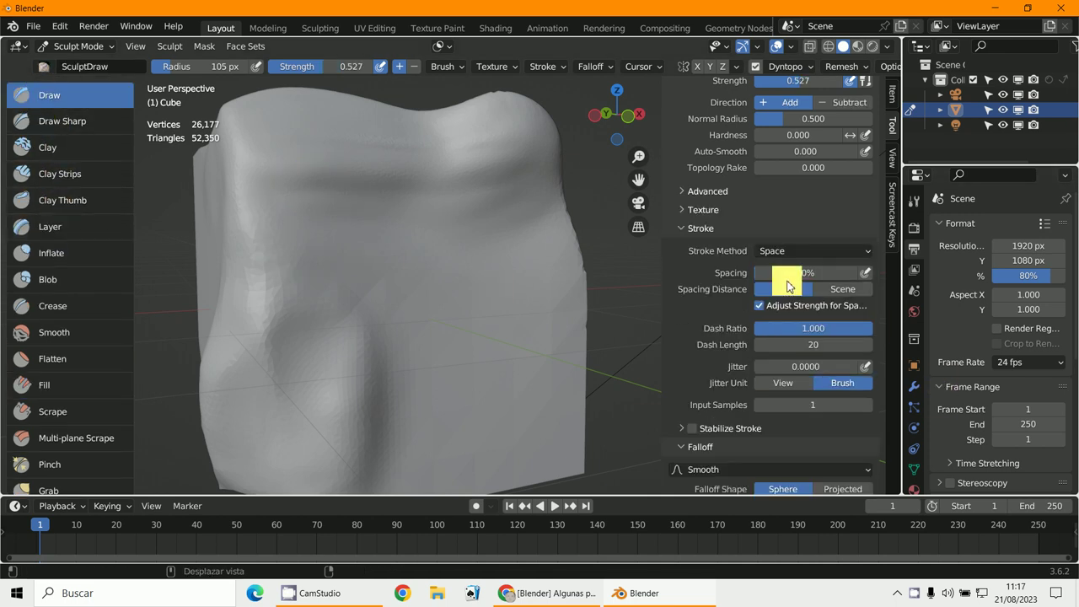
pyautogui.moveTo(341, 69); pyautogui.dragTo(393, 77)
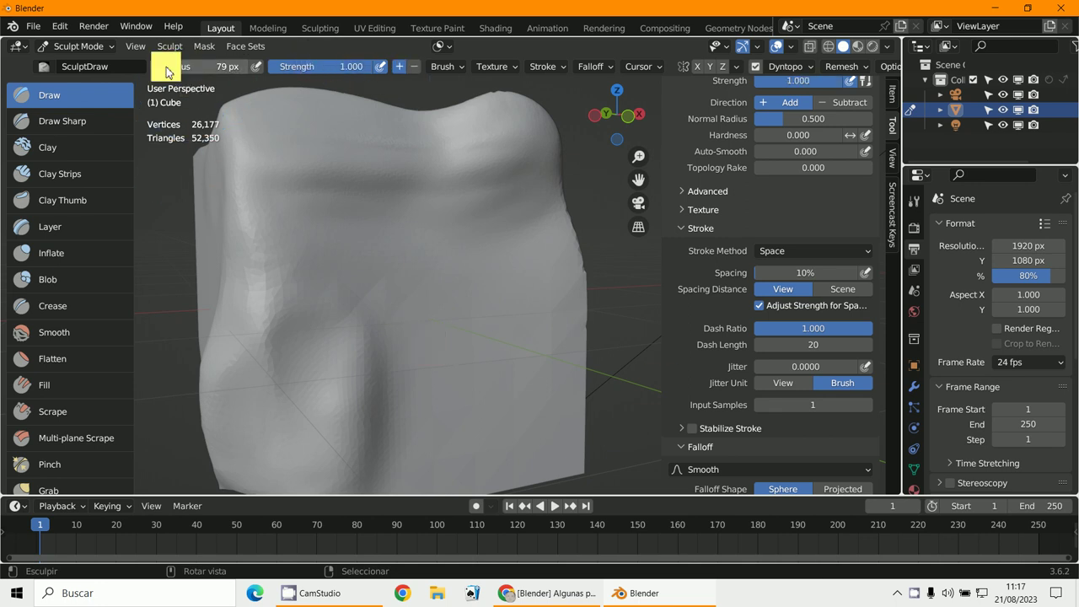
pyautogui.moveTo(156, 66); pyautogui.dragTo(150, 65)
# - Try the Dots stroke method with a diagonal Draw stroke down the cube's front face, and undo the stroke
pyautogui.click(794, 251)
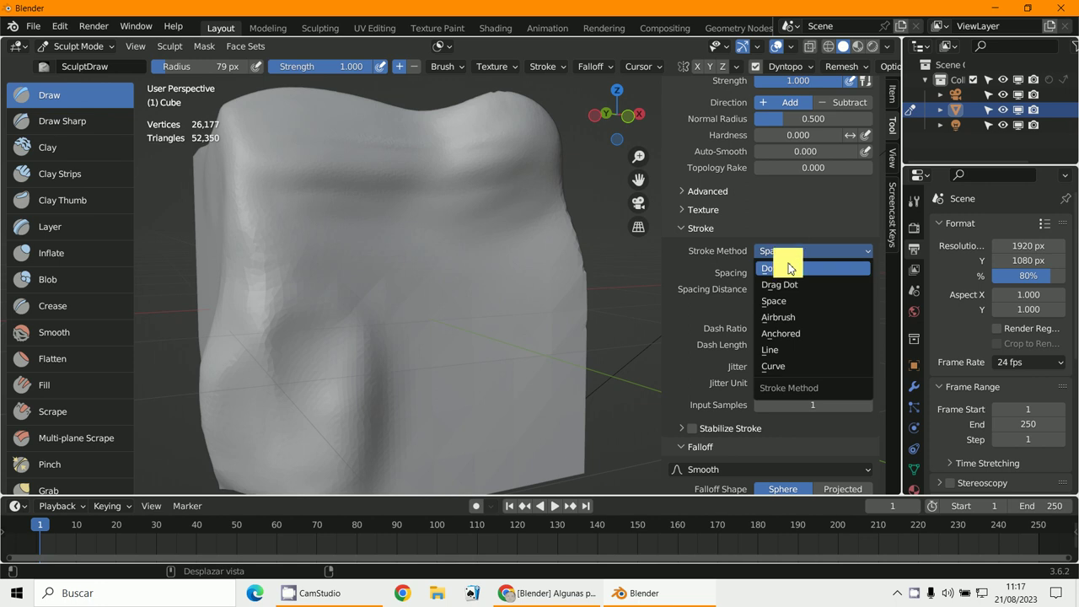
pyautogui.click(788, 270)
pyautogui.moveTo(313, 216)
pyautogui.mouseDown()
pyautogui.moveTo(336, 232)
pyautogui.moveTo(438, 414)
pyautogui.mouseUp()
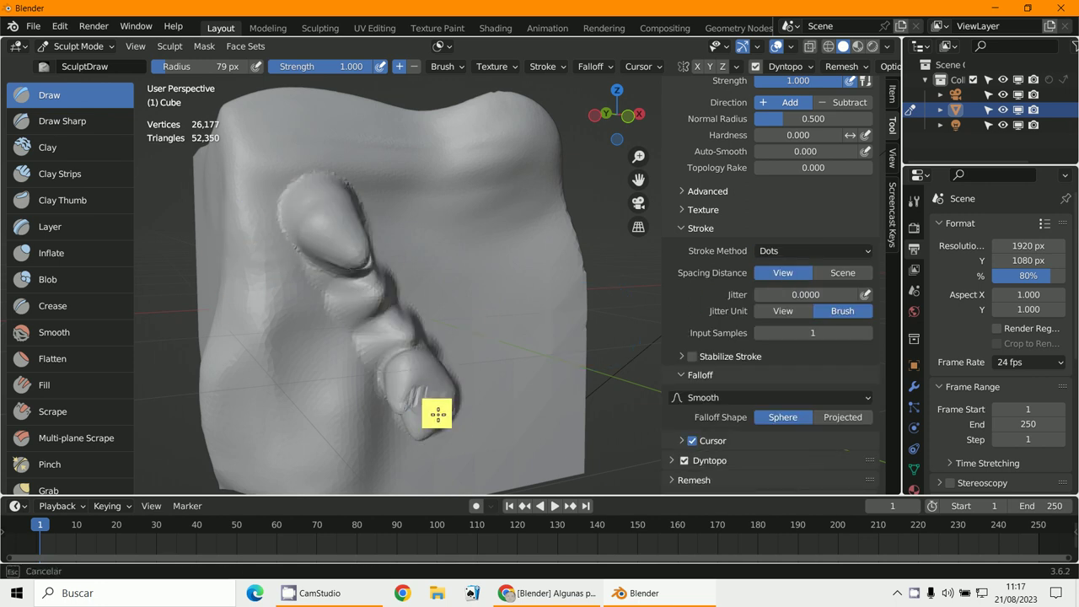
pyautogui.hotkey('ctrl', 'z')
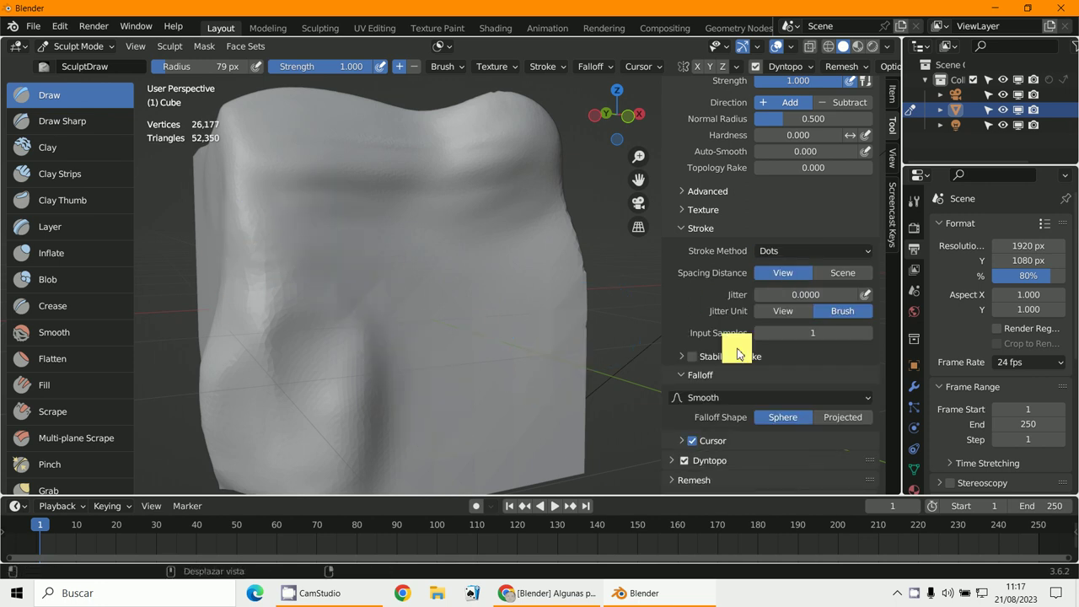
# - Try the Drag Dot stroke method by placing two Draw dots on the cube's front face, and undo both
pyautogui.click(795, 252)
pyautogui.click(793, 287)
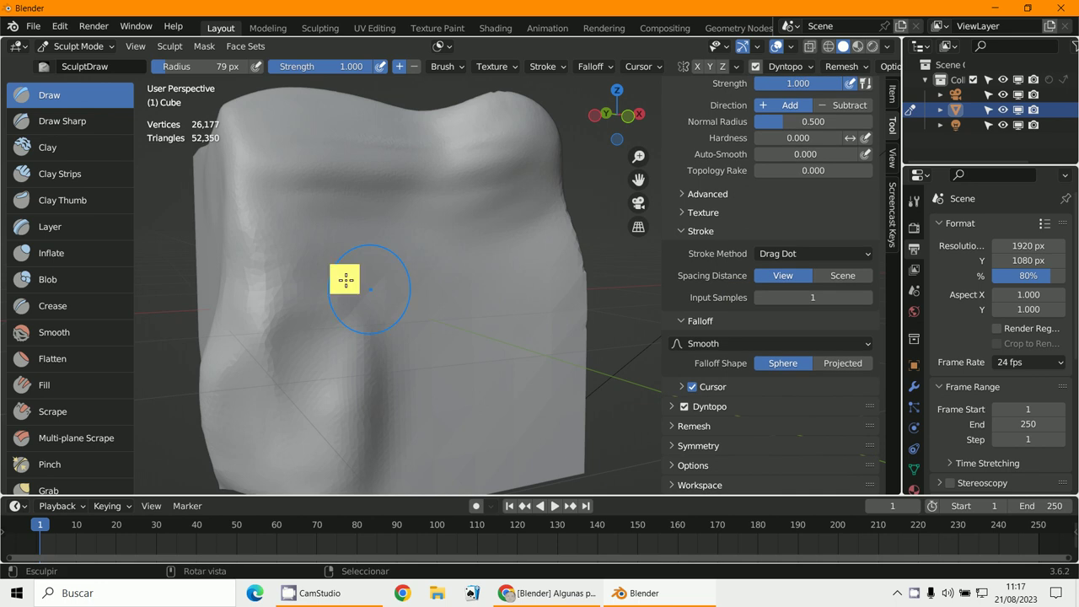
pyautogui.moveTo(438, 387); pyautogui.dragTo(510, 417)
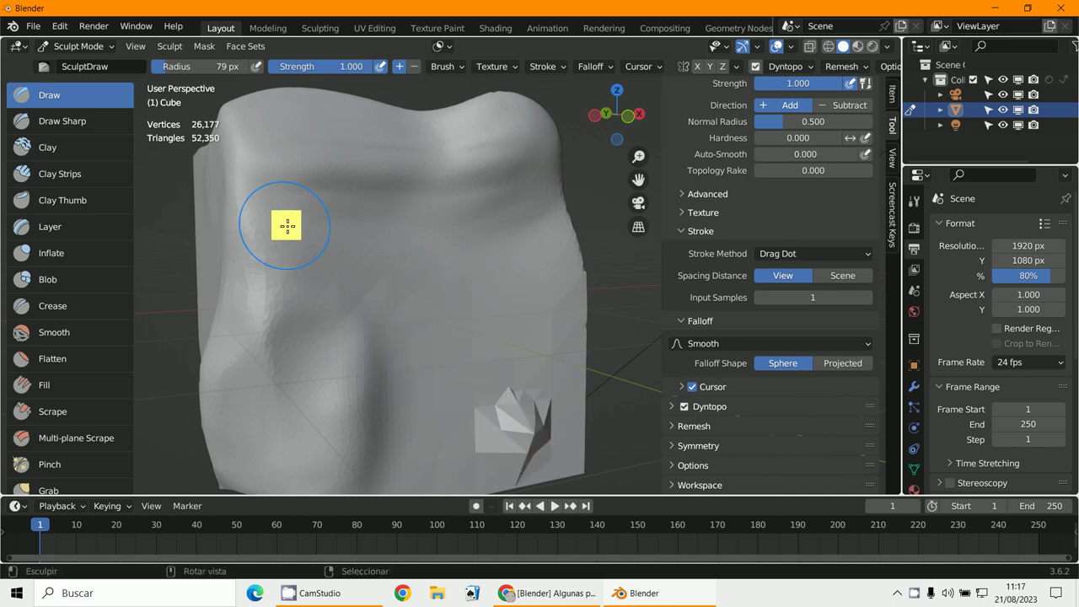
pyautogui.moveTo(287, 224)
pyautogui.mouseDown()
pyautogui.moveTo(391, 289)
pyautogui.moveTo(463, 279)
pyautogui.moveTo(471, 291)
pyautogui.mouseUp()
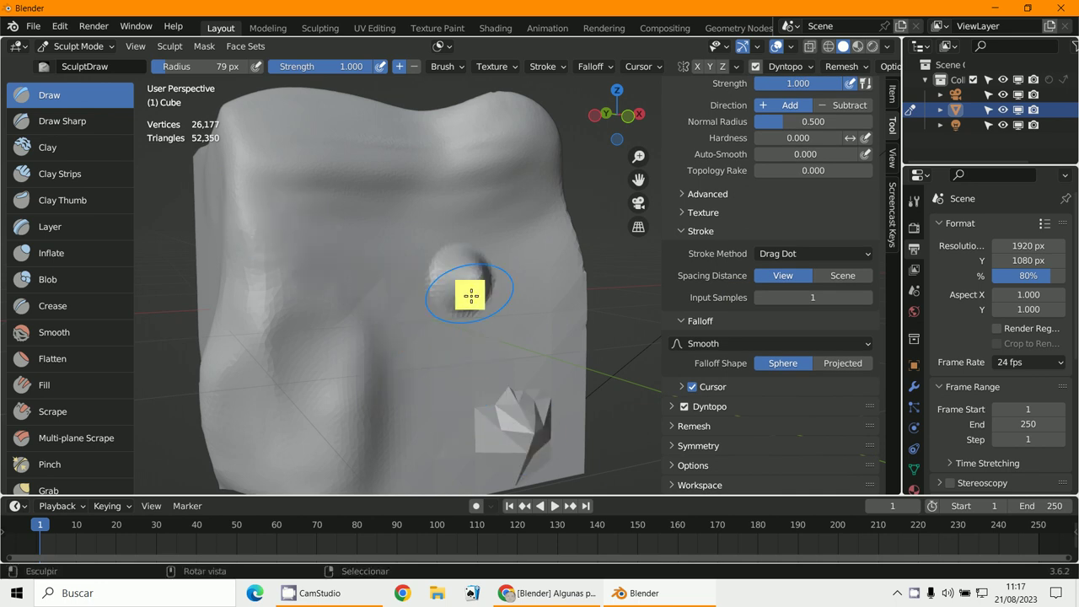
pyautogui.hotkey('ctrl', 'z')
pyautogui.hotkey('ctrl', 'z')
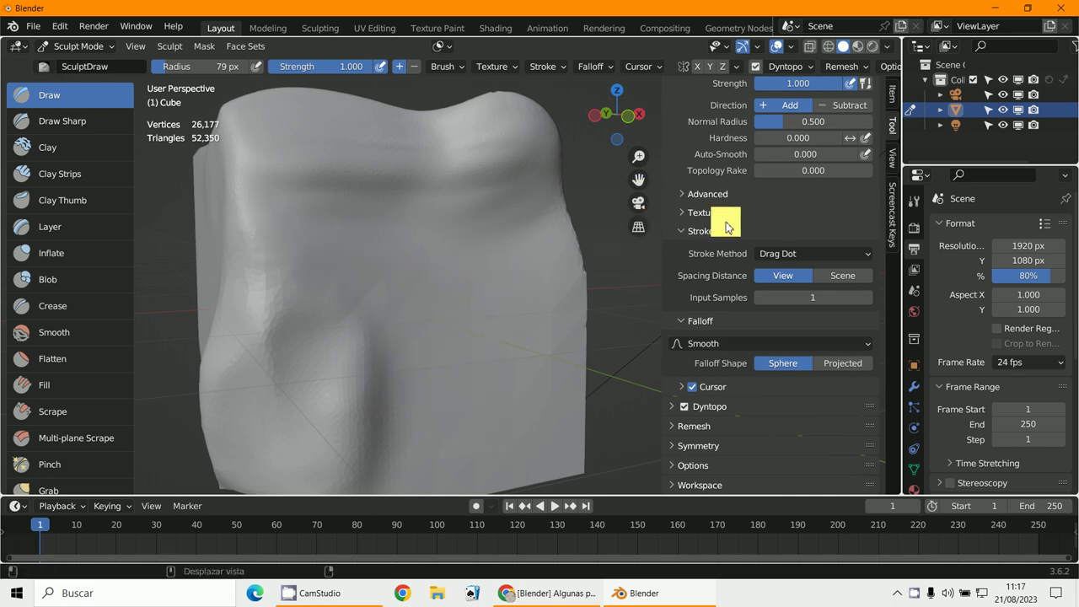
# - Set the stroke method to Space and draw a raised diagonal stroke down the cube's front face
pyautogui.click(788, 254)
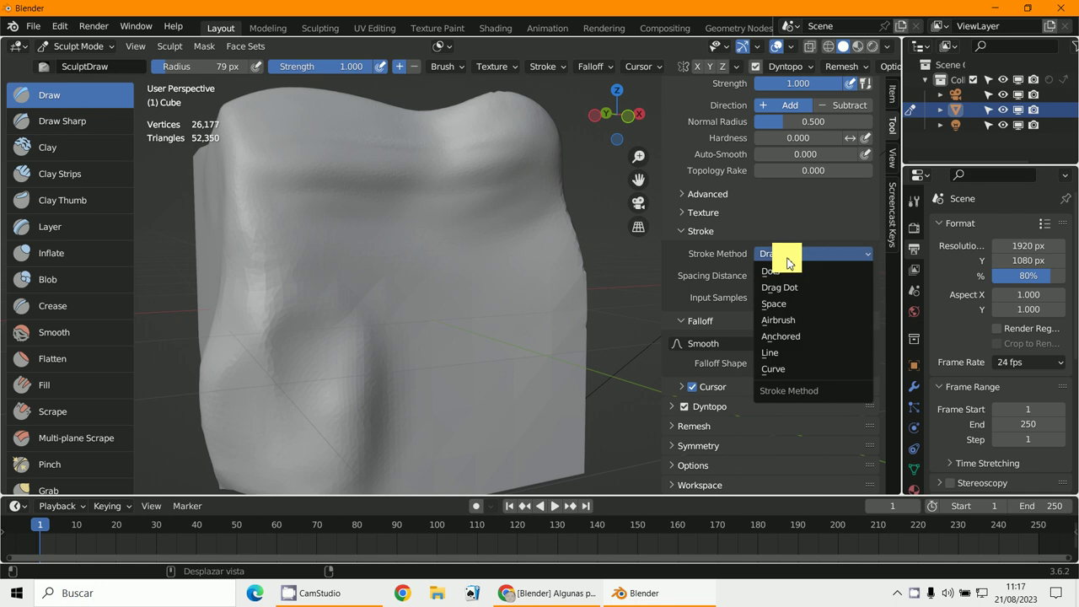
pyautogui.click(797, 304)
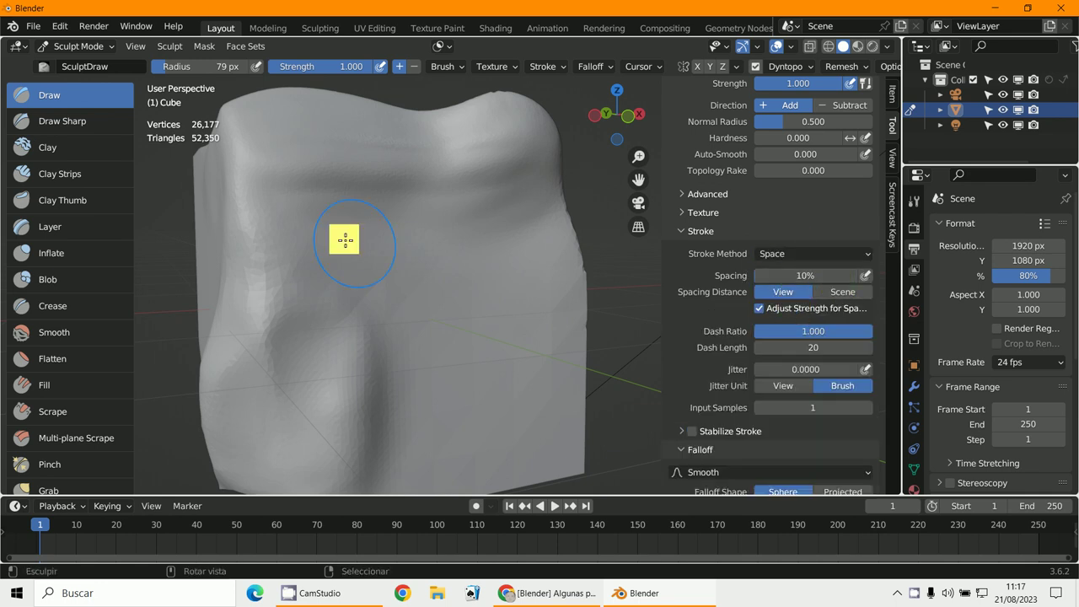
pyautogui.moveTo(301, 193); pyautogui.dragTo(371, 297)
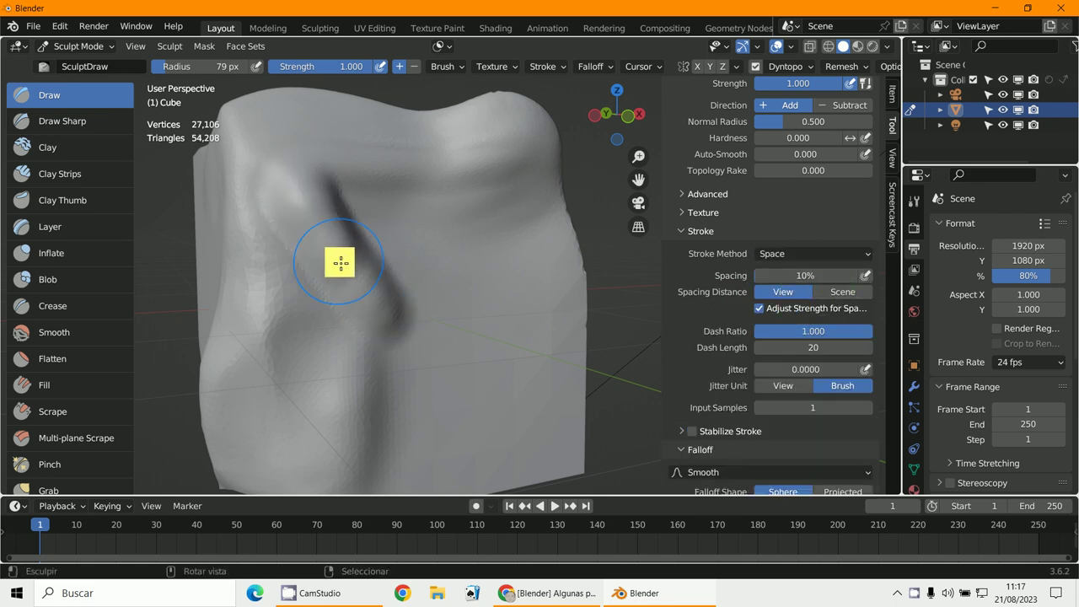
# - Undo the diagonal Space stroke and draw on the front face again with the stroke spacing set to 270%
pyautogui.hotkey('ctrl', 'z')
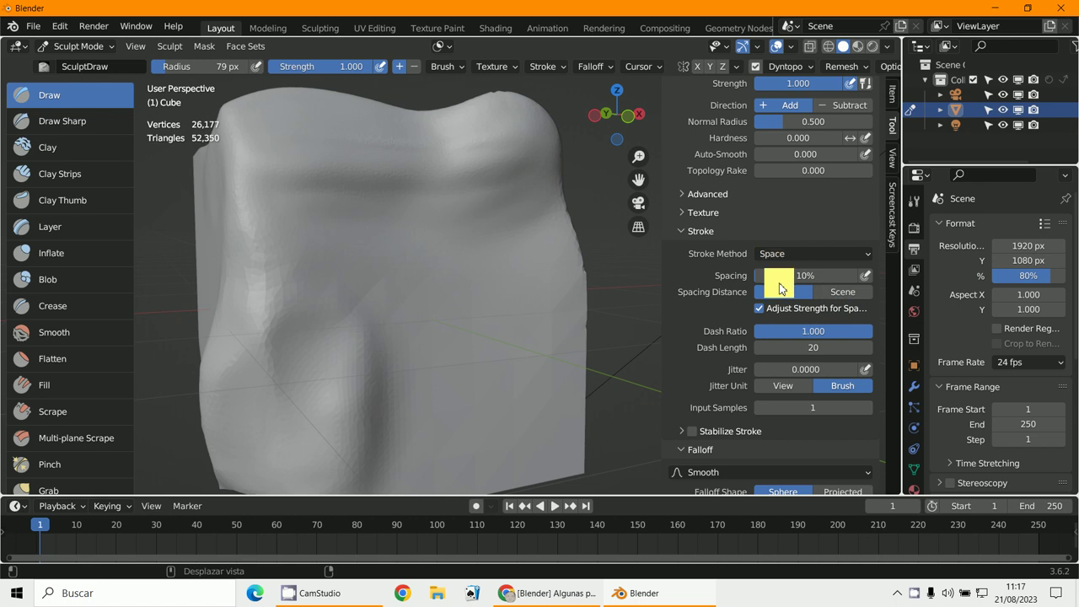
pyautogui.moveTo(780, 287); pyautogui.dragTo(543, 281)
pyautogui.moveTo(294, 188); pyautogui.dragTo(444, 376)
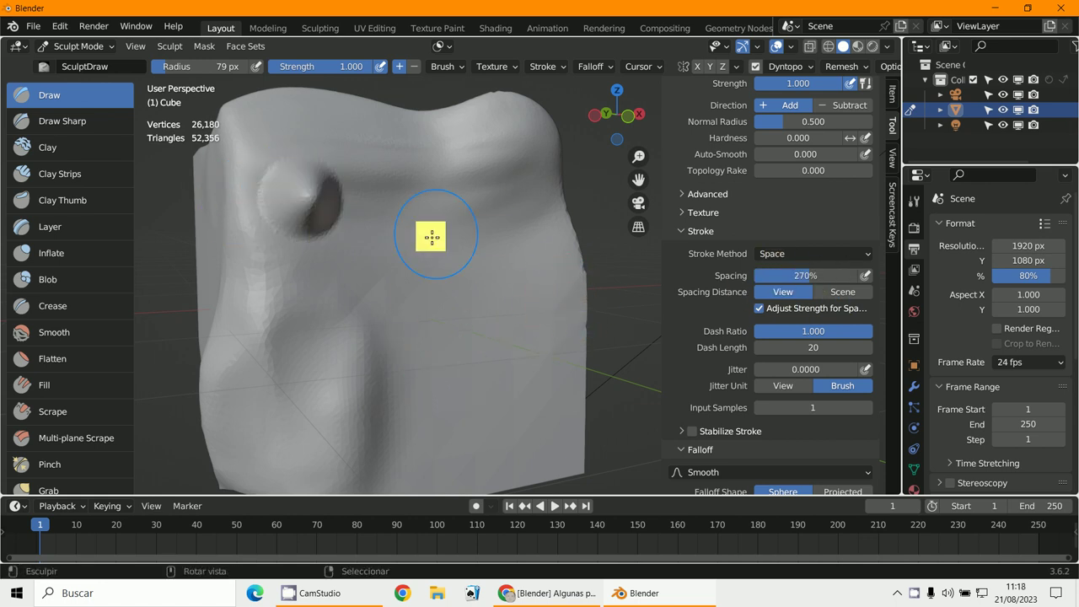
# - Turn off dynamic topology and draw a row of bumps down the middle of the front face at 63% spacing
pyautogui.hotkey('ctrl', 'd')
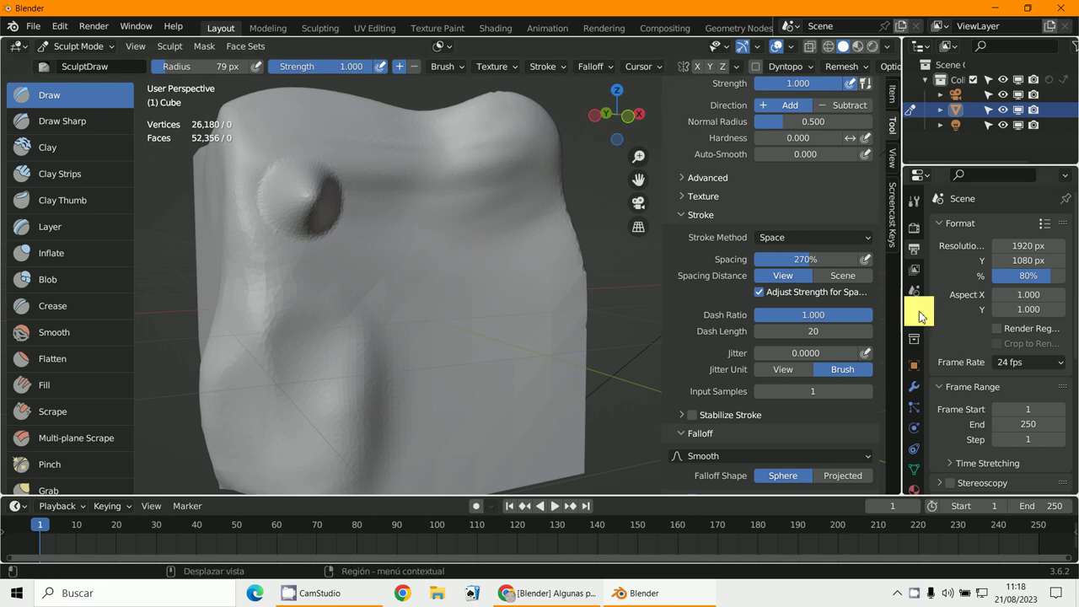
pyautogui.moveTo(783, 258); pyautogui.dragTo(493, 268)
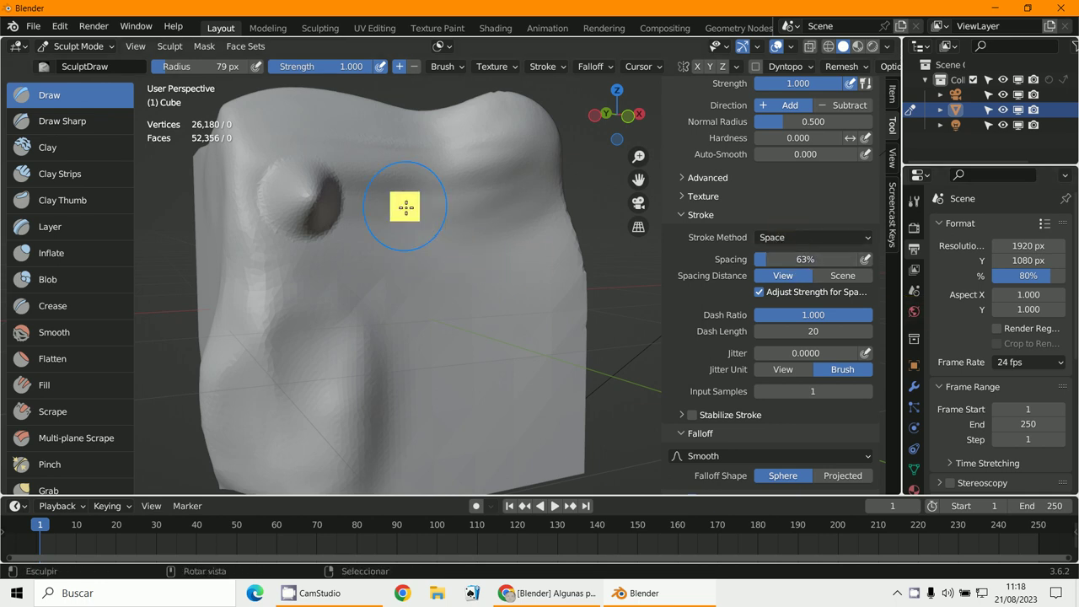
pyautogui.moveTo(405, 205)
pyautogui.mouseDown()
pyautogui.moveTo(412, 320)
pyautogui.moveTo(470, 450)
pyautogui.moveTo(476, 443)
pyautogui.mouseUp()
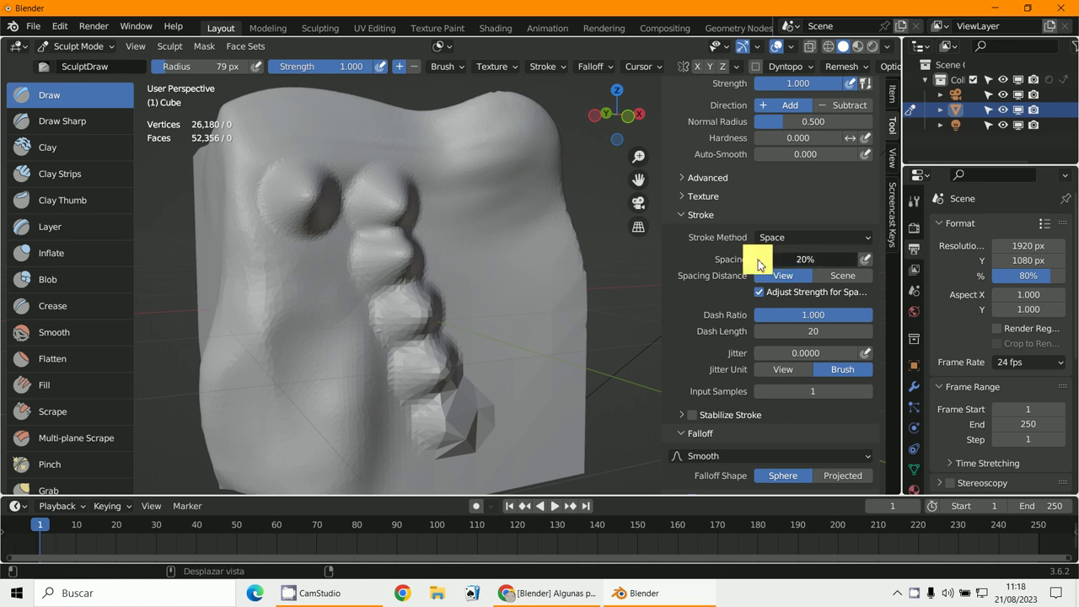
# - Draw a ridge down the front face's right part at 20% spacing and a row of bumps down its left part at 63% spacing
pyautogui.moveTo(475, 193); pyautogui.dragTo(516, 390)
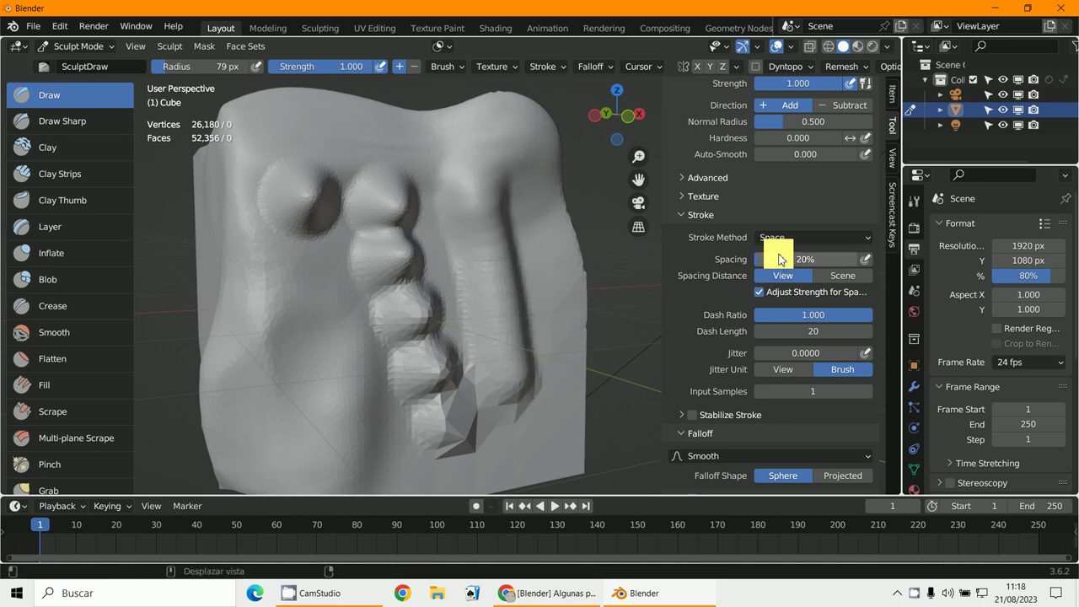
pyautogui.moveTo(763, 267); pyautogui.dragTo(780, 268)
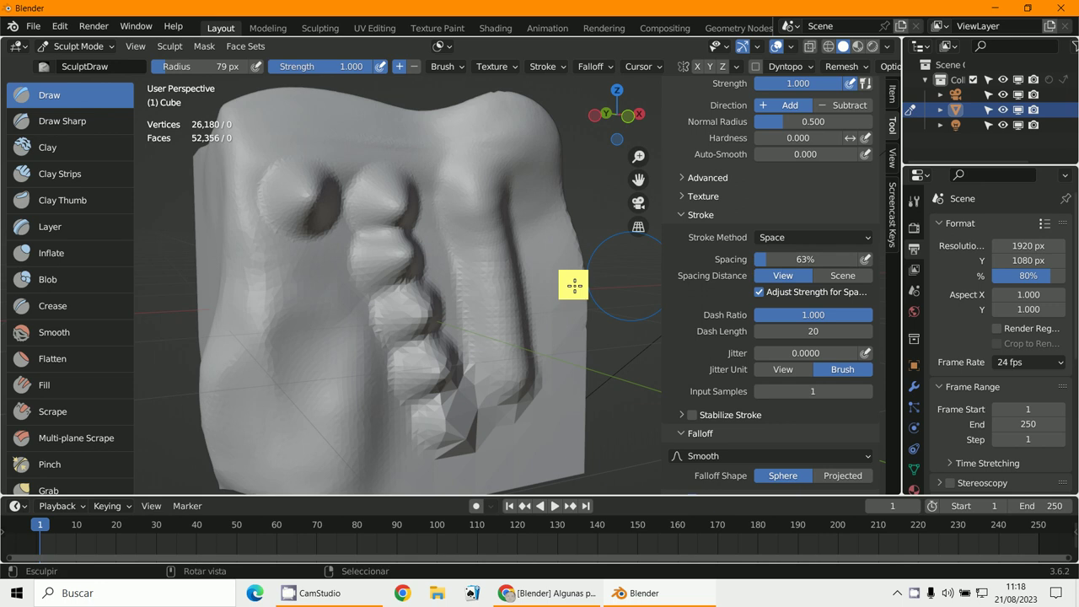
pyautogui.moveTo(231, 265)
pyautogui.mouseDown()
pyautogui.moveTo(307, 415)
pyautogui.moveTo(357, 458)
pyautogui.mouseUp()
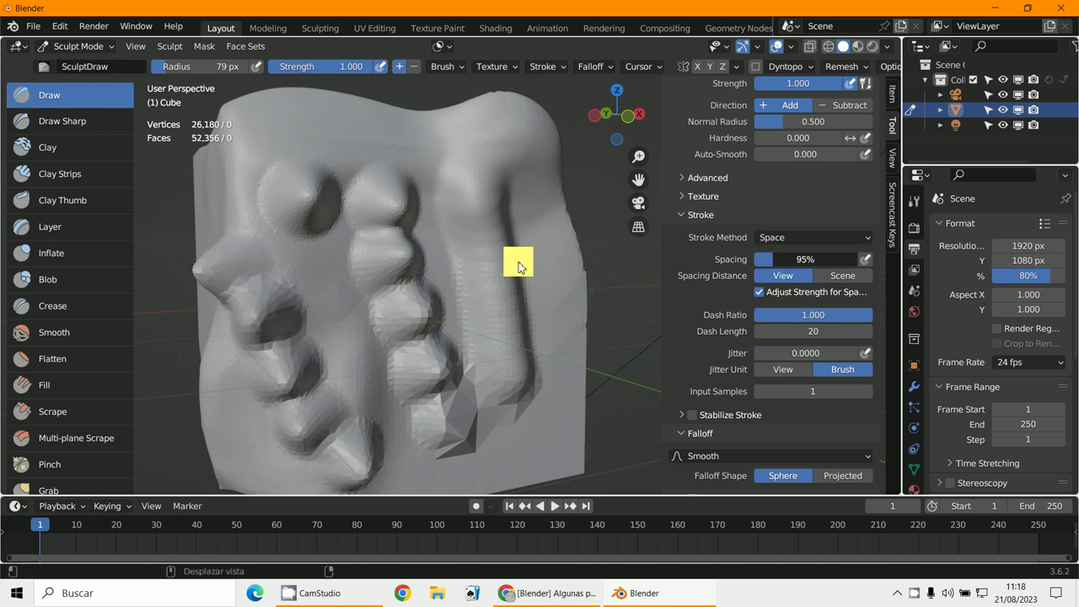
# - Set the stroke spacing to 103% and draw separate spikes across the cube's adjacent side face
pyautogui.scroll(-1, 692, 286)
pyautogui.scroll(-5, 560, 265)
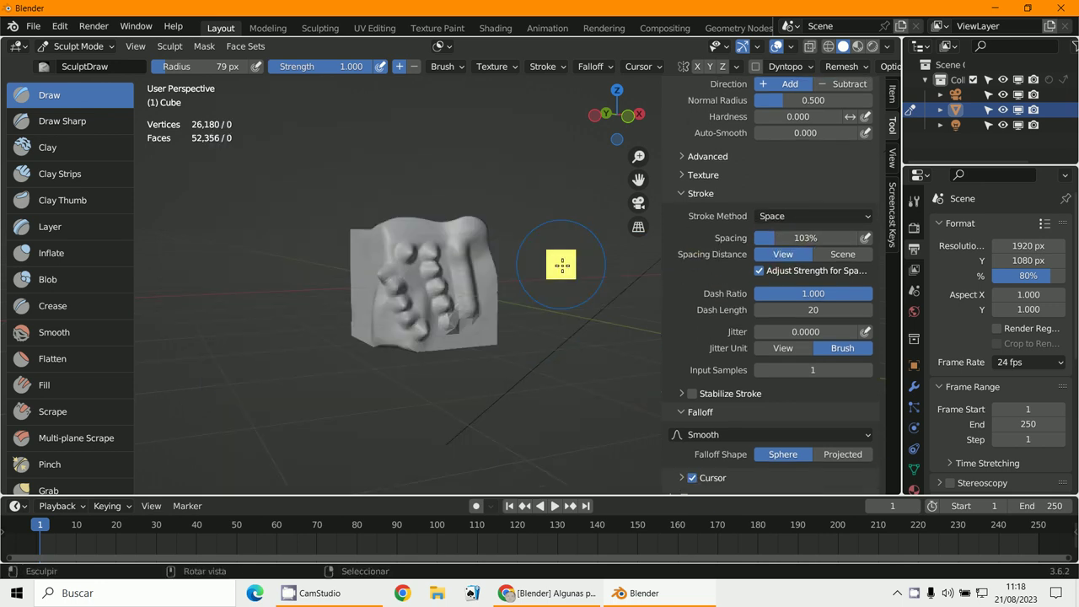
pyautogui.moveTo(561, 266); pyautogui.dragTo(470, 273, button='middle')
pyautogui.scroll(8, 429, 272)
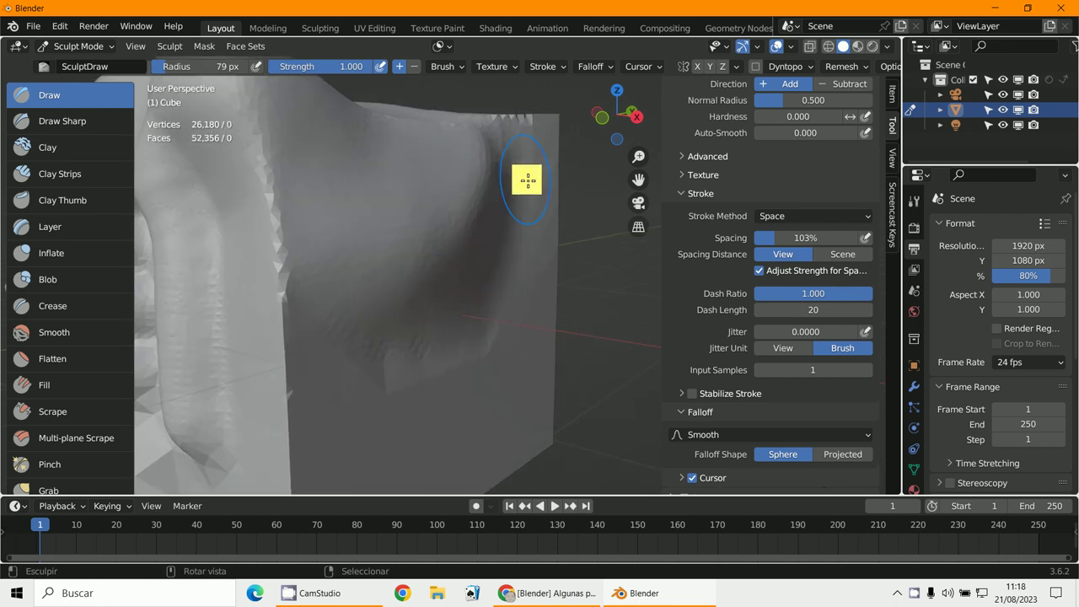
pyautogui.moveTo(527, 180); pyautogui.dragTo(362, 466)
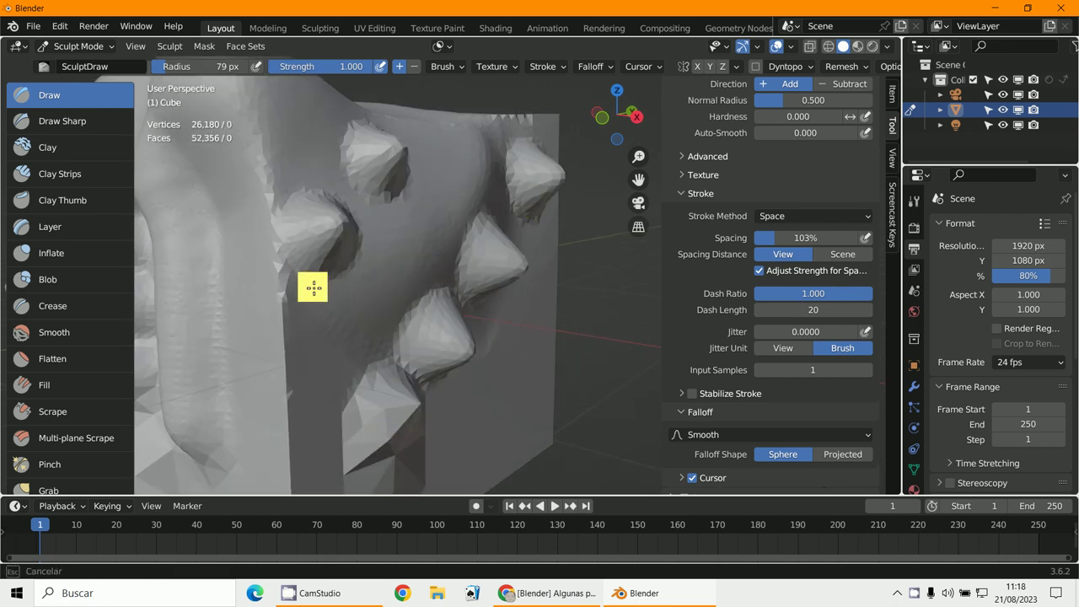
pyautogui.scroll(-3, 696, 275)
pyautogui.scroll(-6, 505, 249)
pyautogui.moveTo(518, 258); pyautogui.dragTo(619, 263, button='middle')
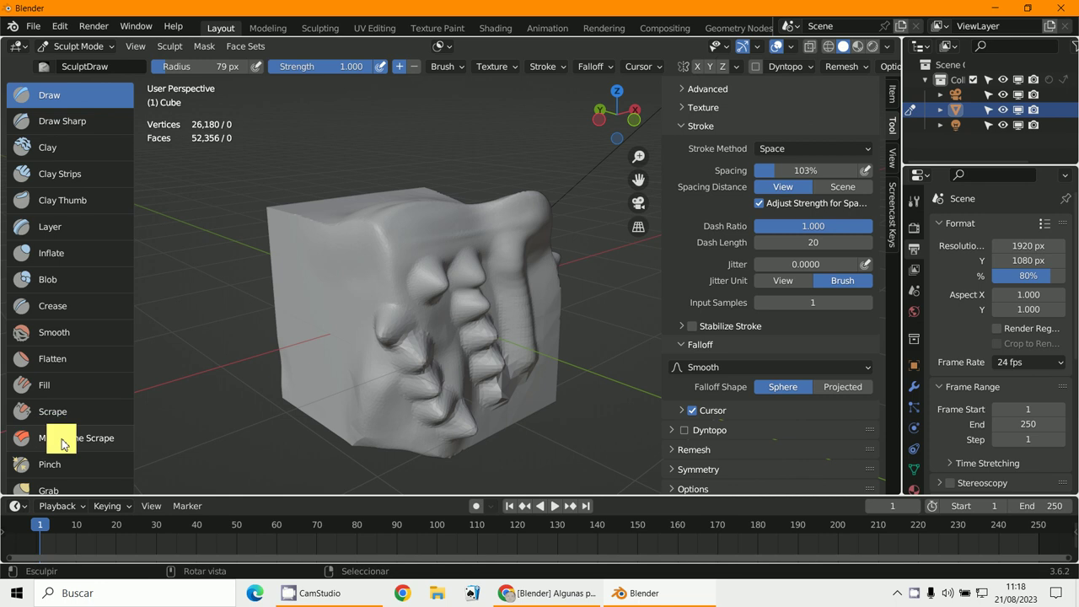
# - Switch to the Pinch brush and stroke along the cube's upper edge at strength 0.500 and radius 79 px
pyautogui.scroll(-2, 73, 438)
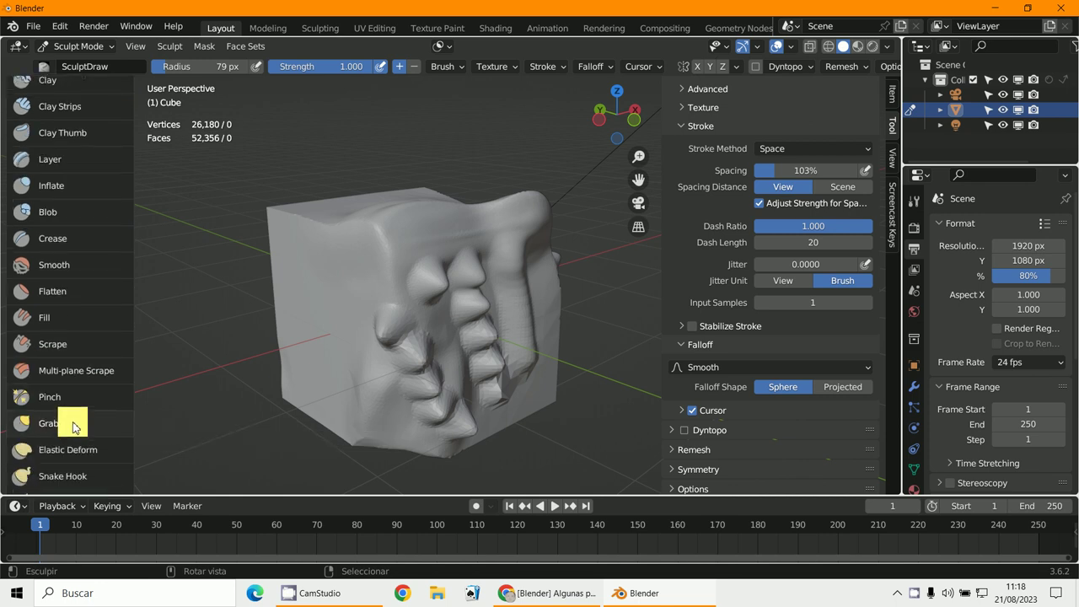
pyautogui.click(20, 398)
pyautogui.moveTo(261, 345); pyautogui.dragTo(349, 352, button='middle')
pyautogui.scroll(5, 556, 277)
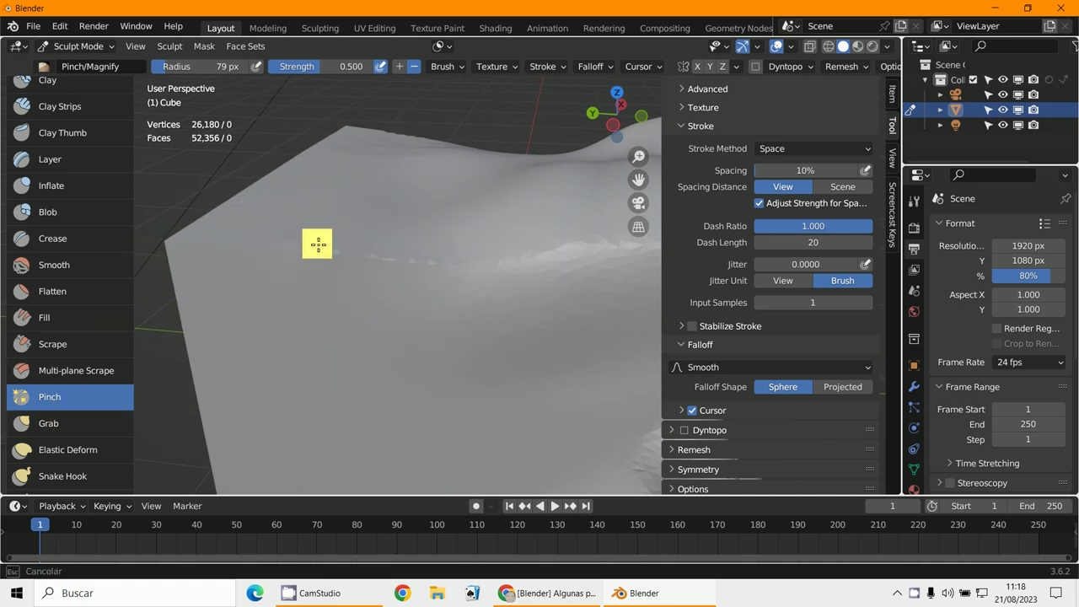
pyautogui.moveTo(325, 248)
pyautogui.mouseDown()
pyautogui.moveTo(322, 277)
pyautogui.moveTo(390, 258)
pyautogui.mouseUp()
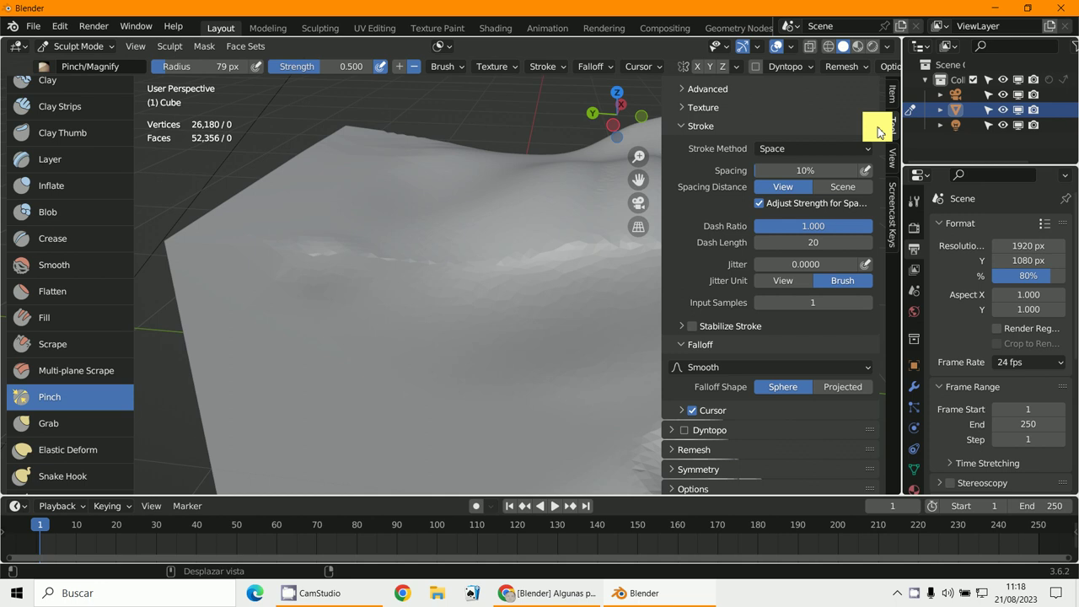
# - Enable dynamic topology, accepting the attribute data warning, and sharpen the cube's upper edge toward the corner with Pinch strokes
pyautogui.click(754, 71)
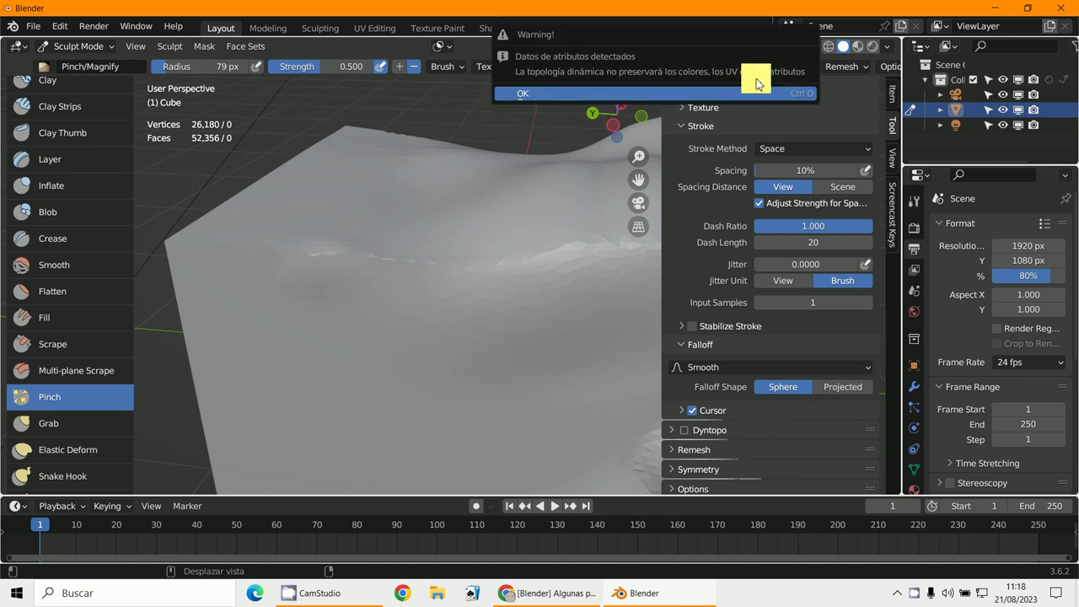
pyautogui.click(748, 92)
pyautogui.click(790, 67)
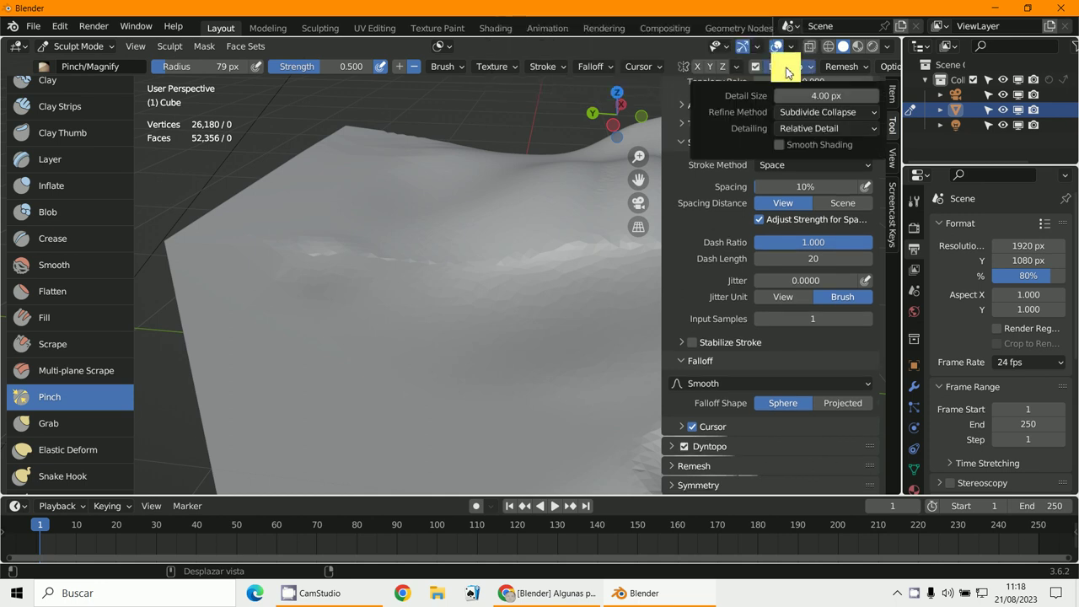
pyautogui.moveTo(270, 267); pyautogui.dragTo(336, 266)
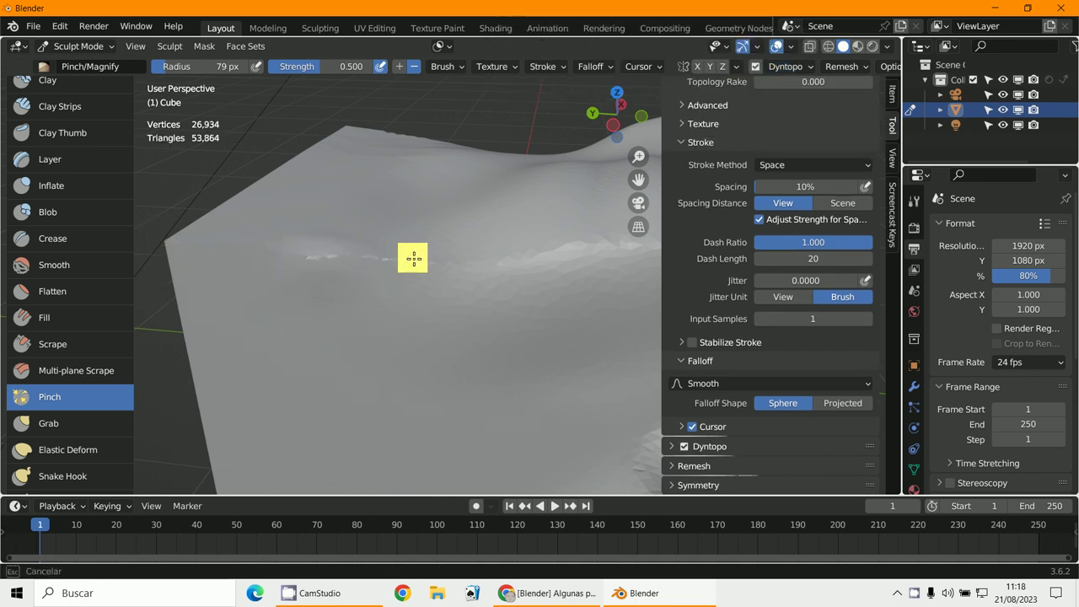
pyautogui.moveTo(233, 244); pyautogui.dragTo(359, 276)
pyautogui.moveTo(359, 276)
pyautogui.mouseDown(button='middle')
pyautogui.moveTo(385, 258)
pyautogui.moveTo(396, 306)
pyautogui.mouseUp(button='middle')
pyautogui.moveTo(402, 361); pyautogui.dragTo(403, 362, button='middle')
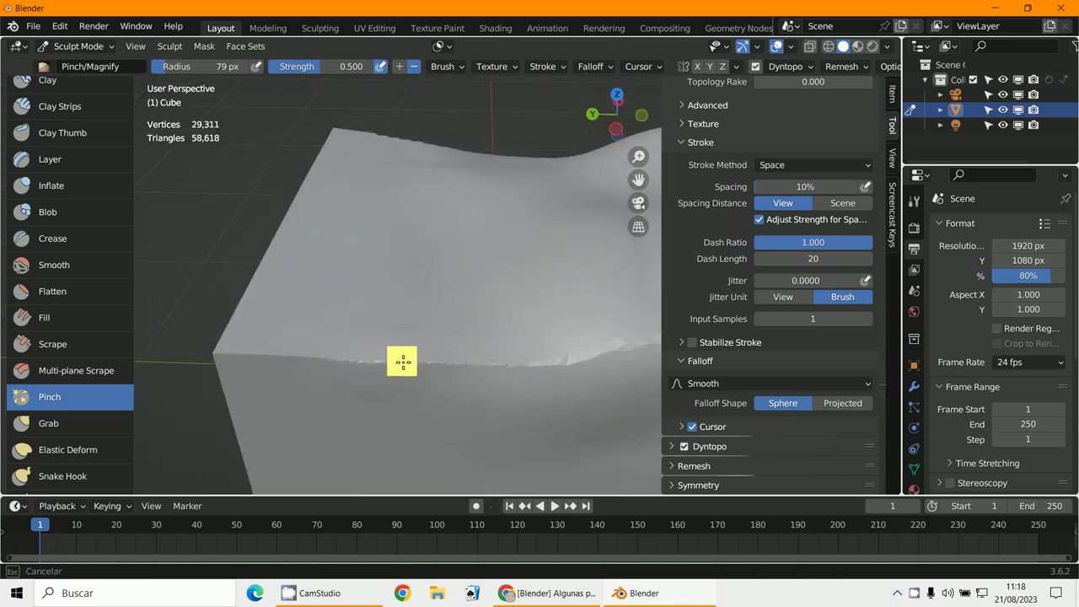
pyautogui.moveTo(268, 356); pyautogui.dragTo(272, 335, button='middle')
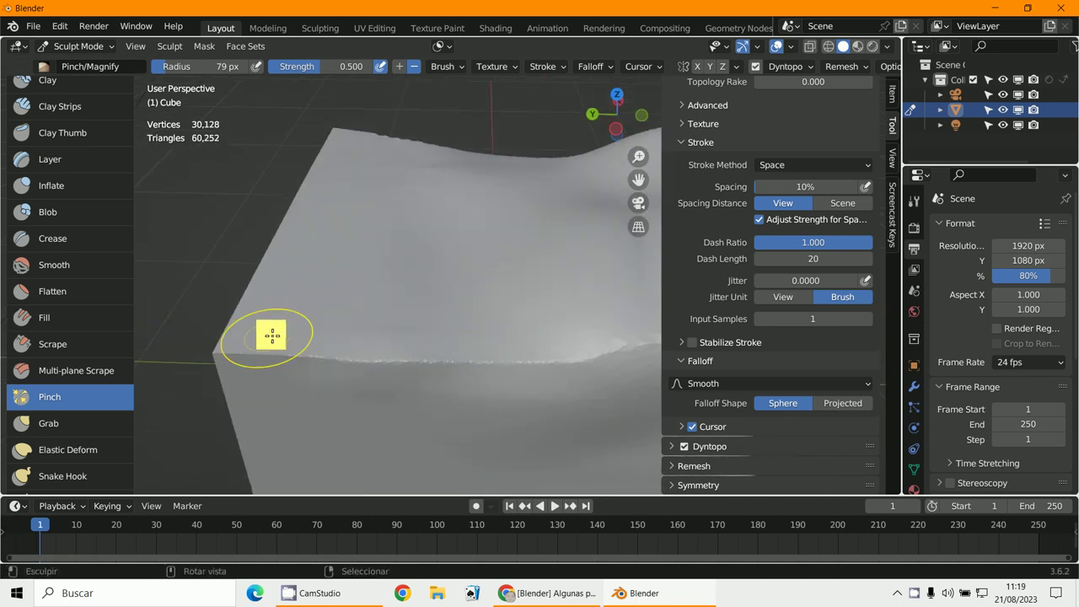
# - Pinch the rounded upper corner and edge above the spikes on the front face
pyautogui.scroll(-5, 273, 334)
pyautogui.moveTo(354, 334); pyautogui.dragTo(277, 337, button='middle')
pyautogui.moveTo(365, 293); pyautogui.dragTo(393, 294, button='middle')
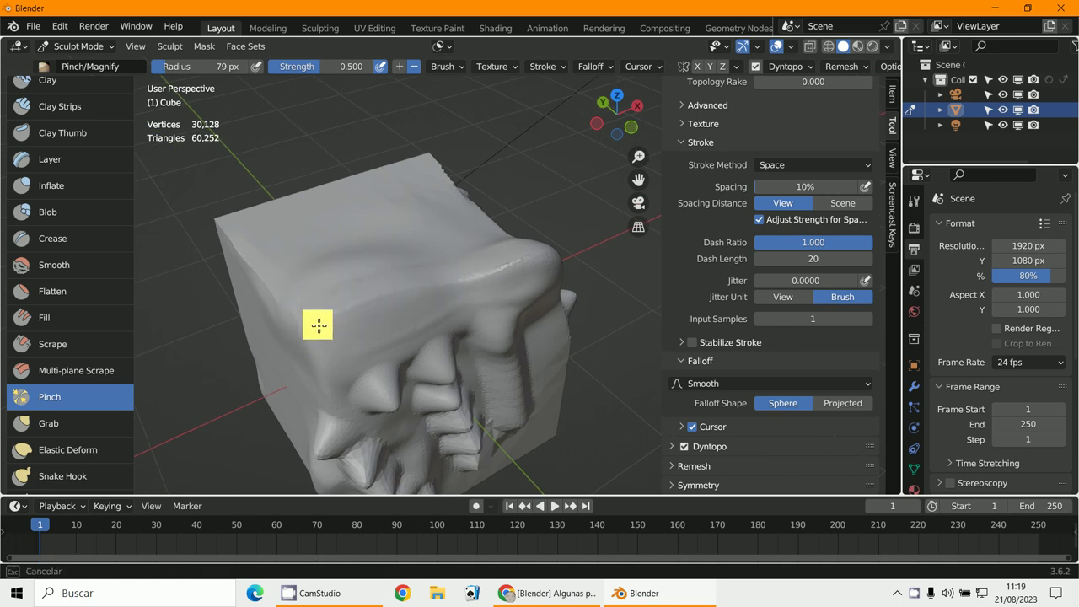
pyautogui.moveTo(327, 316)
pyautogui.mouseDown(button='middle')
pyautogui.moveTo(422, 301)
pyautogui.moveTo(362, 278)
pyautogui.mouseUp(button='middle')
pyautogui.scroll(5, 416, 277)
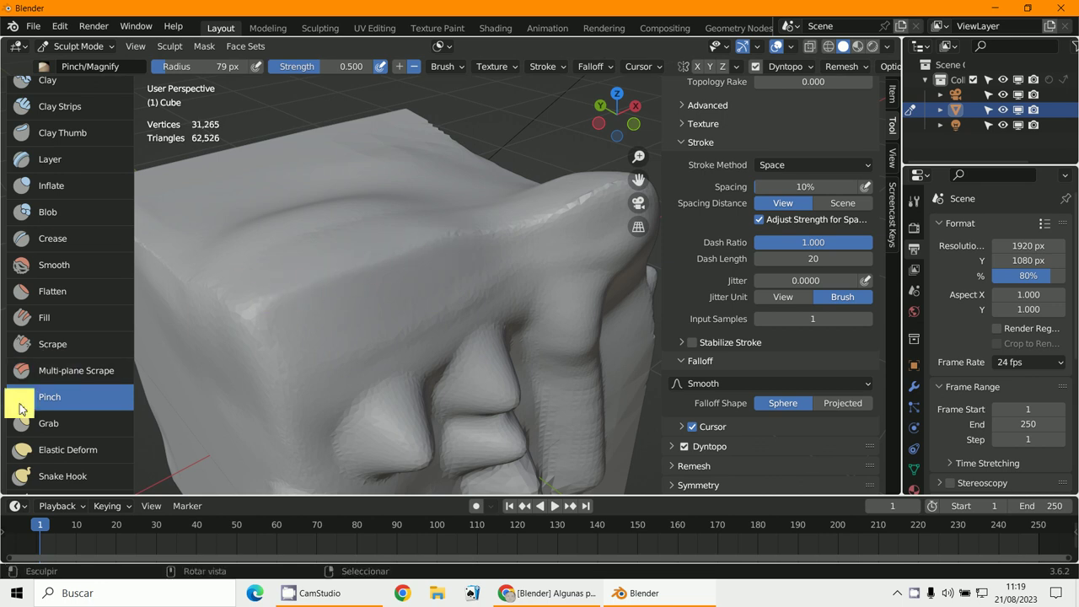
# - Switch to the Grab brush with radius 204 px and pull the top surface near the front corner up into a bulge
pyautogui.click(41, 422)
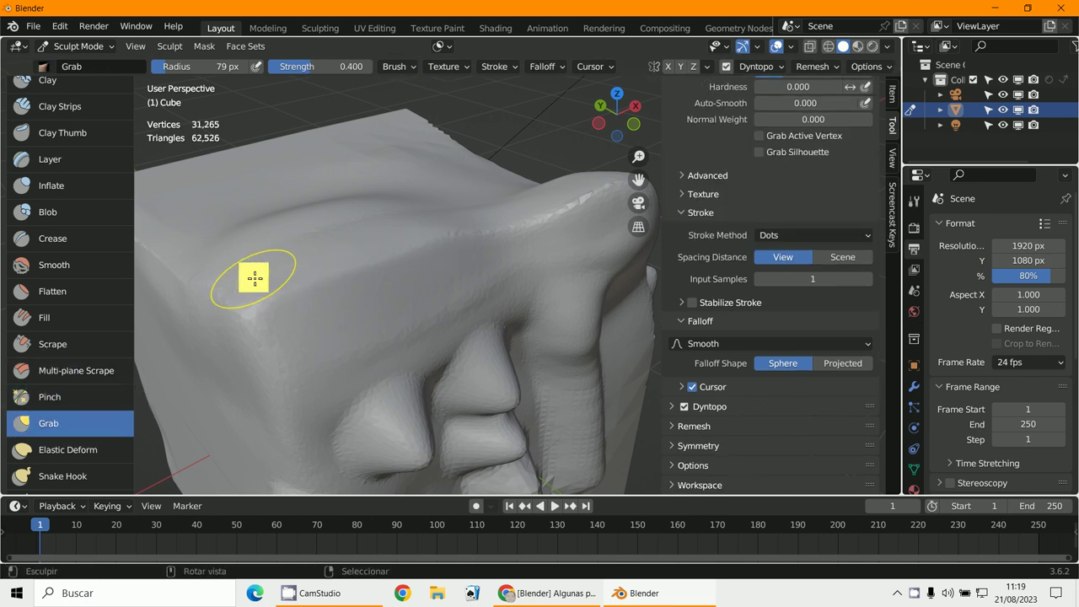
pyautogui.click(205, 67)
pyautogui.write('204')
pyautogui.press('Return')
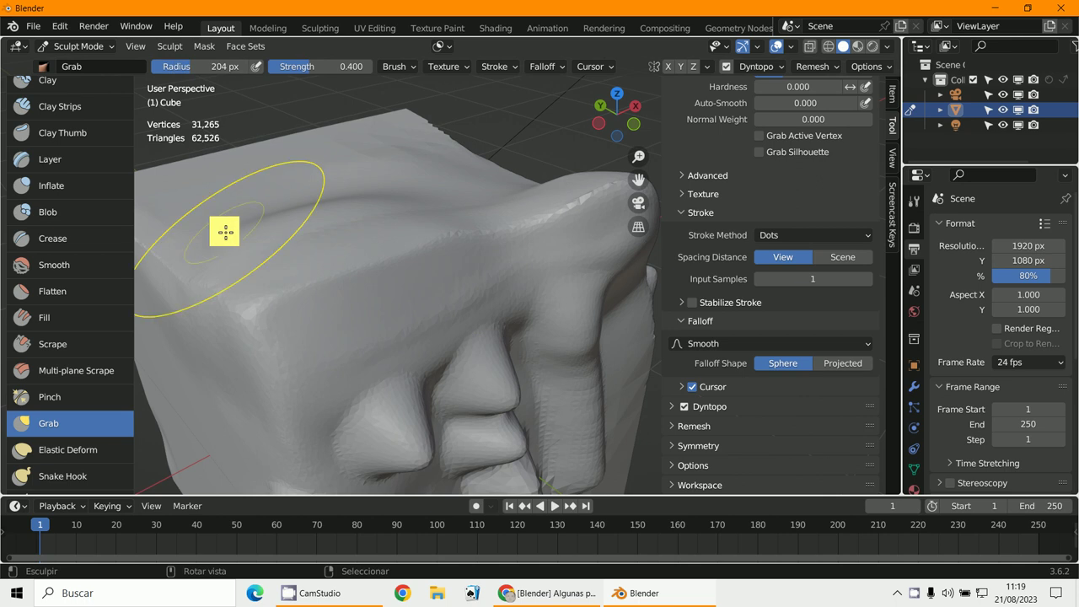
pyautogui.moveTo(224, 231); pyautogui.dragTo(234, 216, button='middle')
pyautogui.moveTo(234, 217)
pyautogui.mouseDown()
pyautogui.moveTo(244, 135)
pyautogui.moveTo(258, 282)
pyautogui.moveTo(267, 188)
pyautogui.moveTo(253, 180)
pyautogui.moveTo(251, 139)
pyautogui.mouseUp()
pyautogui.scroll(-5, 68, 439)
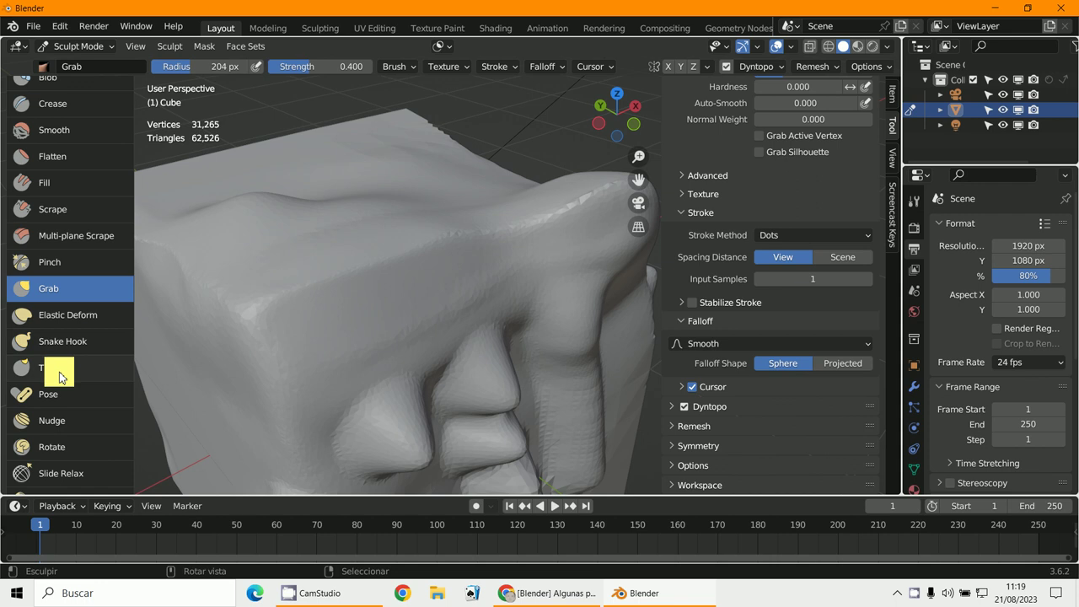
pyautogui.moveTo(315, 241); pyautogui.dragTo(284, 219)
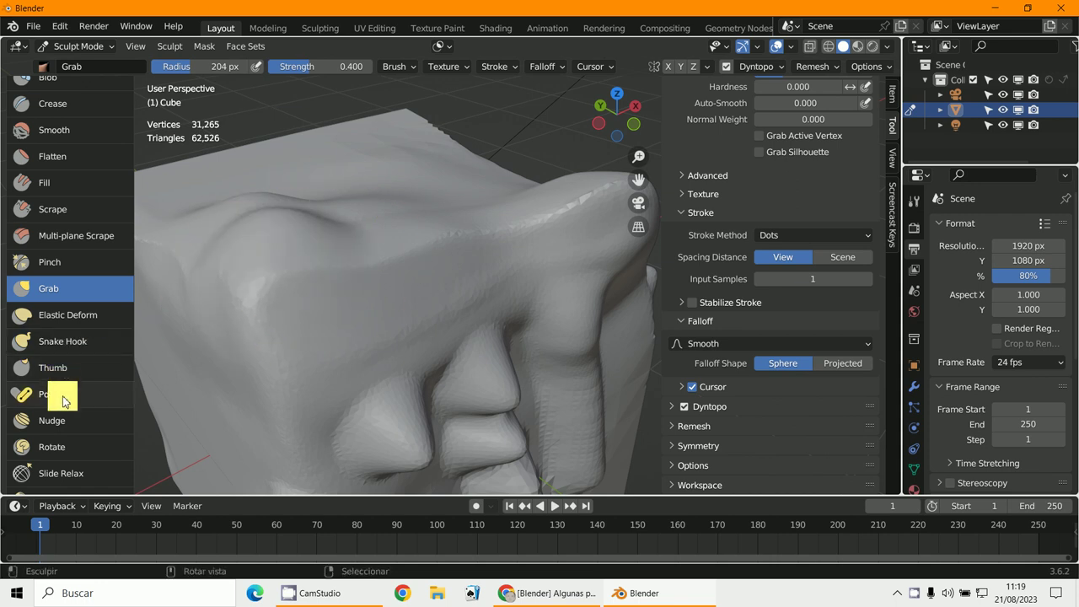
# - Switch to the Rotate brush at strength 1.000 and twist the surface at the front upper corner into a swirl
pyautogui.scroll(-2, 63, 401)
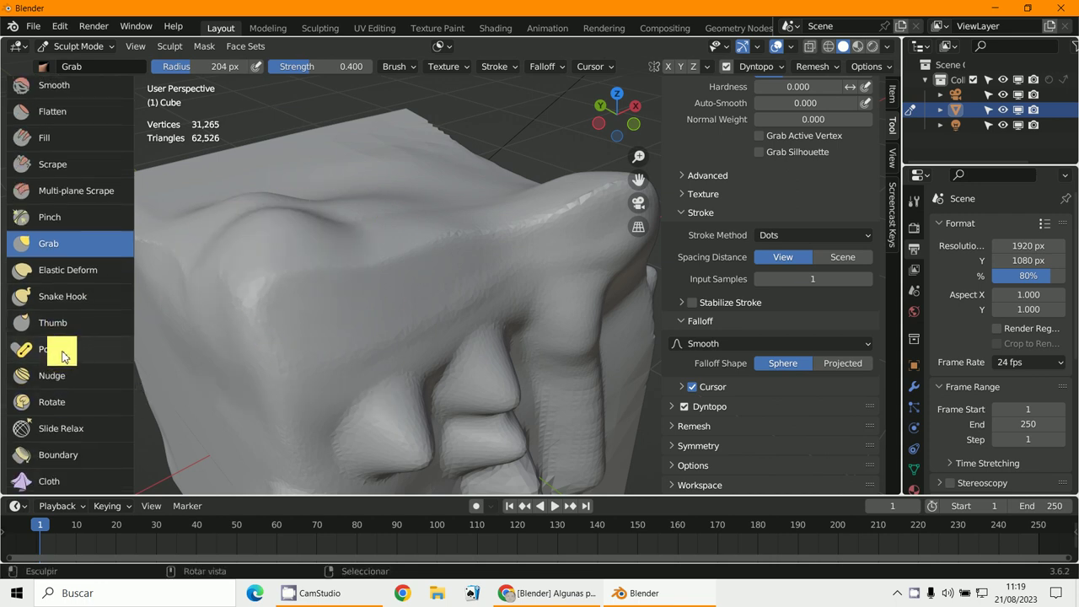
pyautogui.scroll(-3, 66, 361)
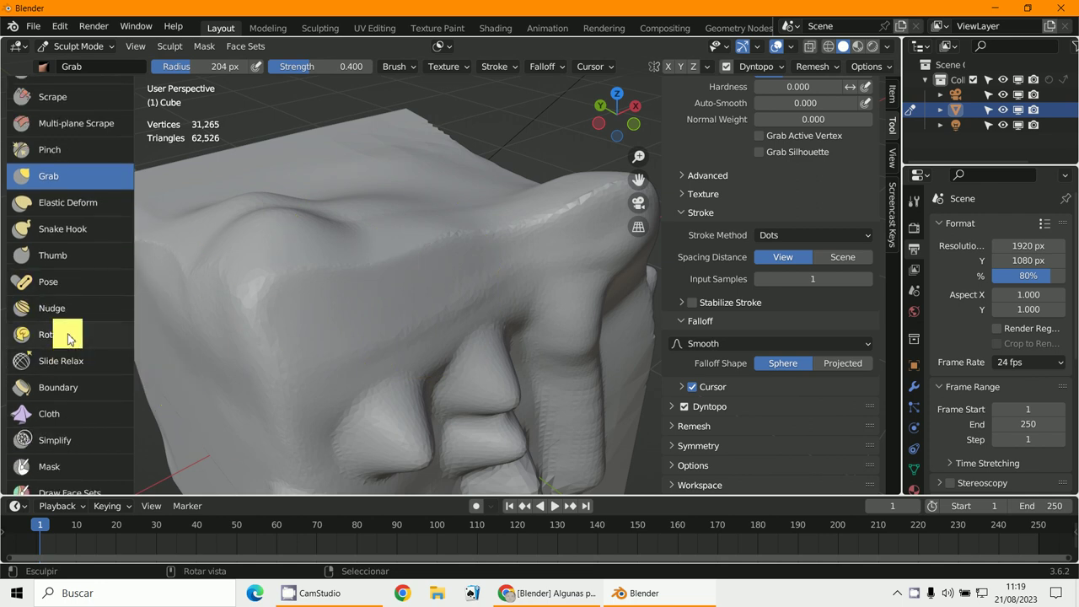
pyautogui.click(68, 335)
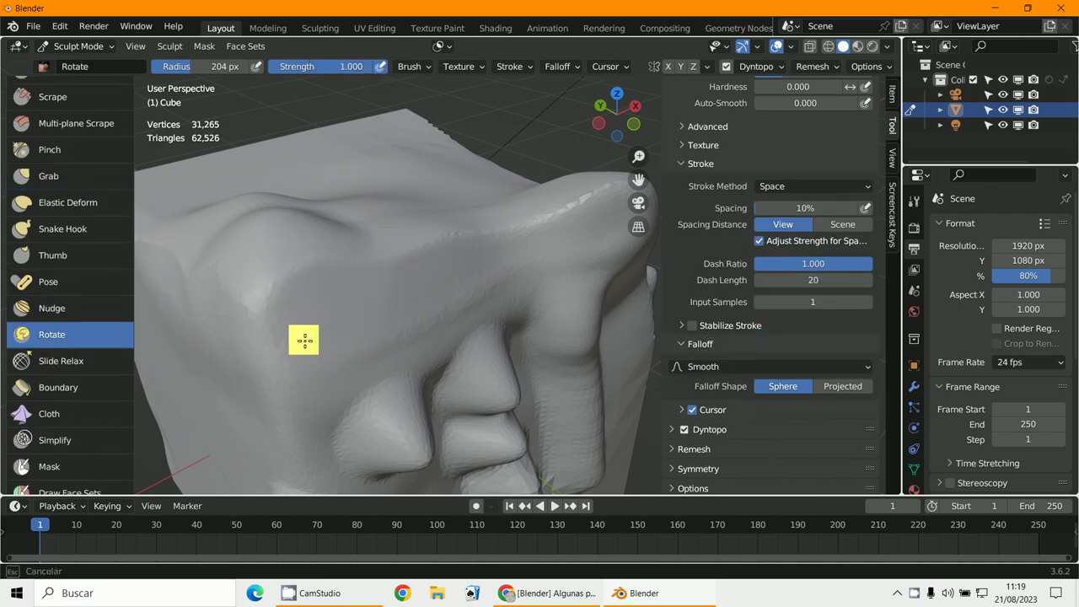
pyautogui.moveTo(304, 340)
pyautogui.mouseDown()
pyautogui.moveTo(222, 234)
pyautogui.moveTo(296, 294)
pyautogui.moveTo(260, 317)
pyautogui.moveTo(211, 212)
pyautogui.moveTo(260, 193)
pyautogui.moveTo(242, 225)
pyautogui.moveTo(236, 274)
pyautogui.mouseUp()
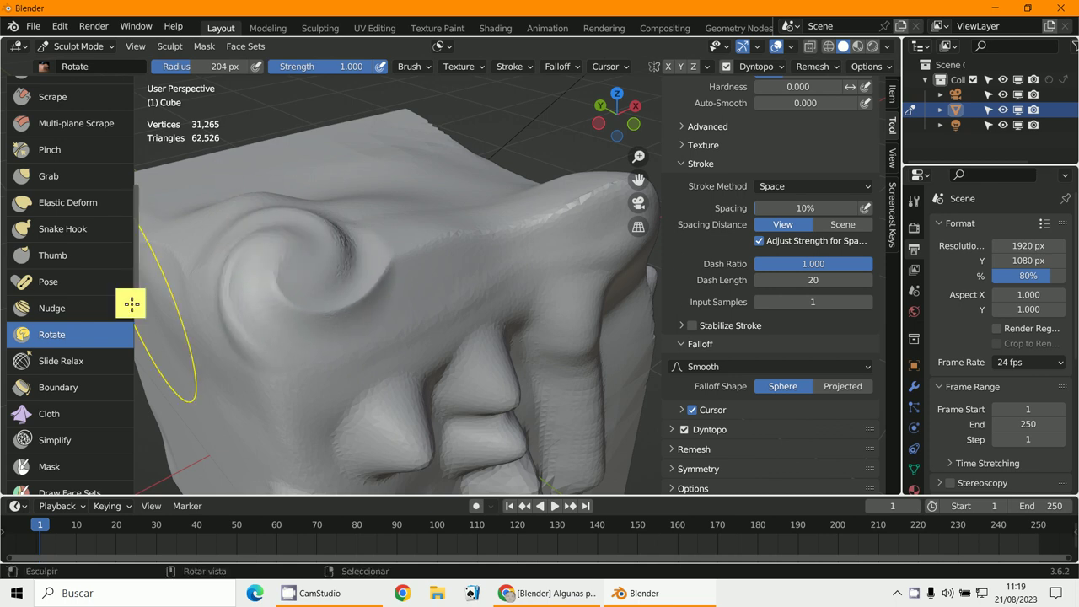
# - Switch to the Cloth brush and wrinkle the surface along the upper edge beside the swirl
pyautogui.scroll(-4, 51, 405)
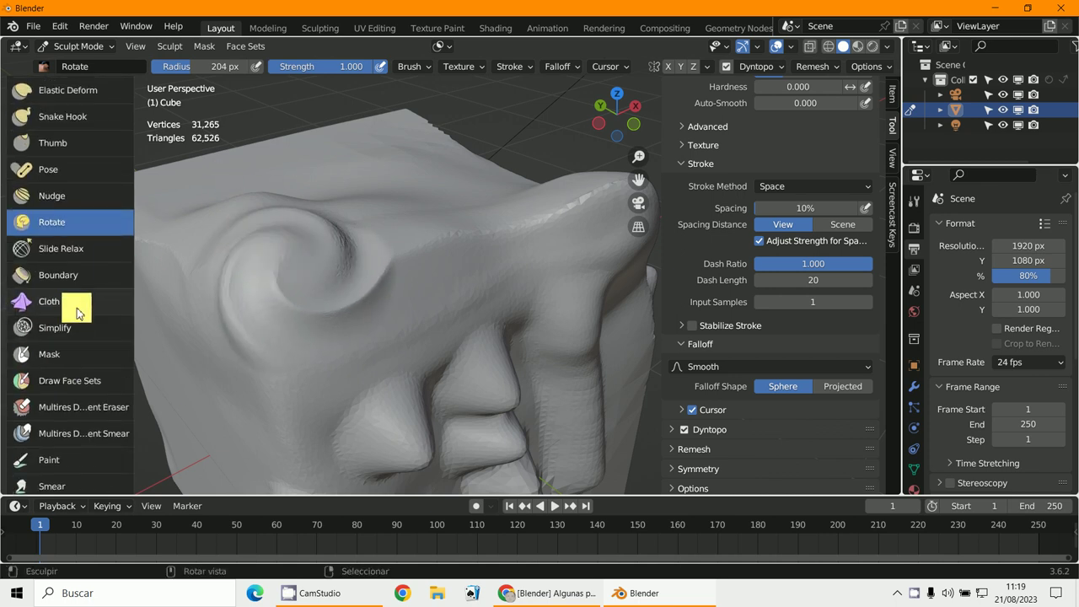
pyautogui.click(55, 310)
pyautogui.moveTo(411, 188)
pyautogui.mouseDown()
pyautogui.moveTo(385, 174)
pyautogui.moveTo(430, 200)
pyautogui.moveTo(391, 253)
pyautogui.moveTo(304, 234)
pyautogui.mouseUp()
pyautogui.scroll(-4, 66, 386)
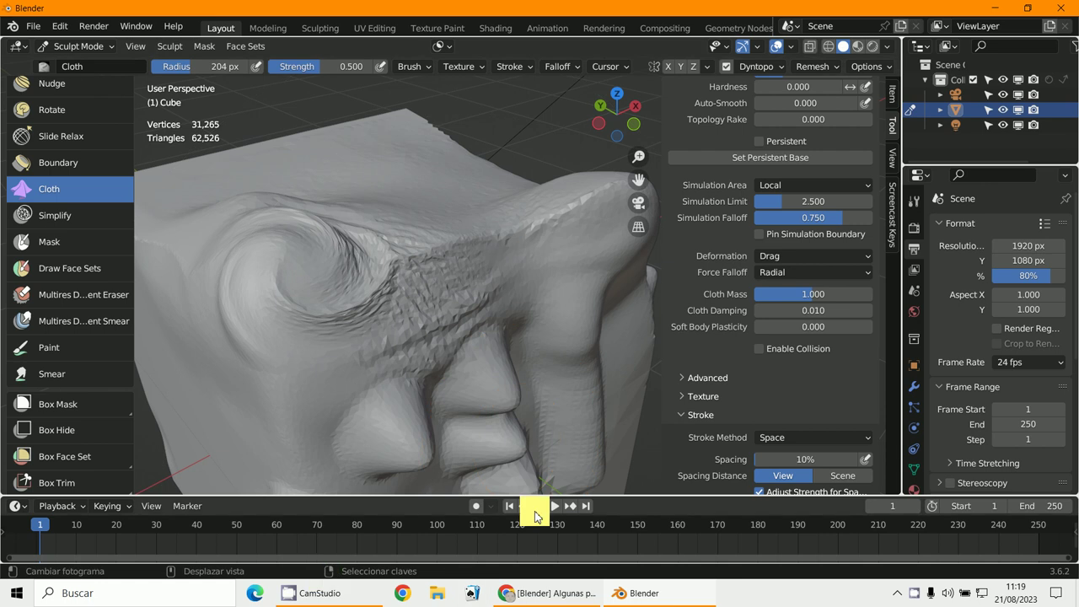
pyautogui.click(313, 597)
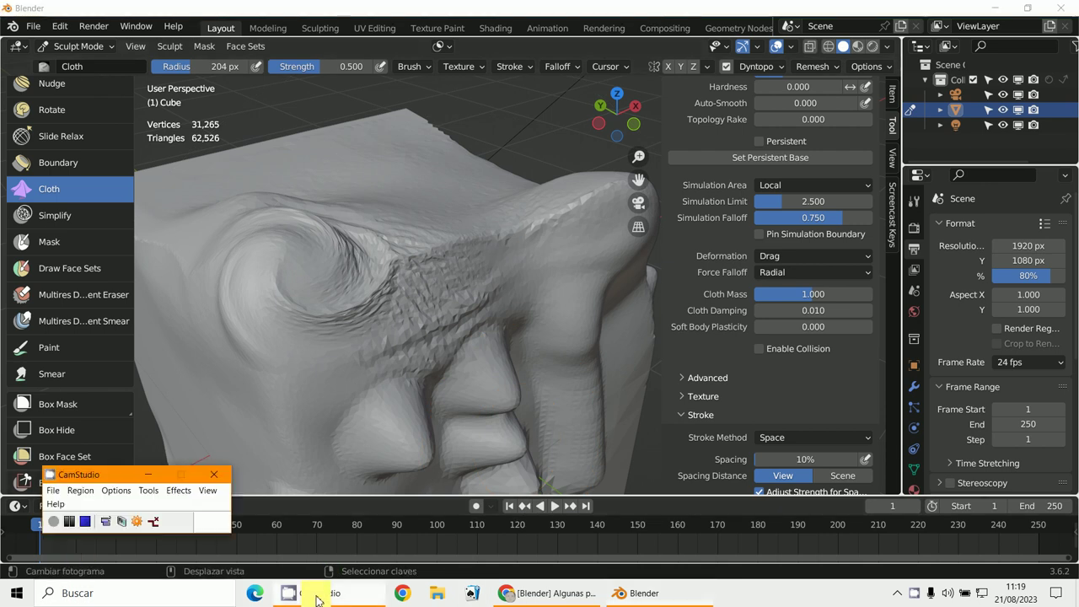